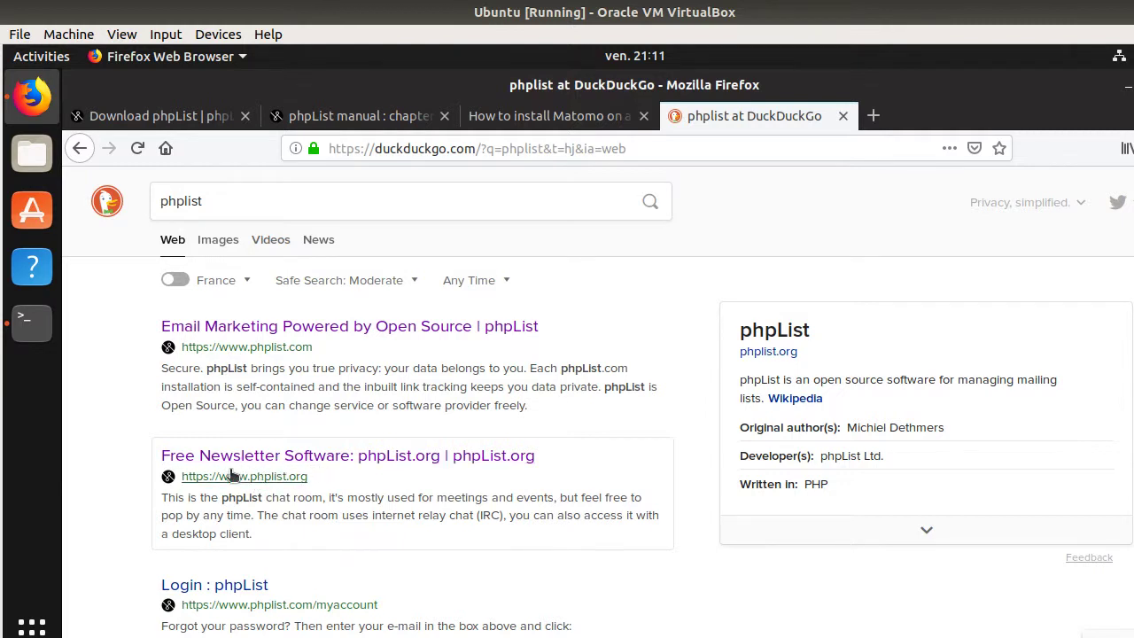
- Open phpList.org from the search results and go to its Download phpList page
click(263, 458)
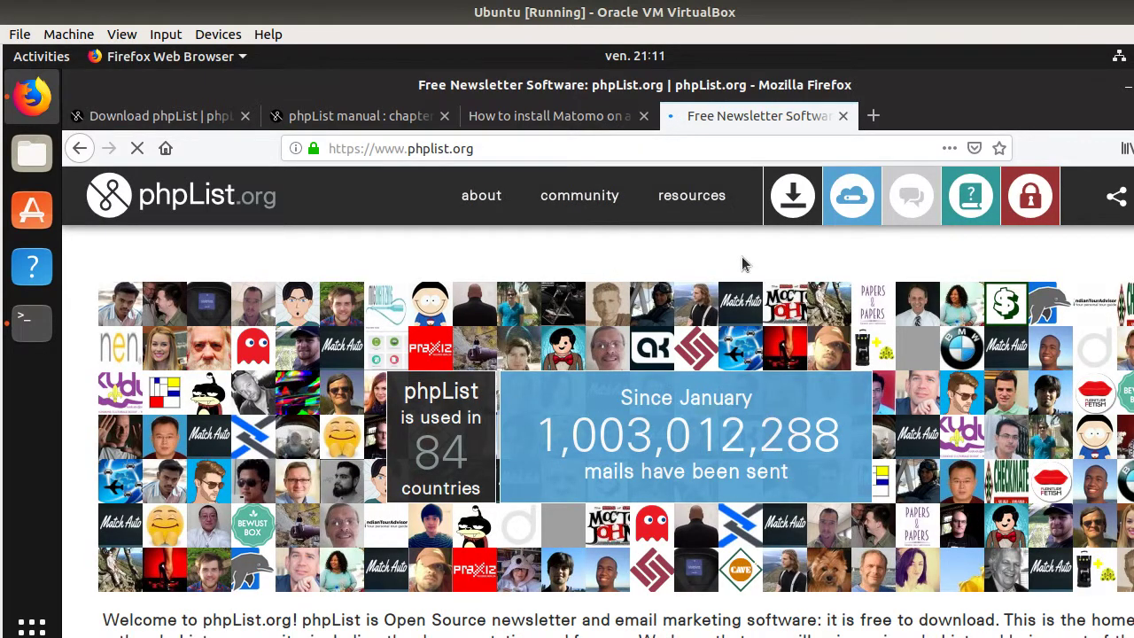
mouse_move(737, 232)
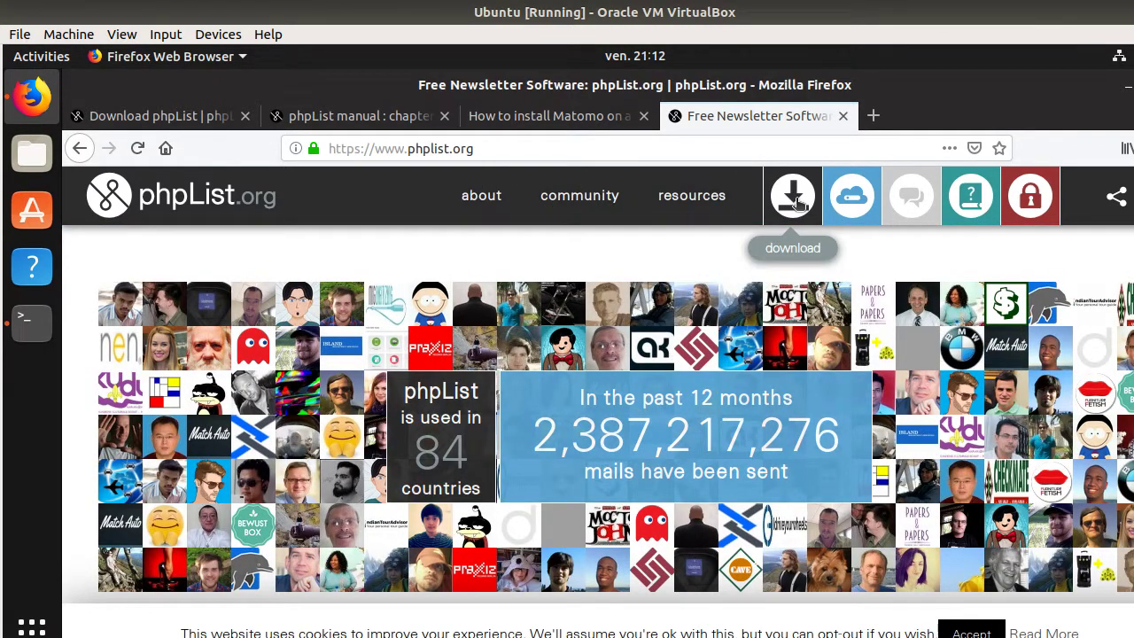
click(794, 198)
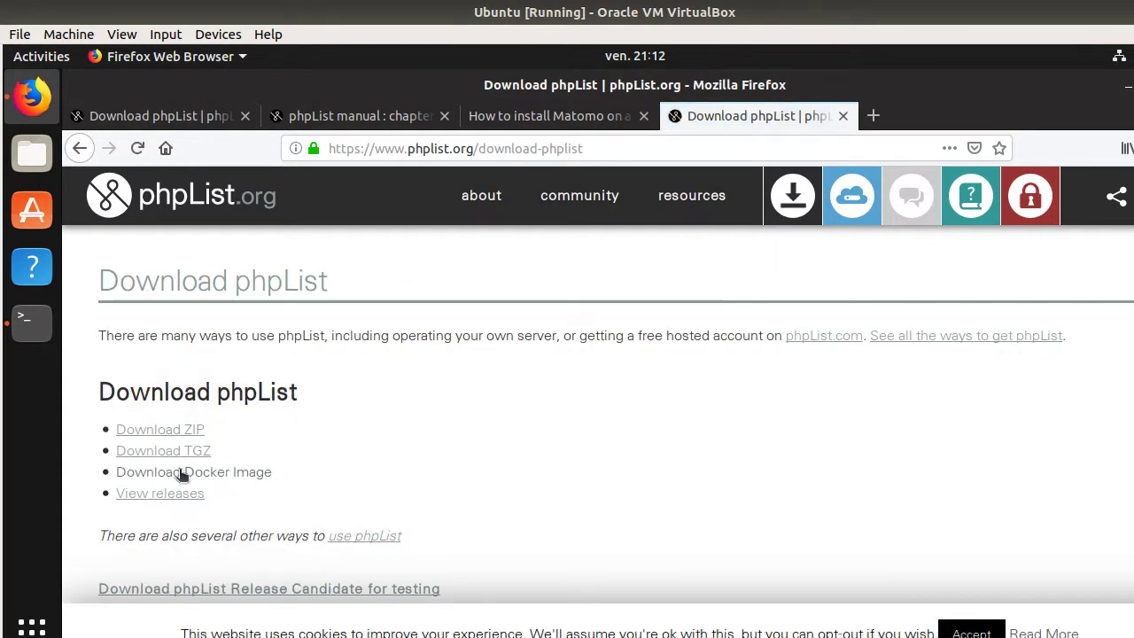
- Open the system requirements wiki link in a new tab
scroll(204, 452, down, 4)
scroll(226, 436, up, 2)
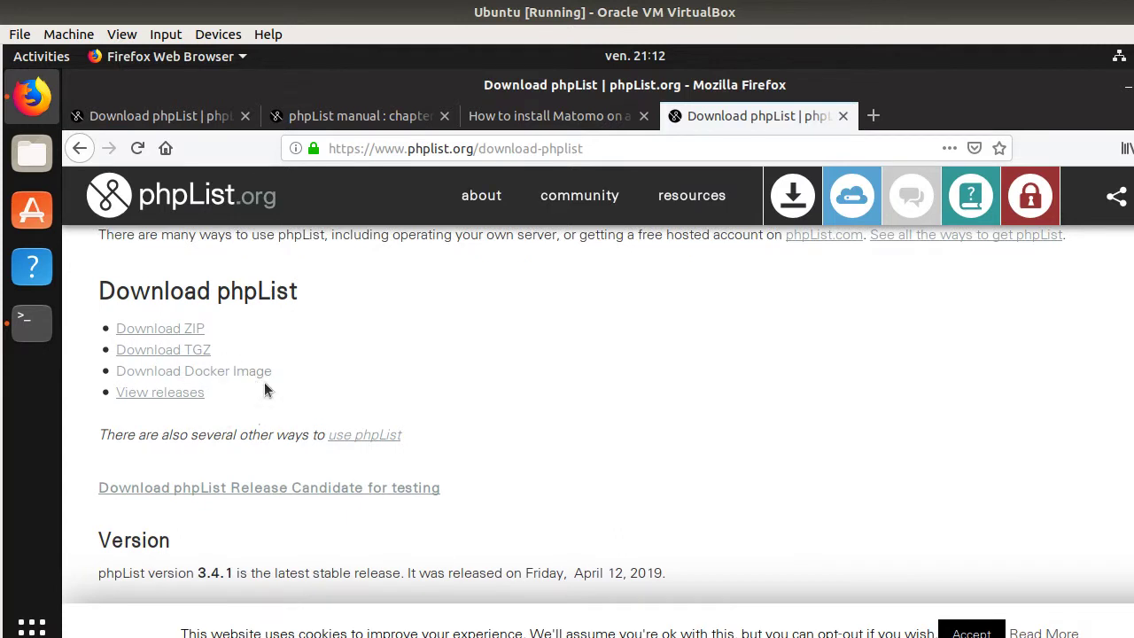
scroll(315, 357, down, 3)
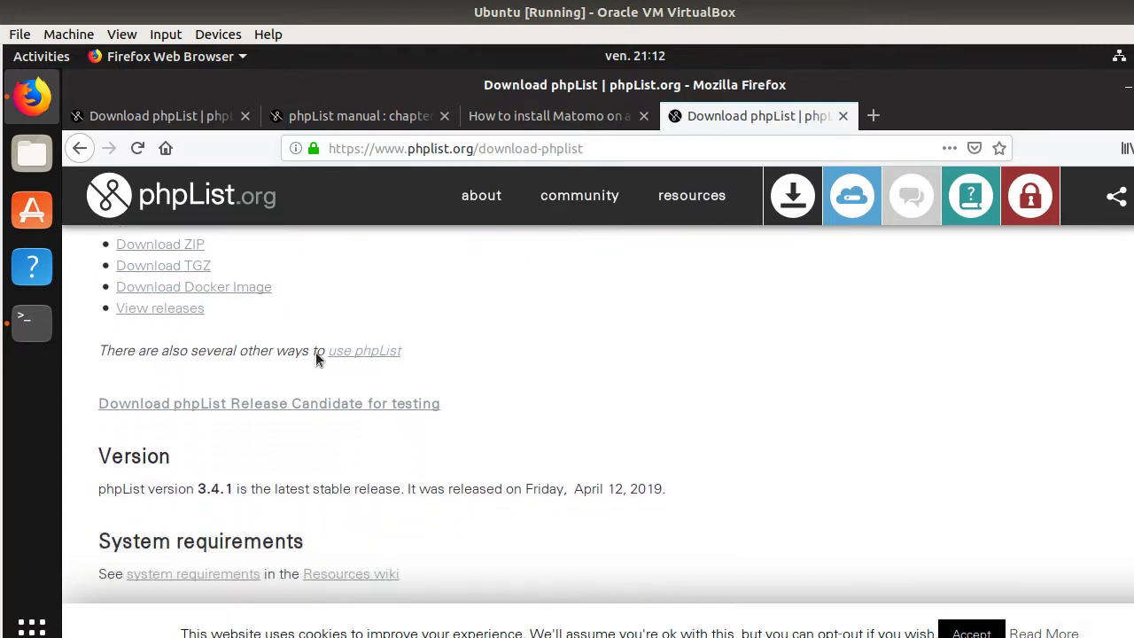
scroll(287, 460, down, 2)
right_click(220, 410)
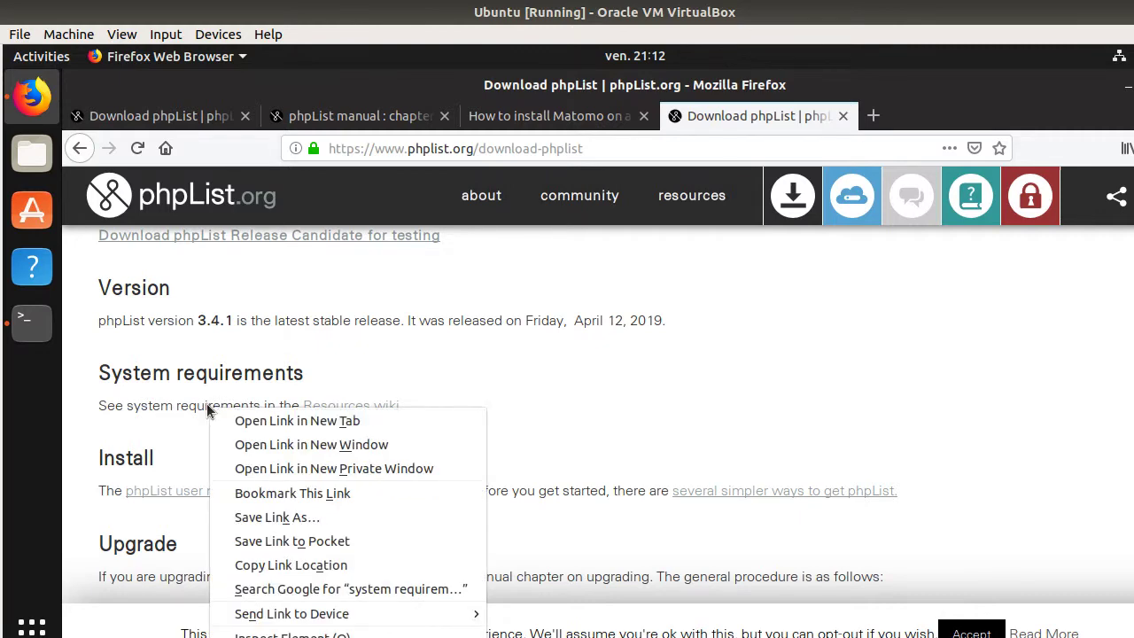
click(232, 421)
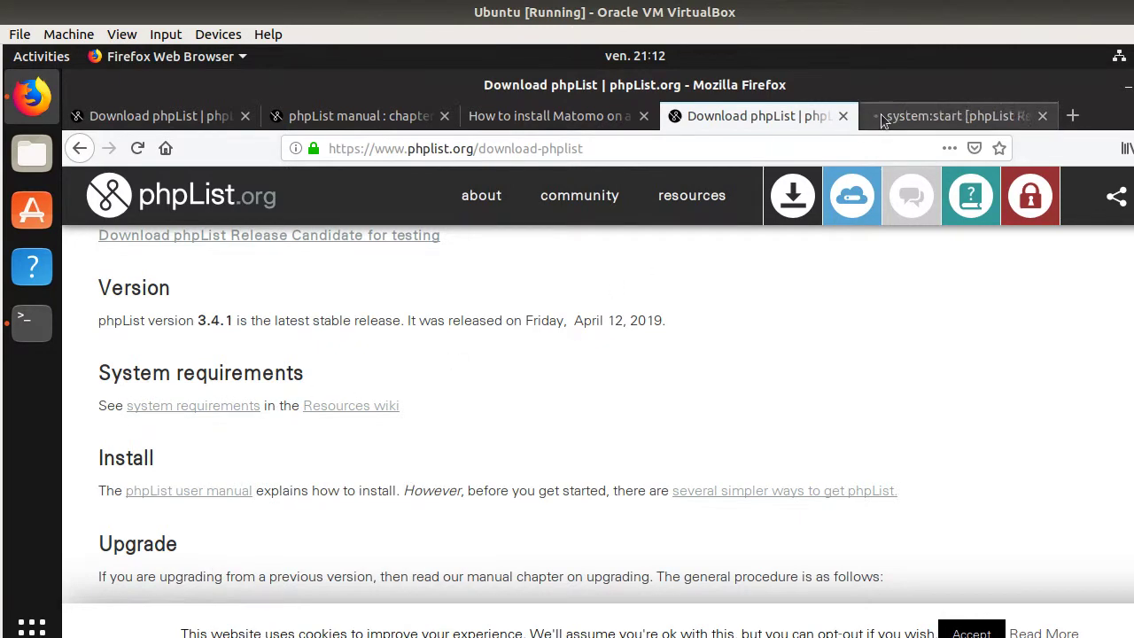
- Switch to the resources.phplist.com tab and review the MySQL/MariaDB, Apache and PHP 5.3.3 requirements
click(957, 116)
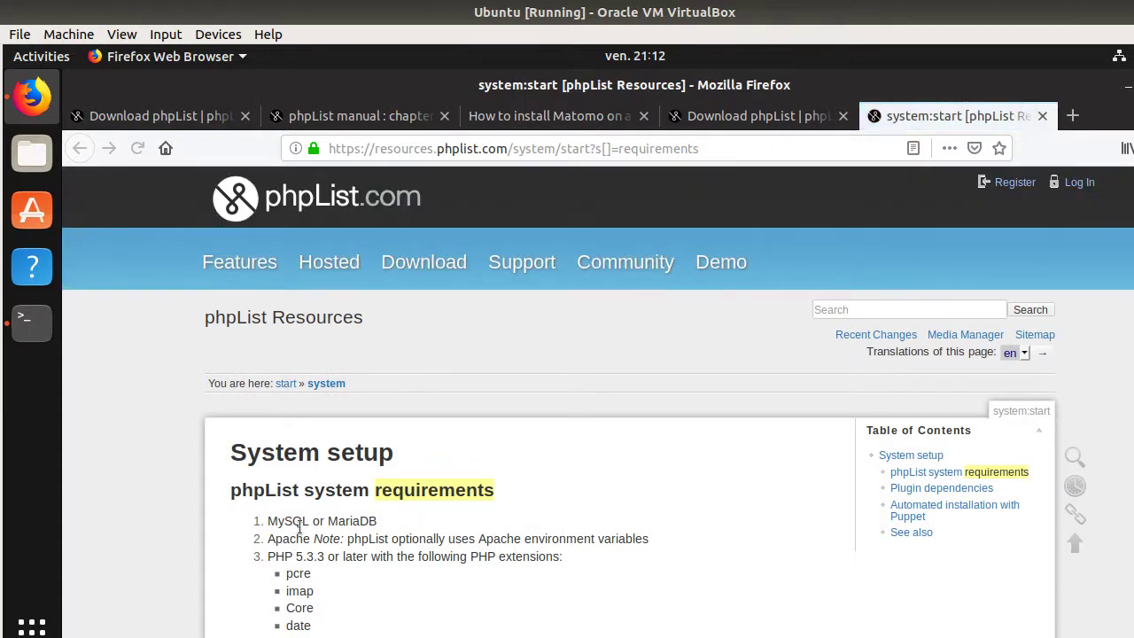
scroll(293, 496, down, 2)
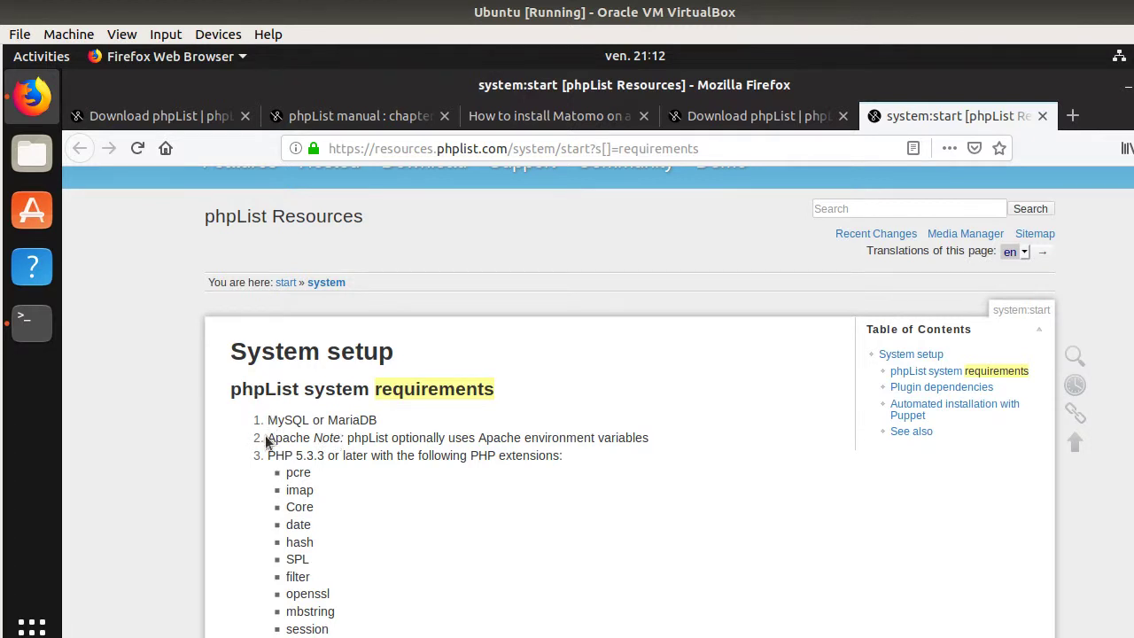
scroll(279, 417, down, 1)
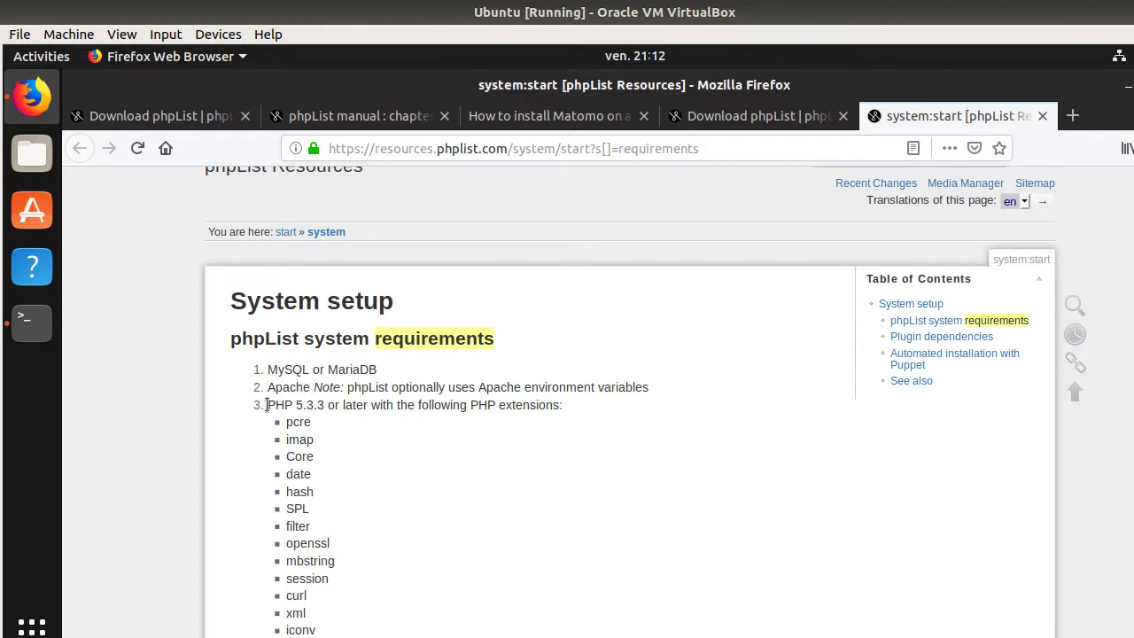
drag(266, 405, 284, 405)
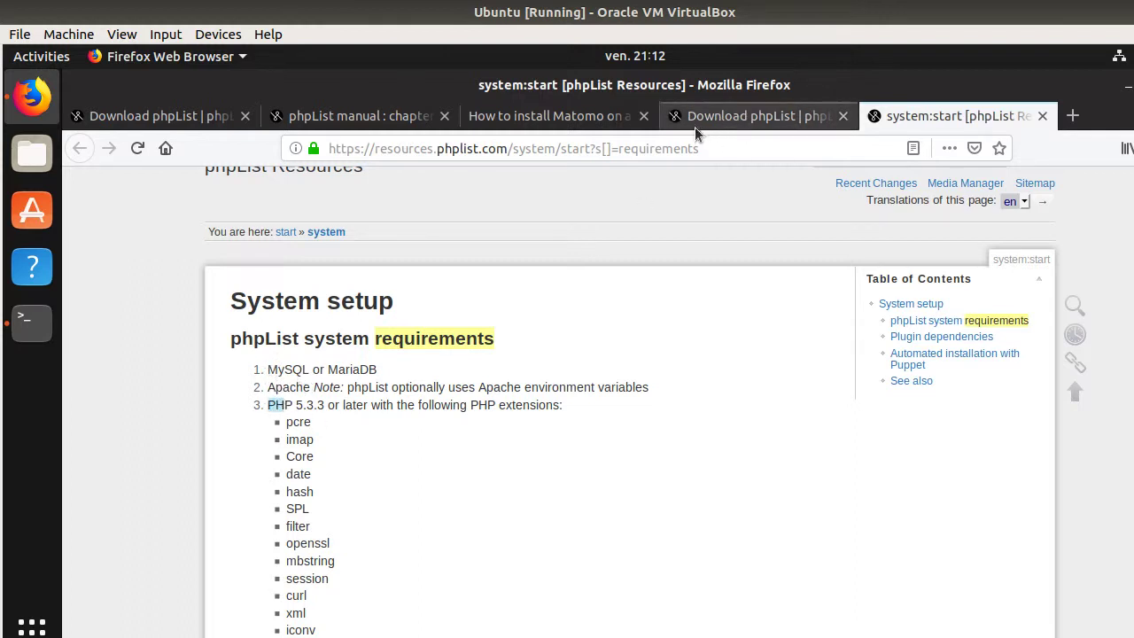
click(309, 387)
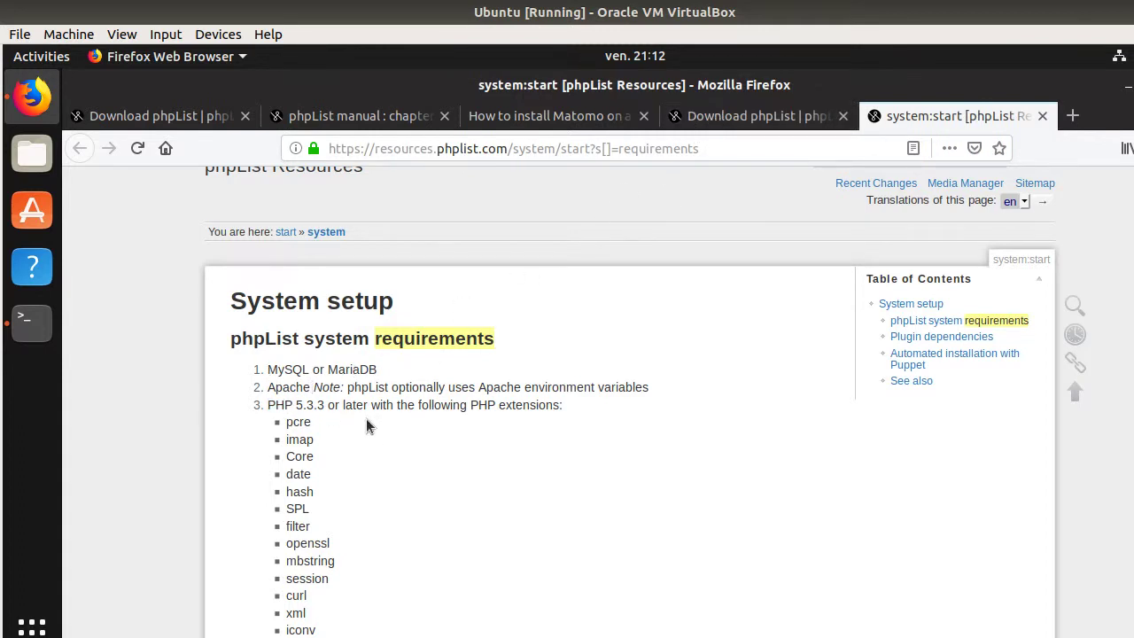
- Return to the Download phpList tab and scroll through it
click(737, 125)
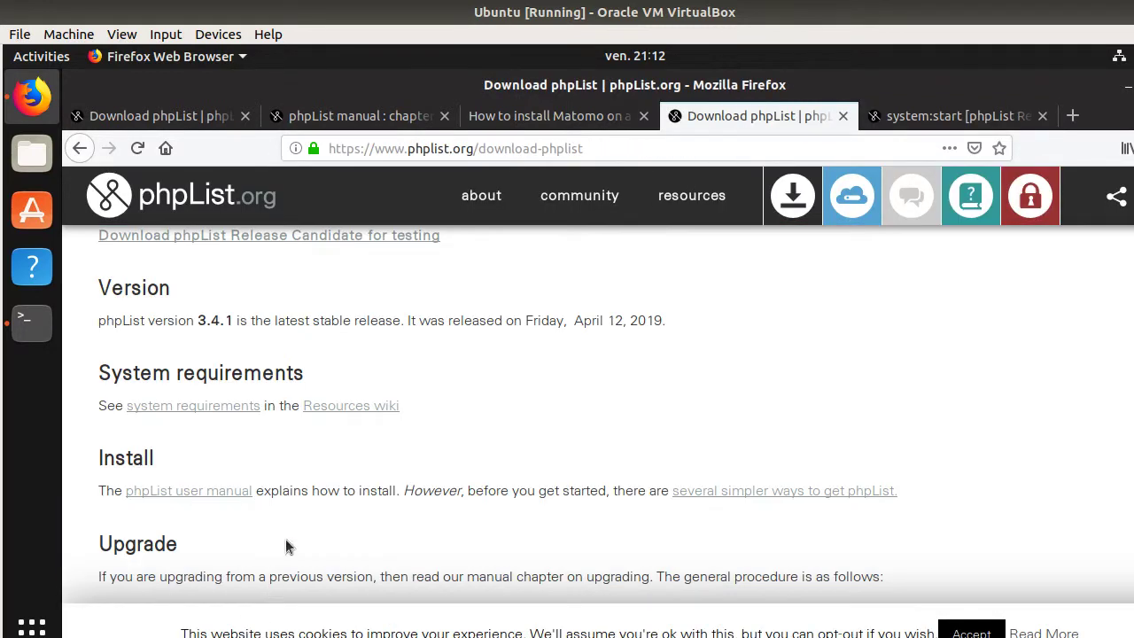
scroll(293, 541, down, 3)
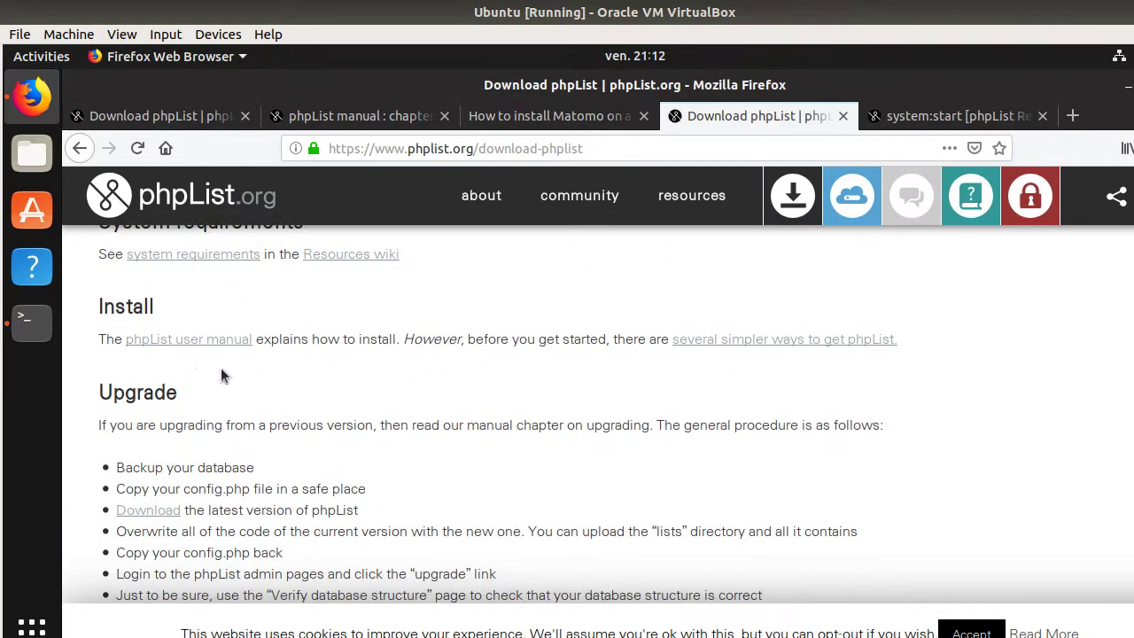
scroll(218, 363, down, 1)
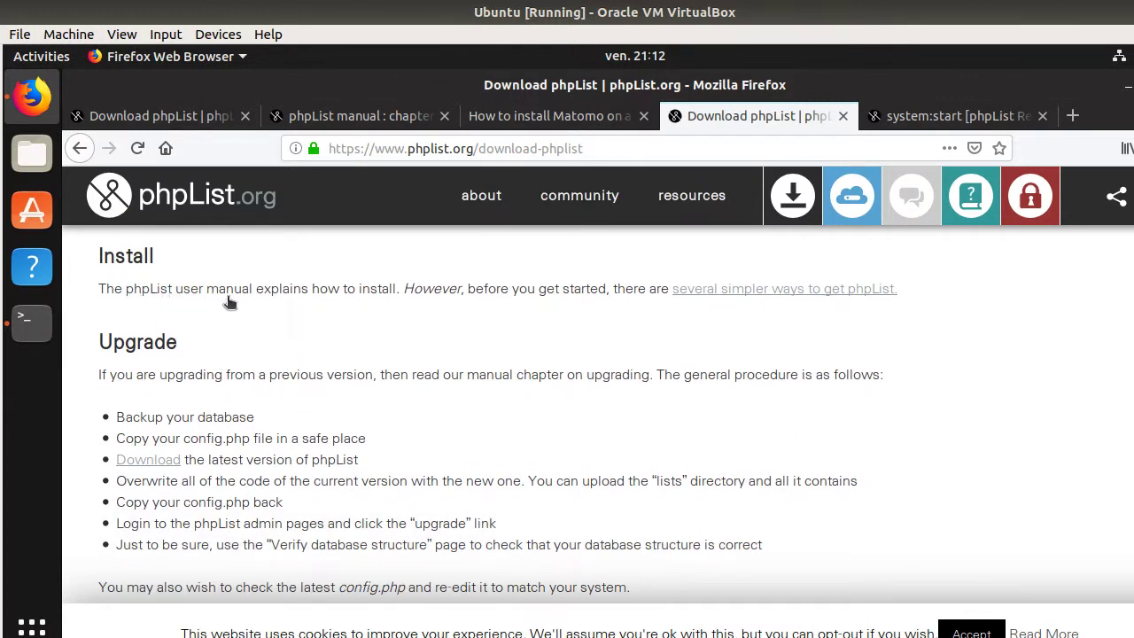
- Switch to the manual's chapter 28 tab and read its Download phpList section with ZIP and TGZ options
click(345, 123)
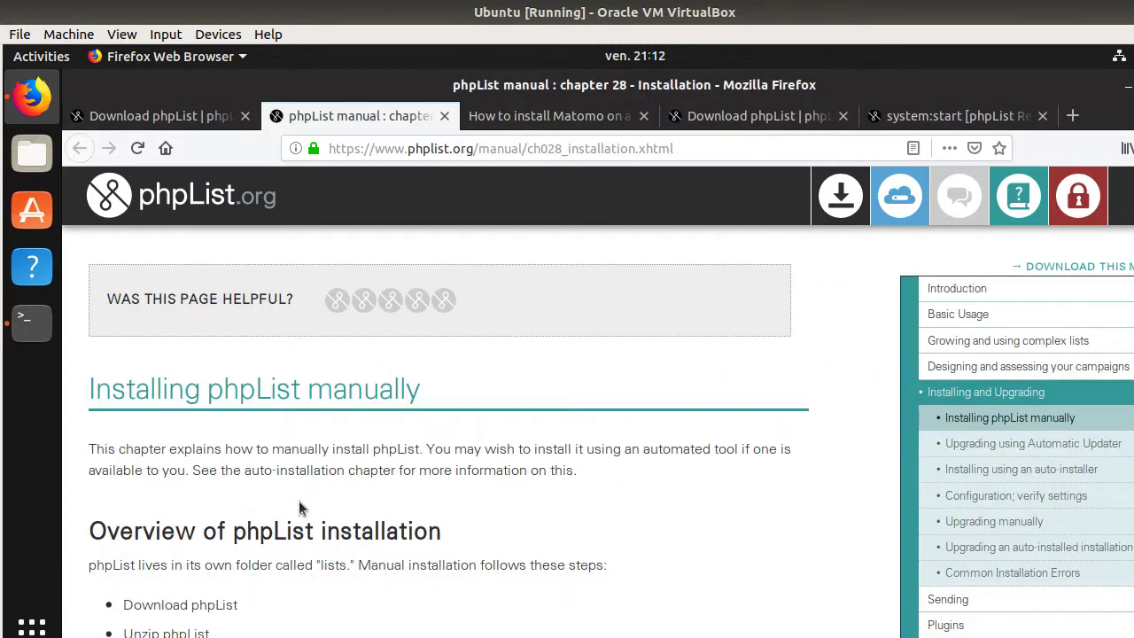
scroll(299, 501, down, 3)
scroll(311, 483, down, 4)
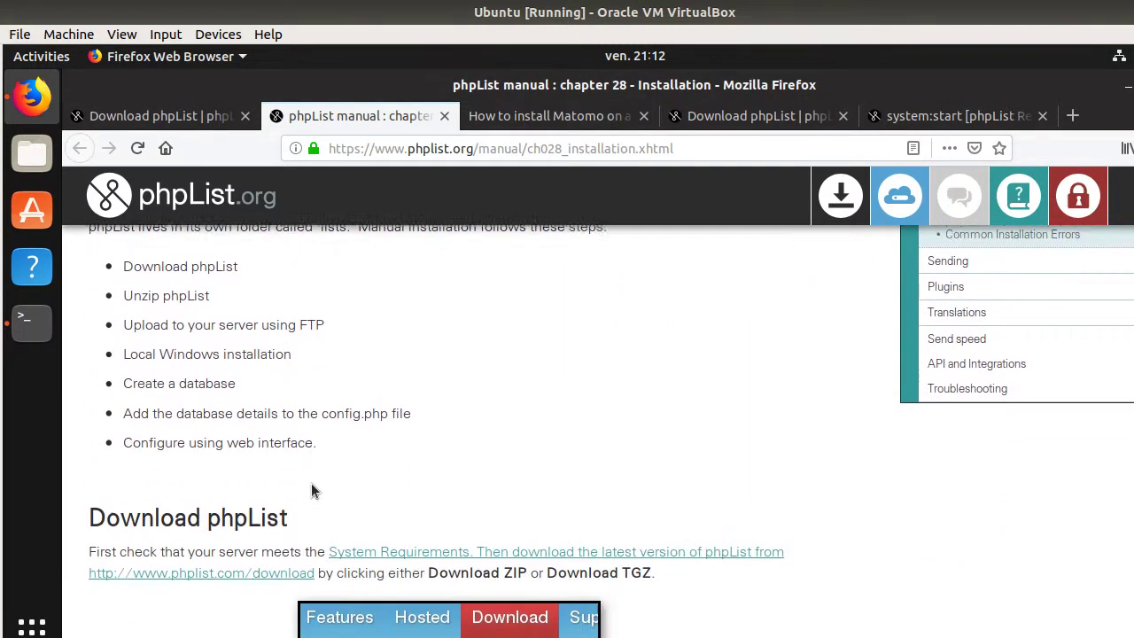
scroll(311, 483, down, 3)
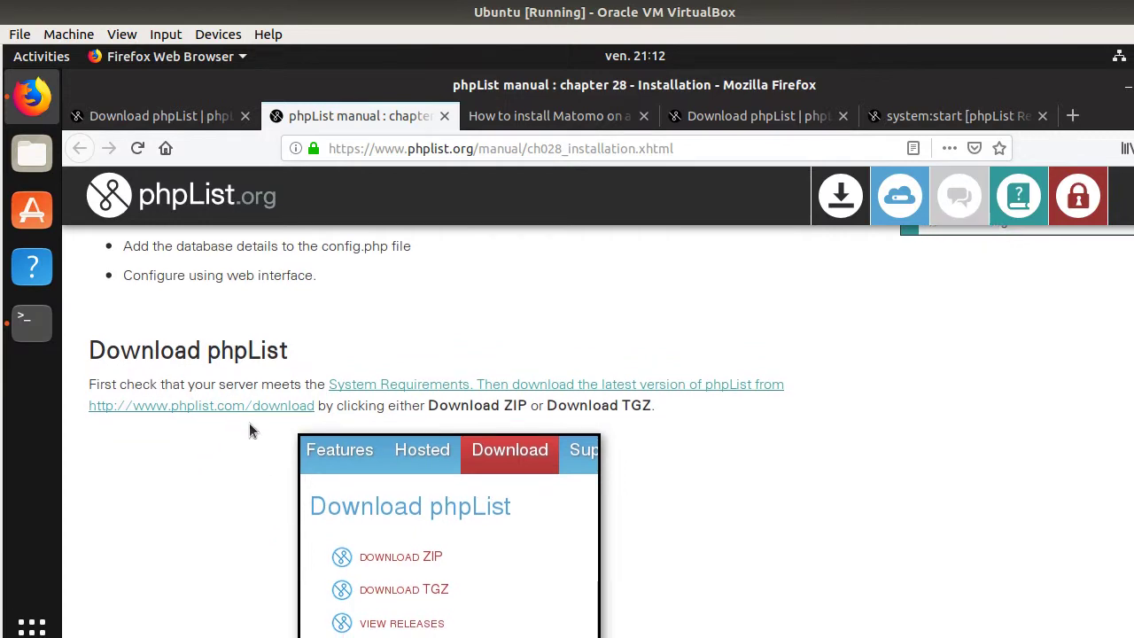
scroll(332, 337, down, 3)
scroll(325, 423, down, 4)
scroll(325, 423, down, 2)
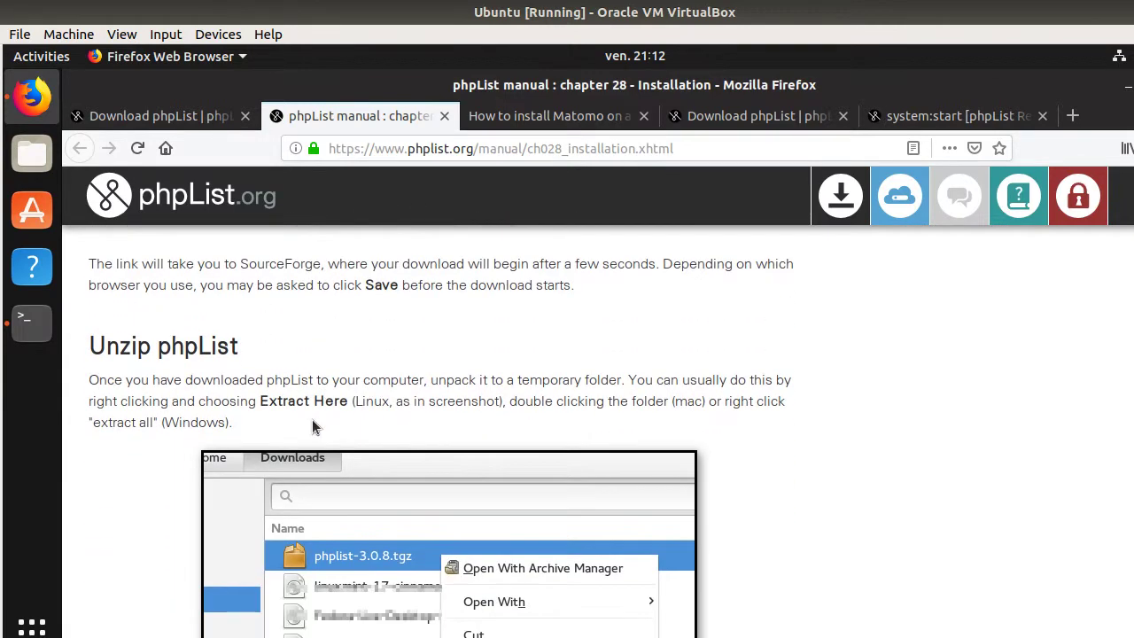
scroll(266, 404, up, 1)
drag(270, 404, 321, 456)
scroll(326, 443, down, 5)
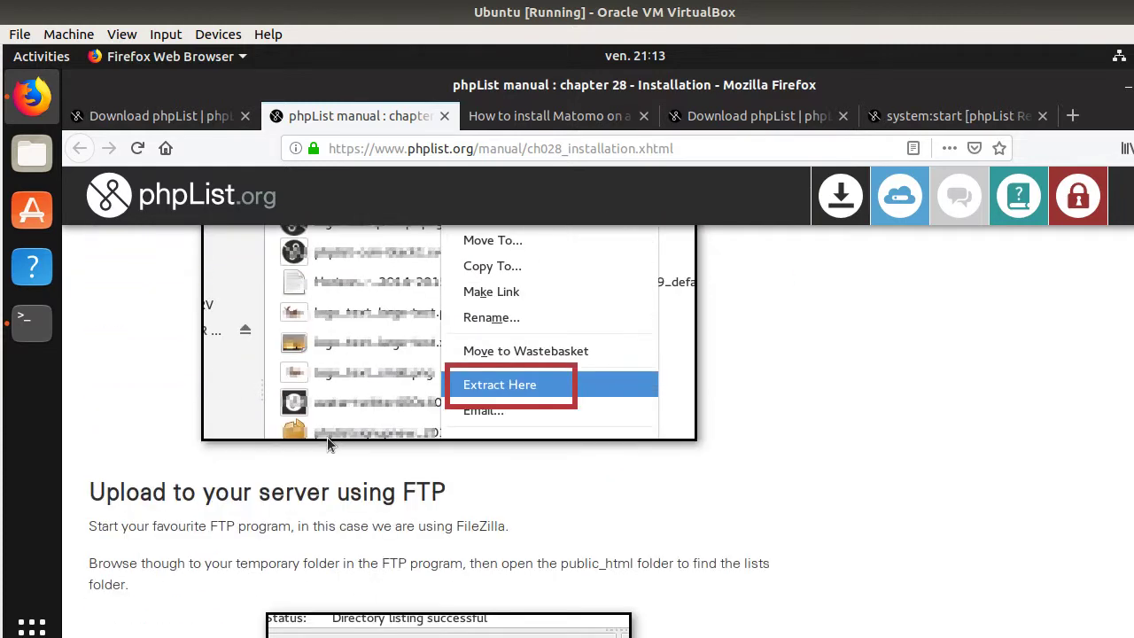
scroll(284, 502, up, 2)
scroll(283, 501, up, 8)
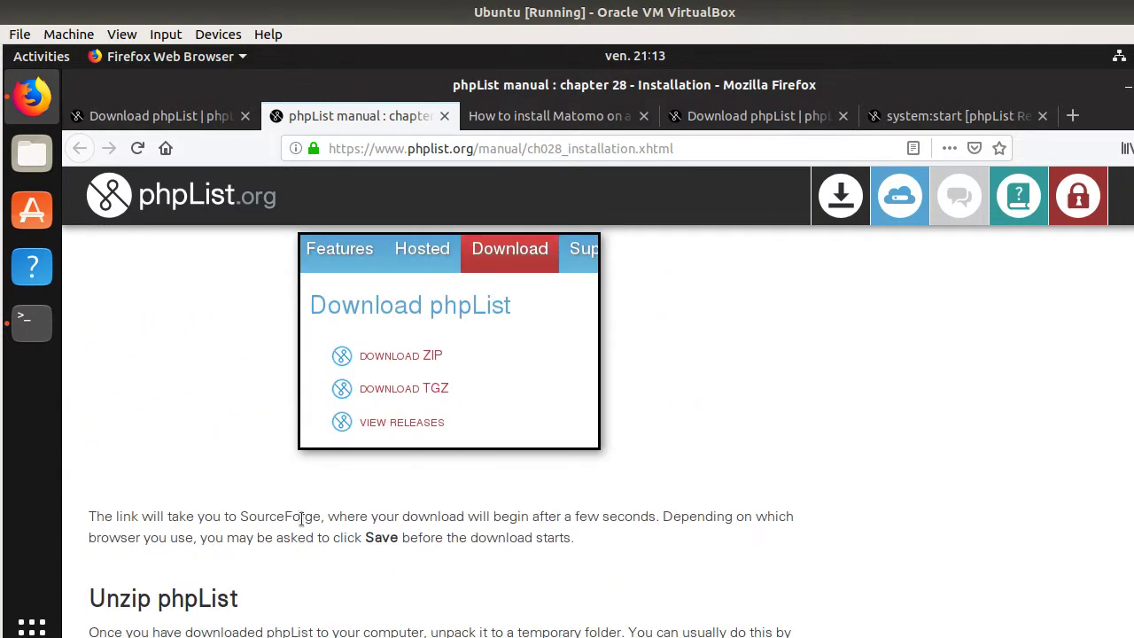
scroll(303, 547, up, 1)
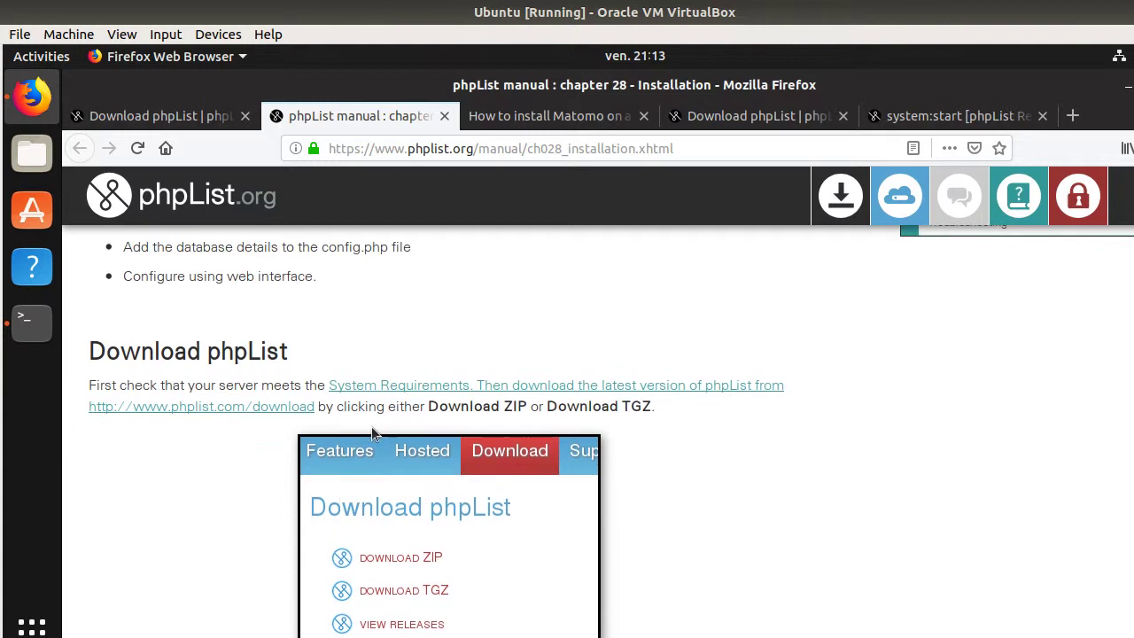
- Open the manual's phplist.com/download link in a new tab and switch to it
right_click(261, 405)
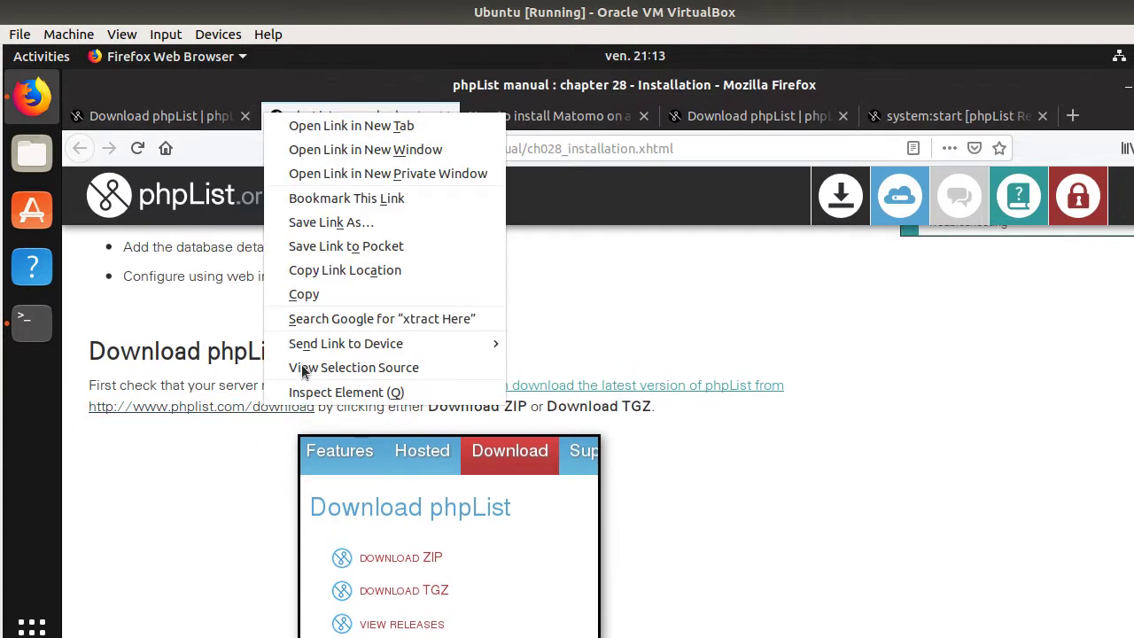
click(393, 131)
click(508, 117)
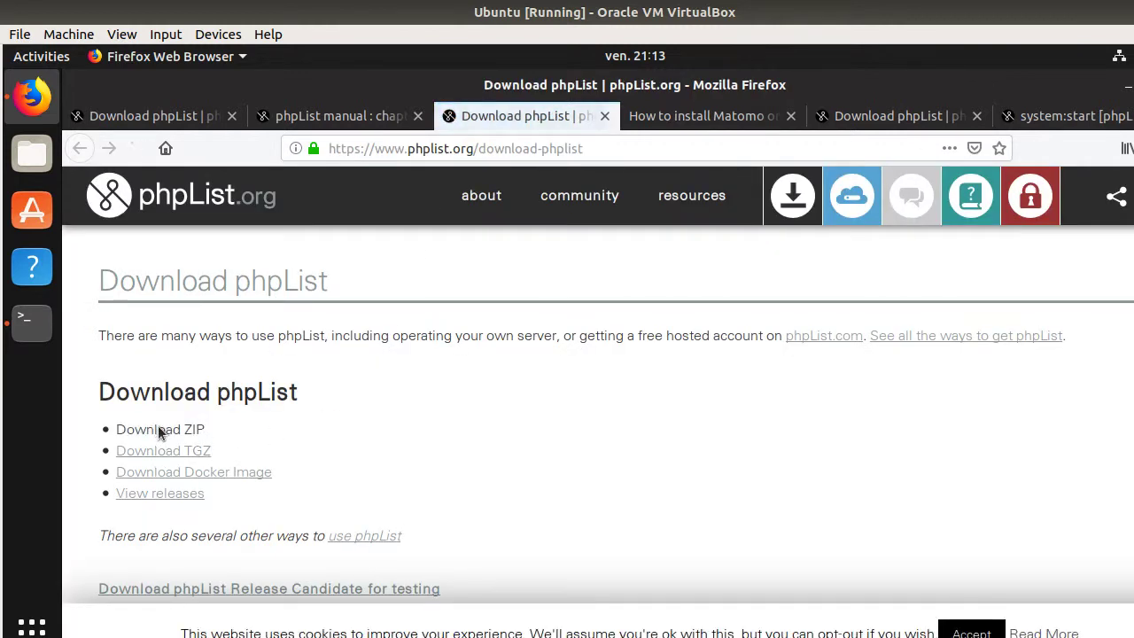
- Copy the Download ZIP link address
right_click(159, 432)
click(239, 340)
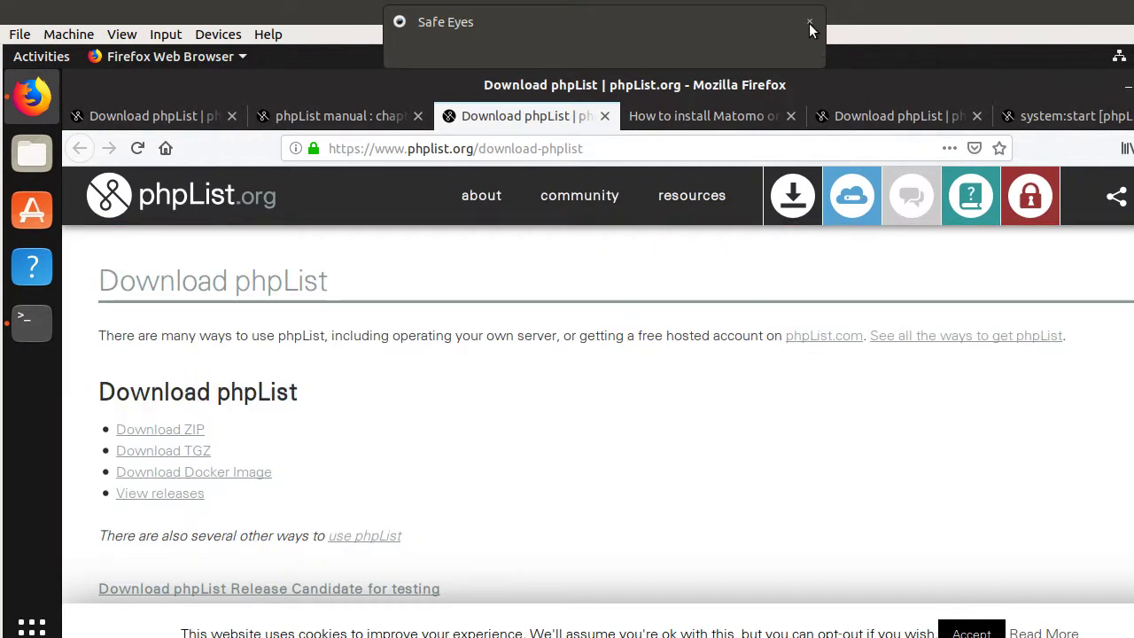
click(809, 29)
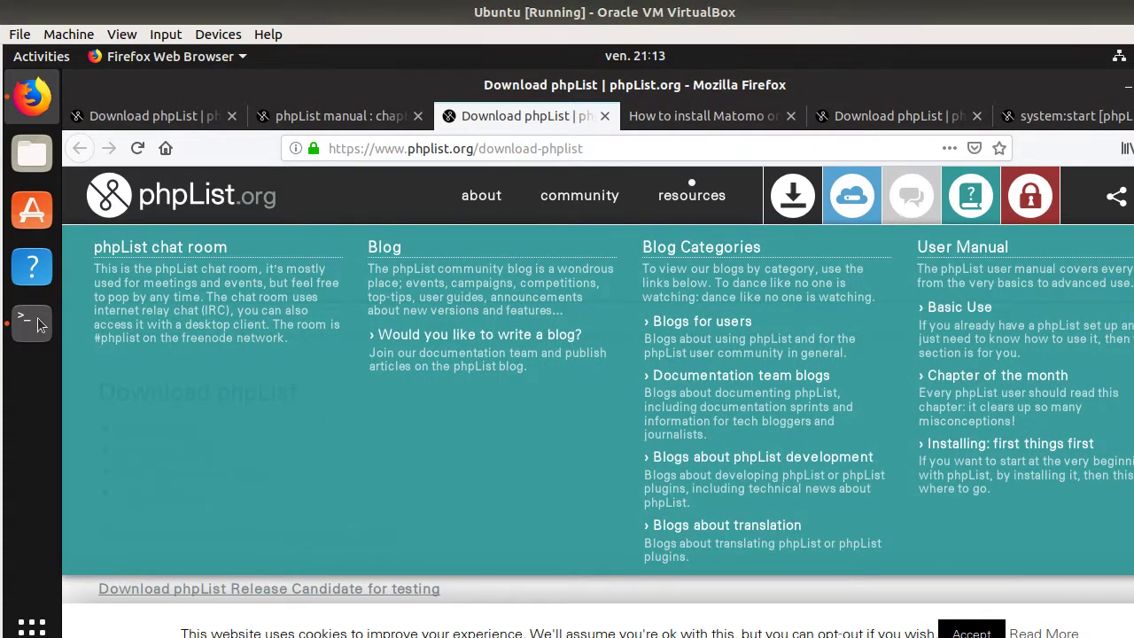
- Open a terminal and change directory to /var/www/html
click(39, 325)
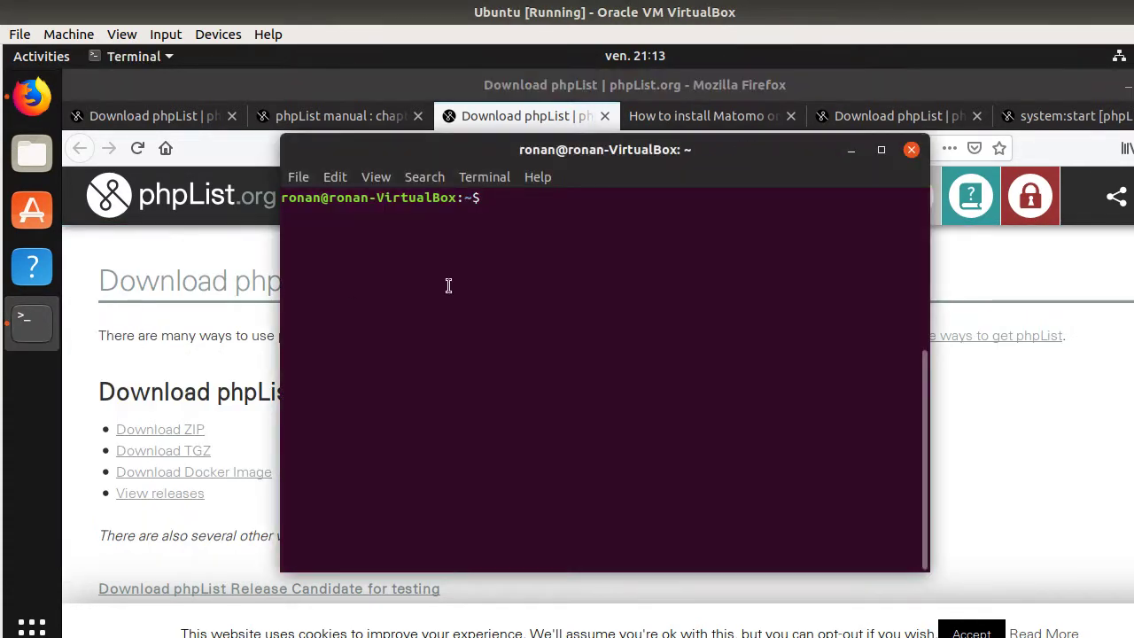
text(cd)
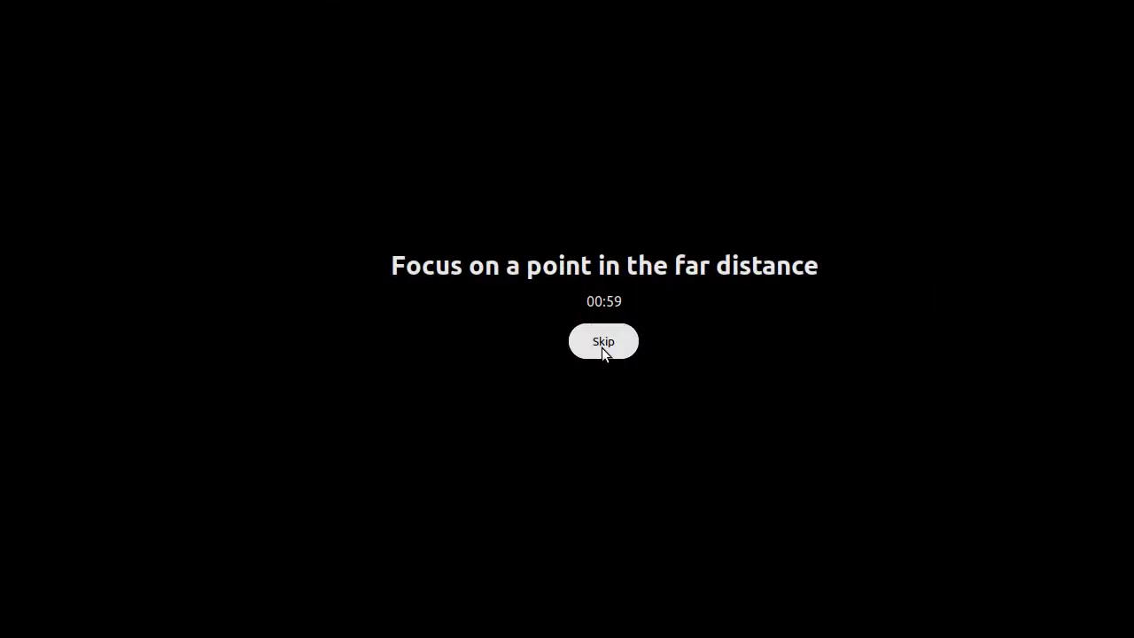
click(602, 342)
text(/var)
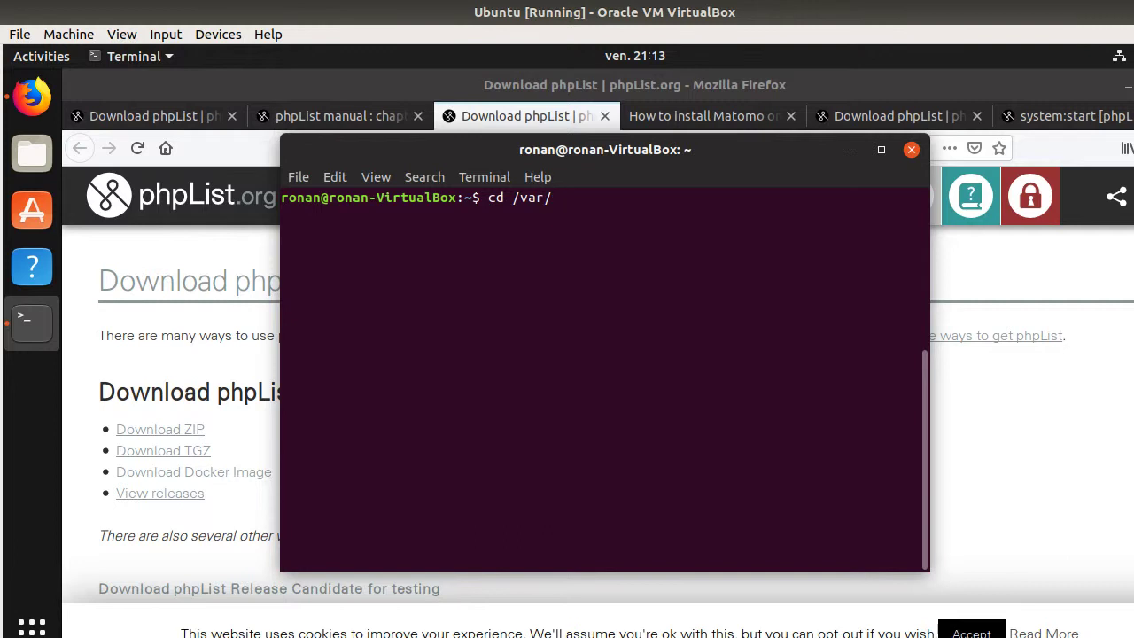
text(/w)
key(Tab)
text(ht)
key(Tab)
key(Return)
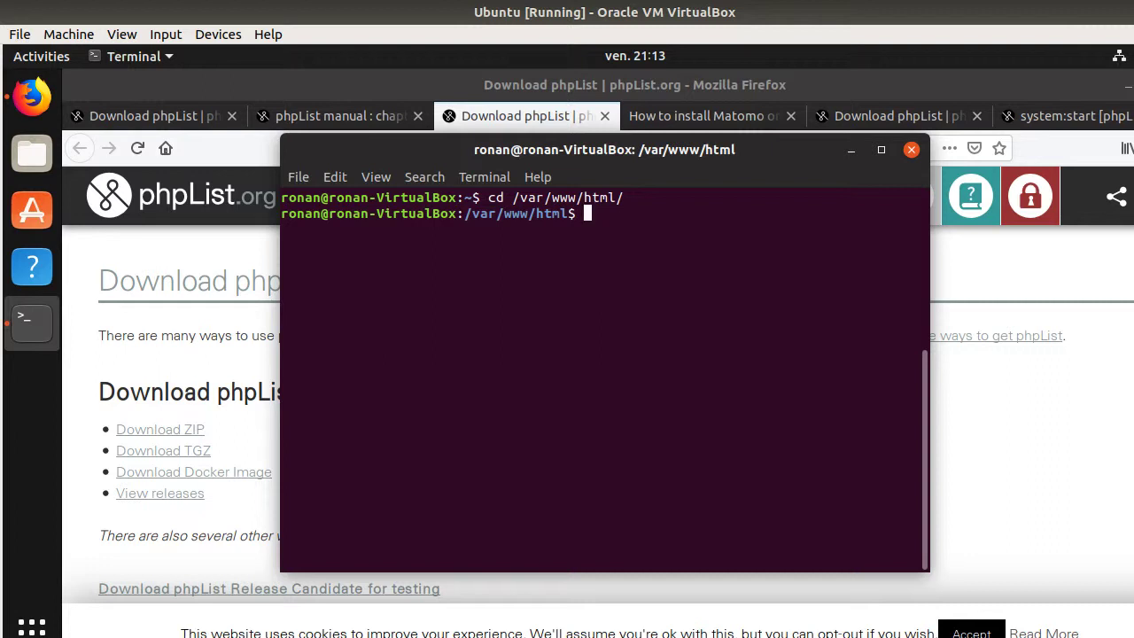
- Run sudo wget with the copied phpList ZIP link, entering the sudo password to start the download
text(sudo )
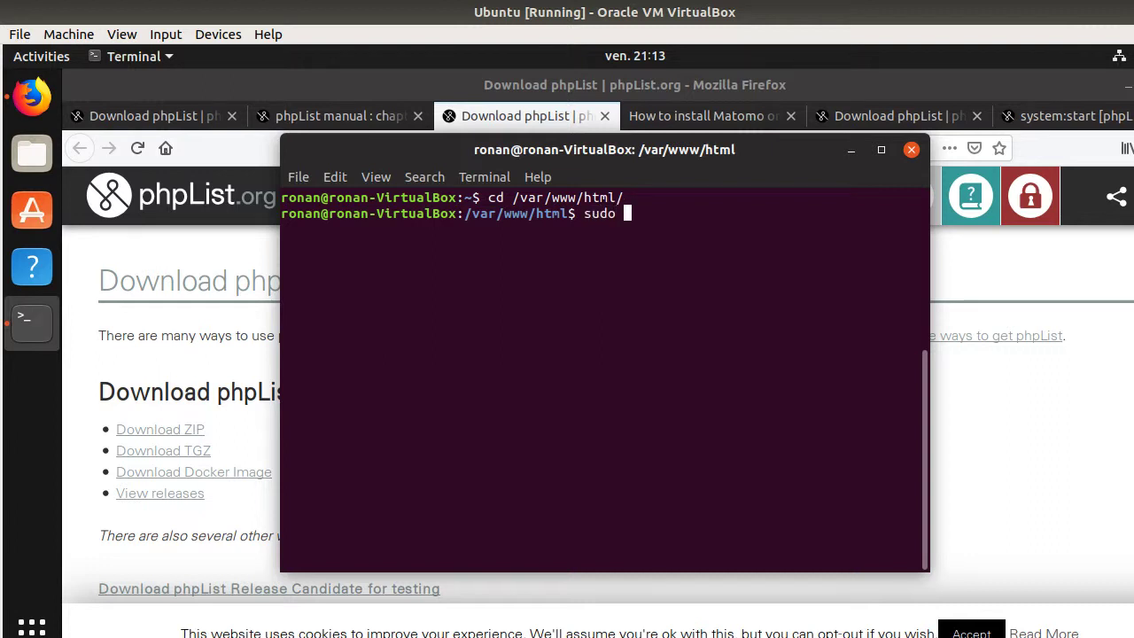
text(whe)
key(BackSpace)
key(BackSpace)
text(get)
key(ctrl+shift+v)
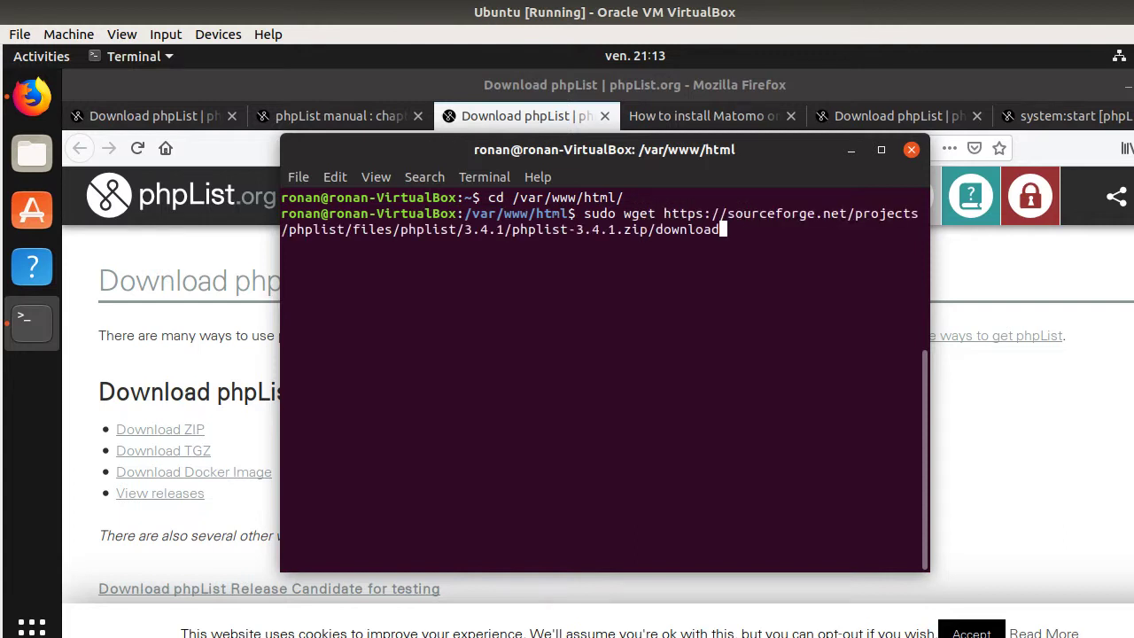
key(Return)
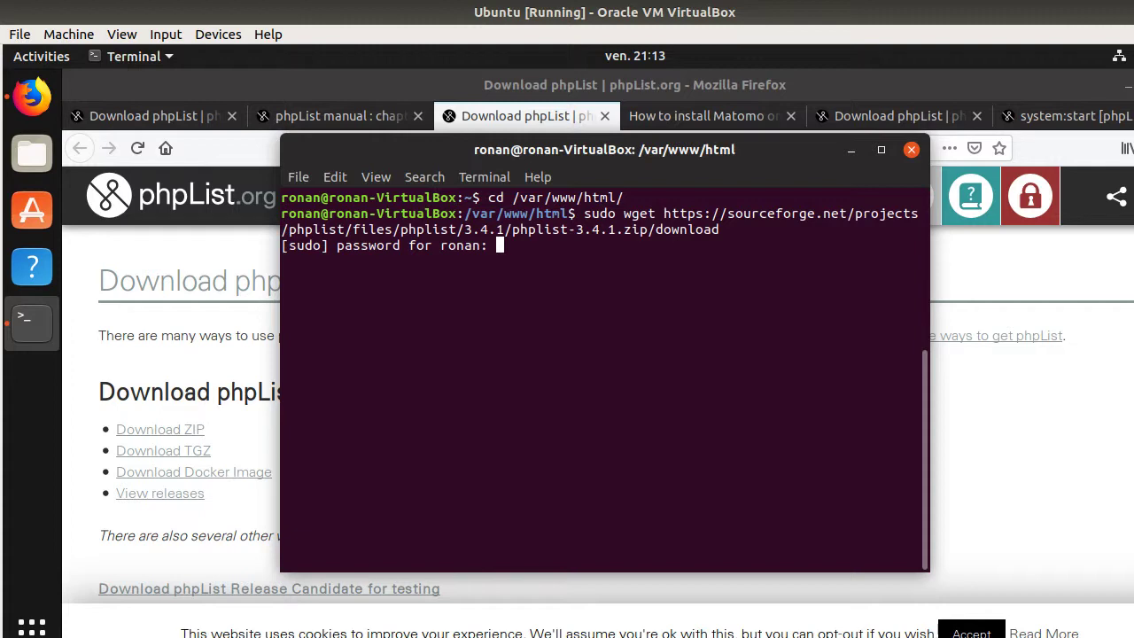
key(Return)
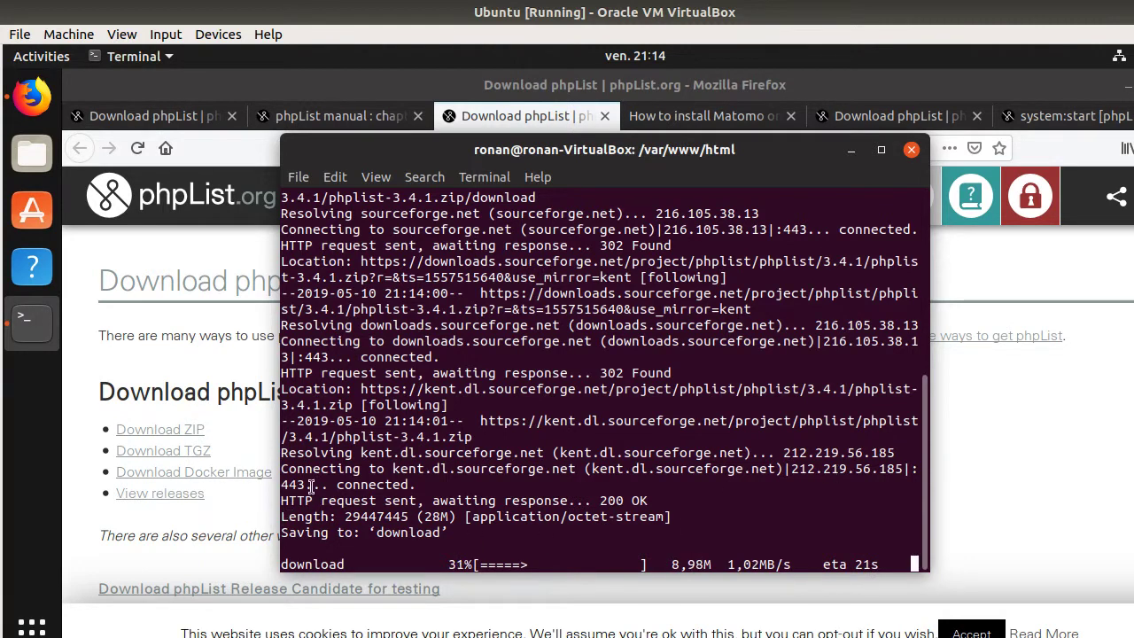
scroll(185, 437, down, 3)
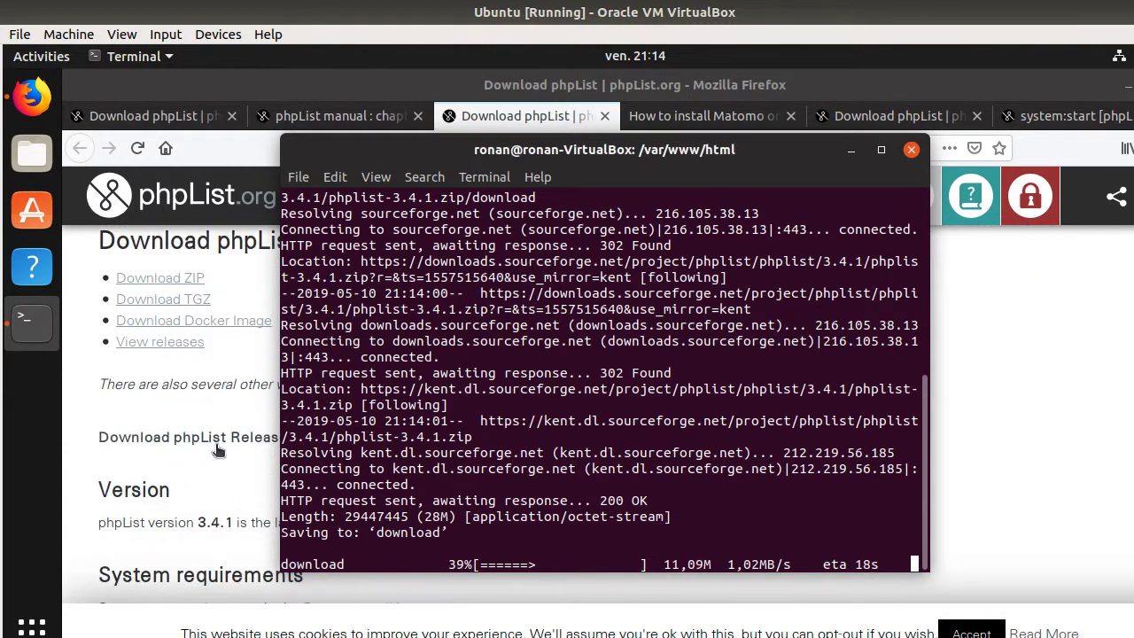
scroll(217, 443, down, 3)
- Read the manual's Unzip and FTP upload sections, highlighting /lists, then return to Terminal
click(300, 119)
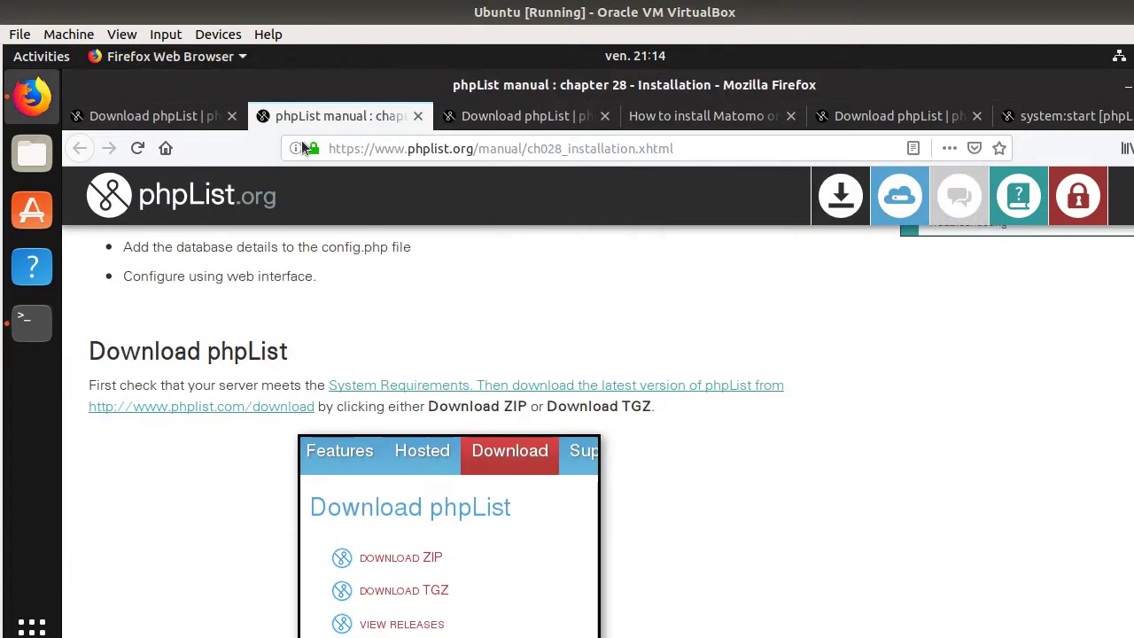
scroll(230, 439, down, 2)
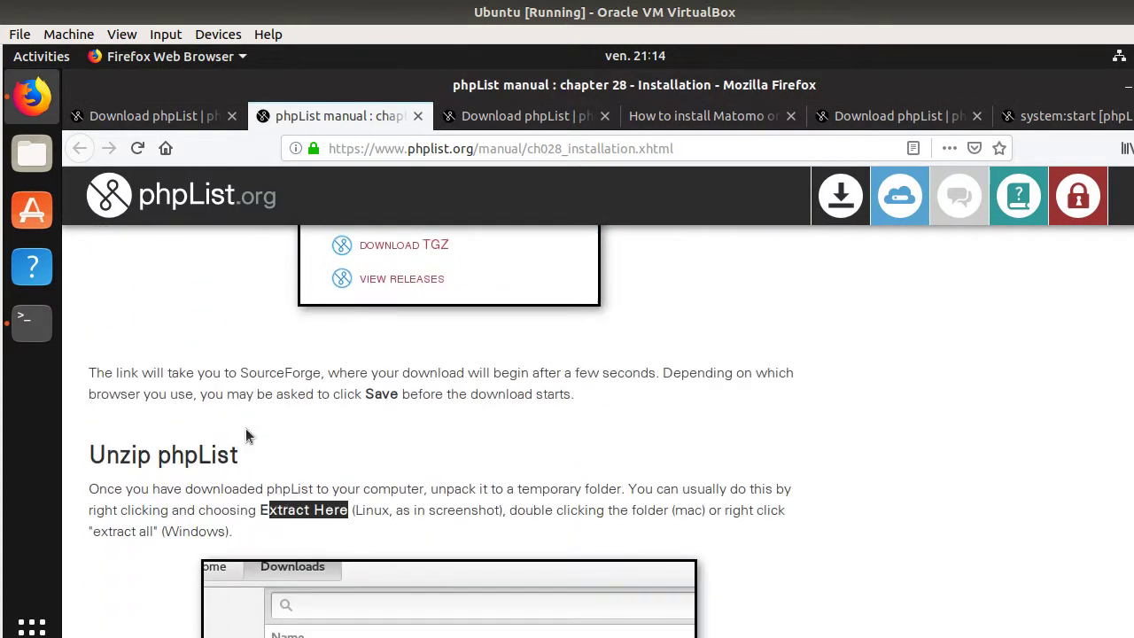
scroll(239, 431, down, 10)
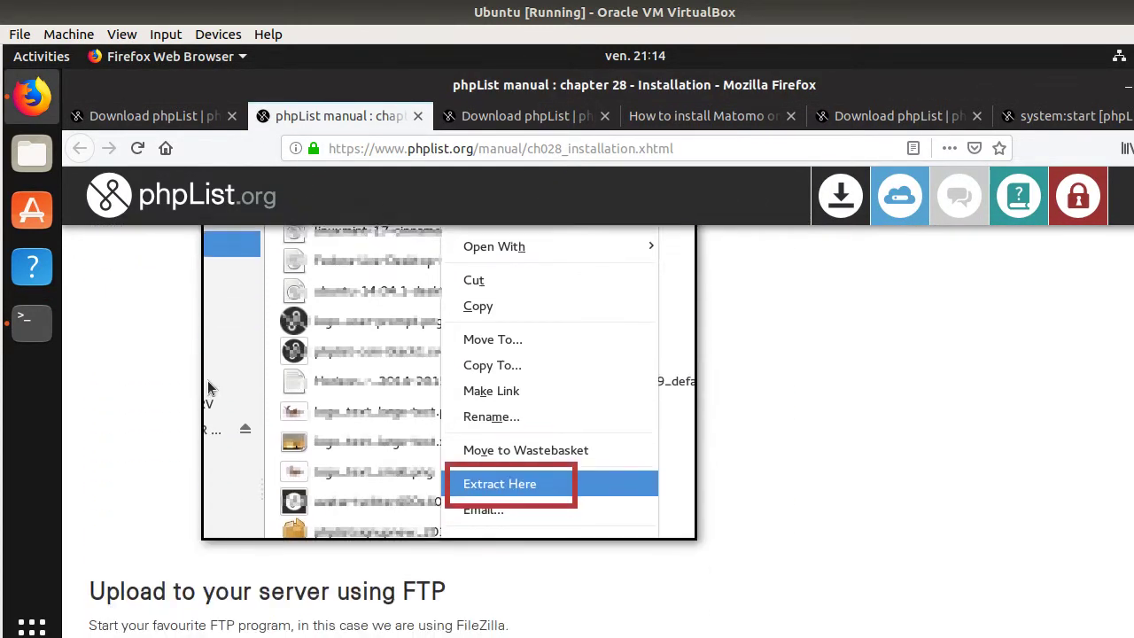
scroll(207, 388, down, 6)
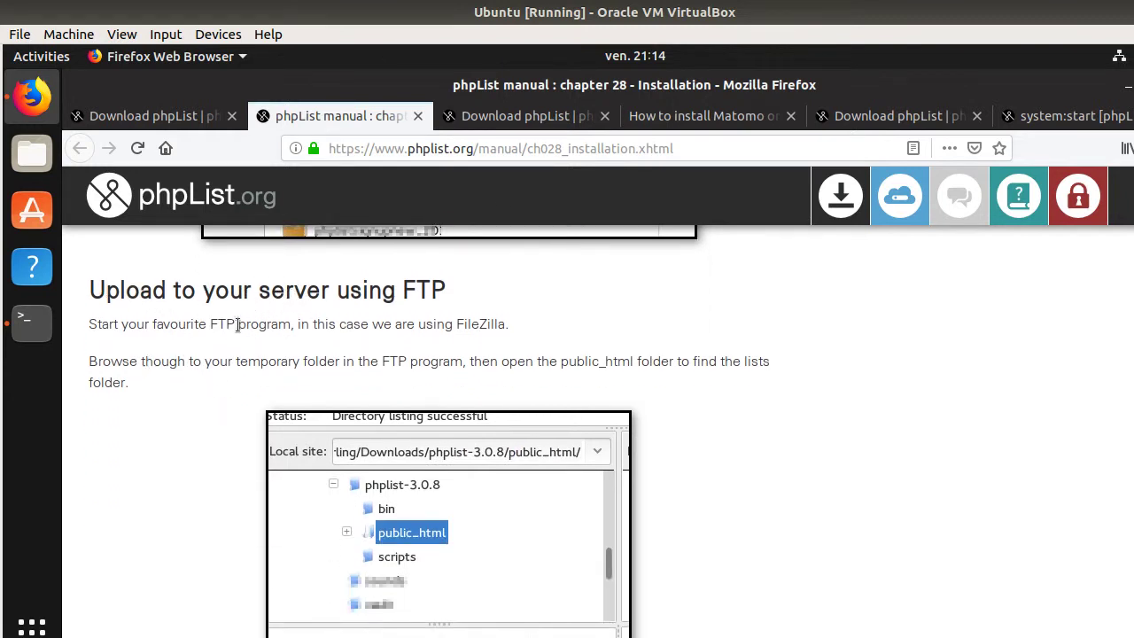
scroll(196, 294, down, 8)
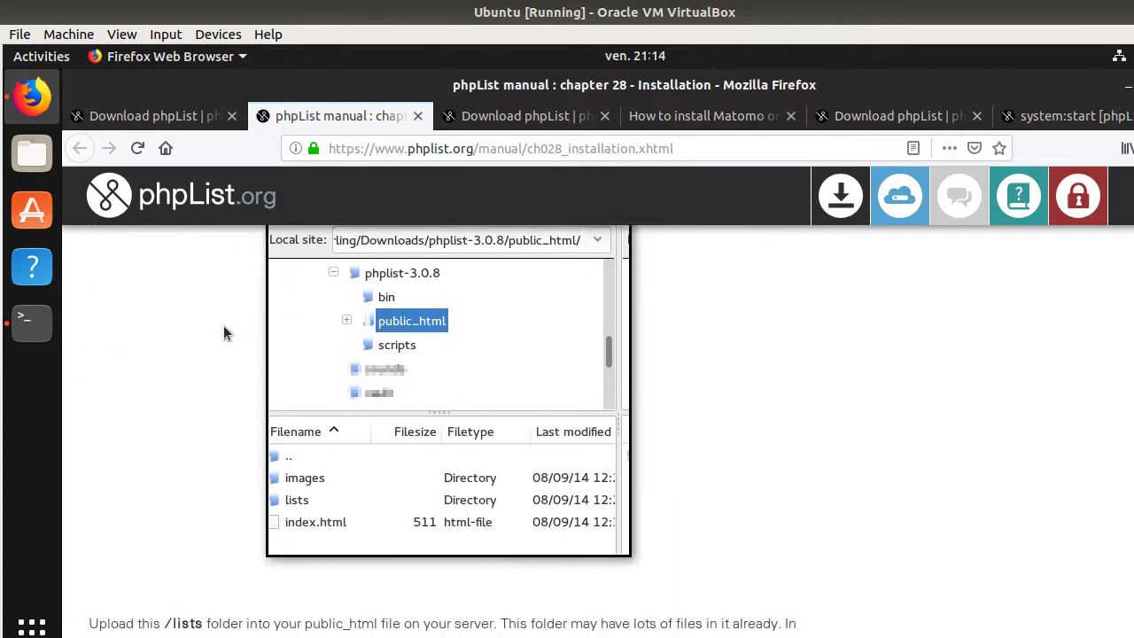
scroll(212, 416, up, 1)
drag(92, 532, 207, 532)
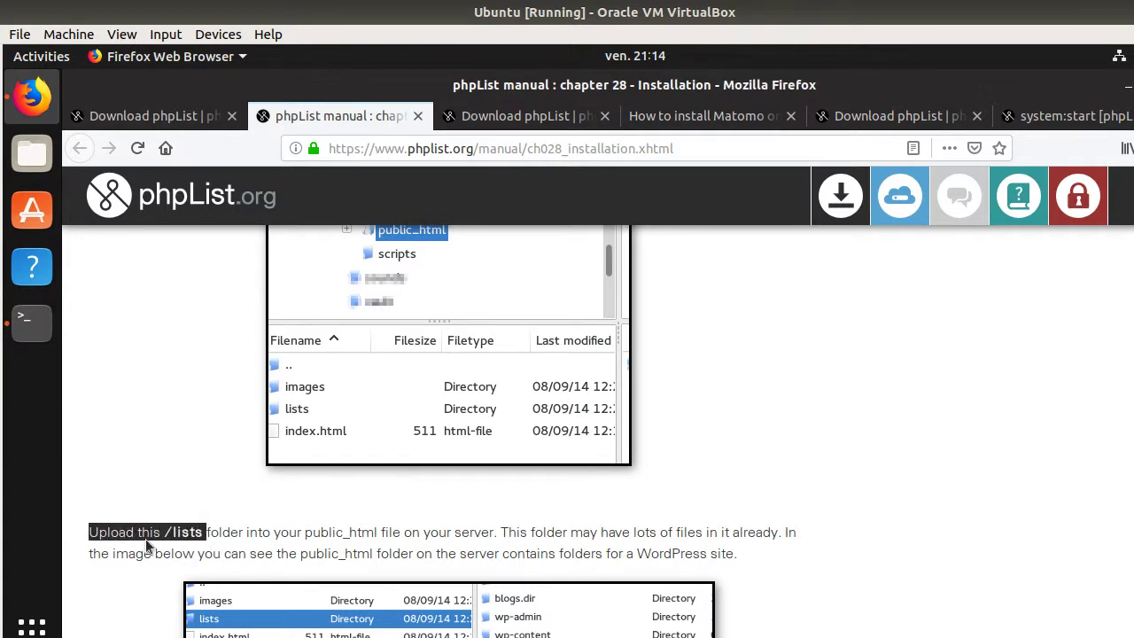
drag(165, 531, 204, 531)
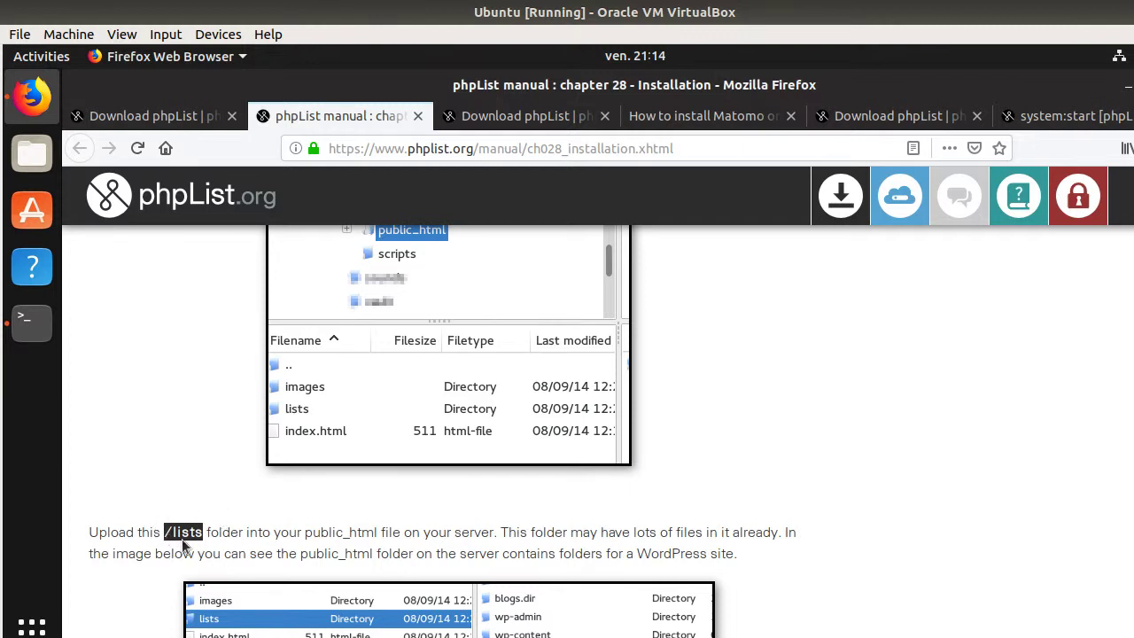
scroll(183, 542, up, 4)
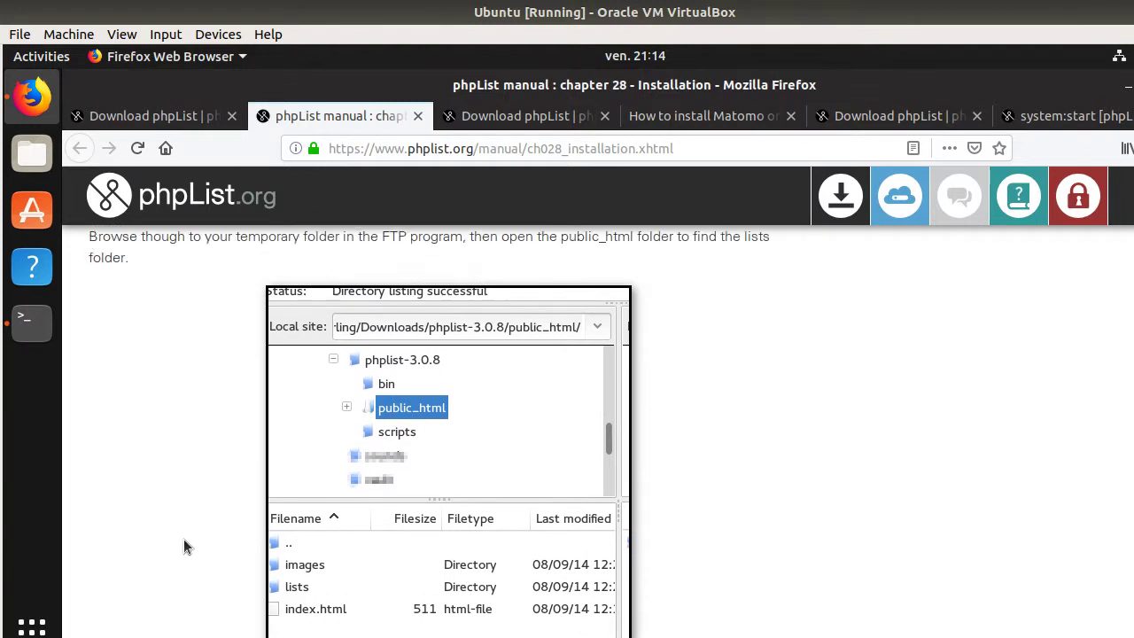
scroll(184, 539, up, 3)
scroll(190, 535, down, 5)
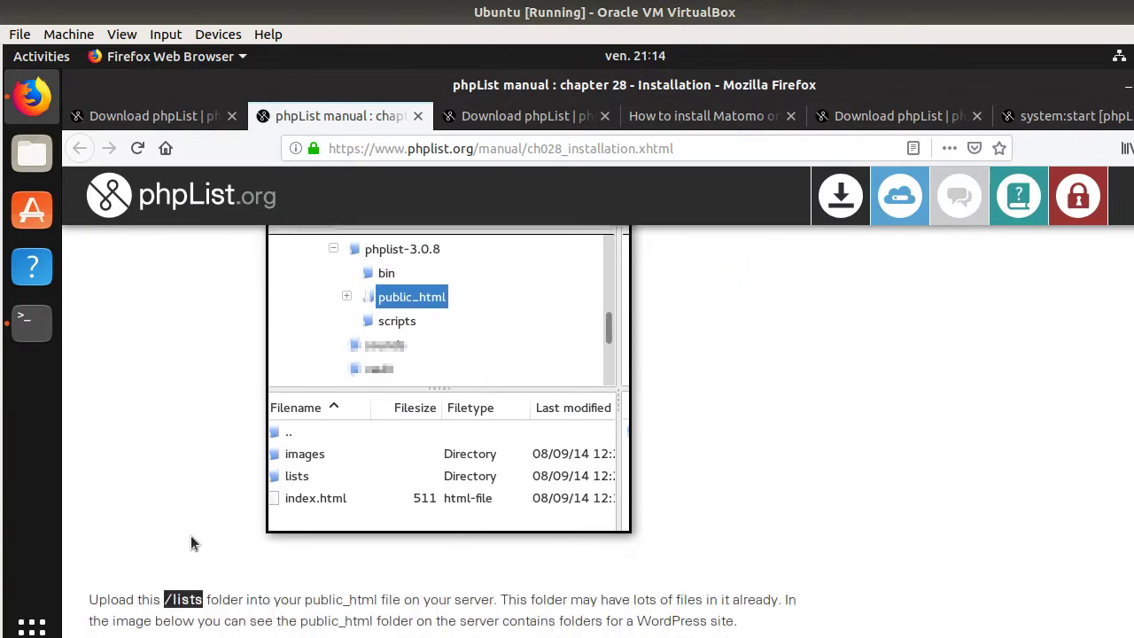
scroll(191, 535, down, 2)
scroll(191, 536, down, 2)
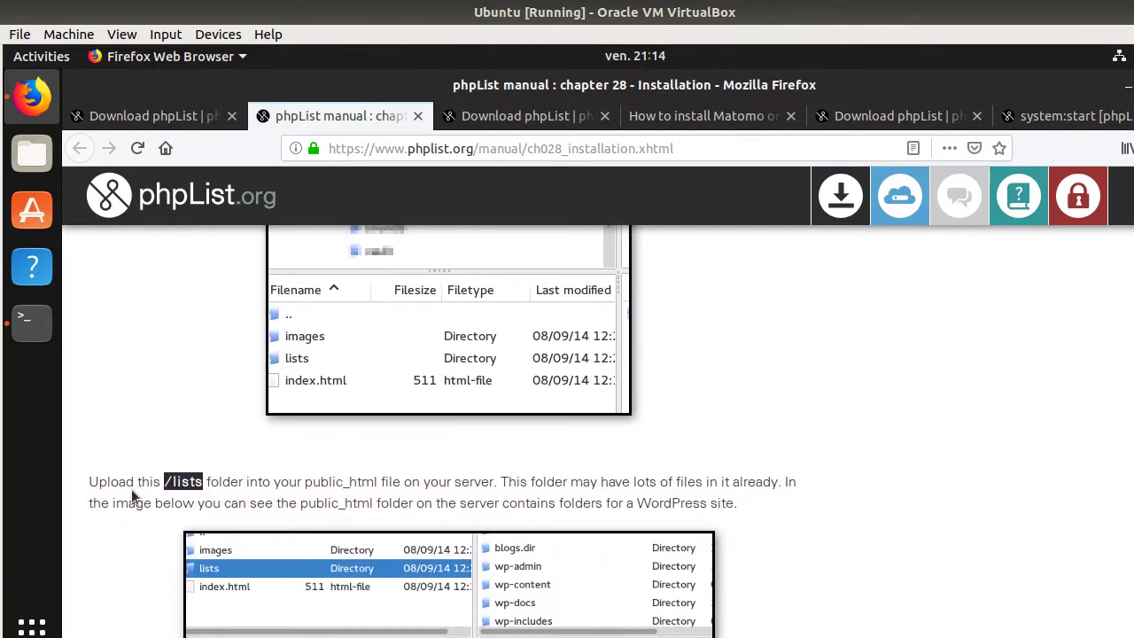
click(33, 319)
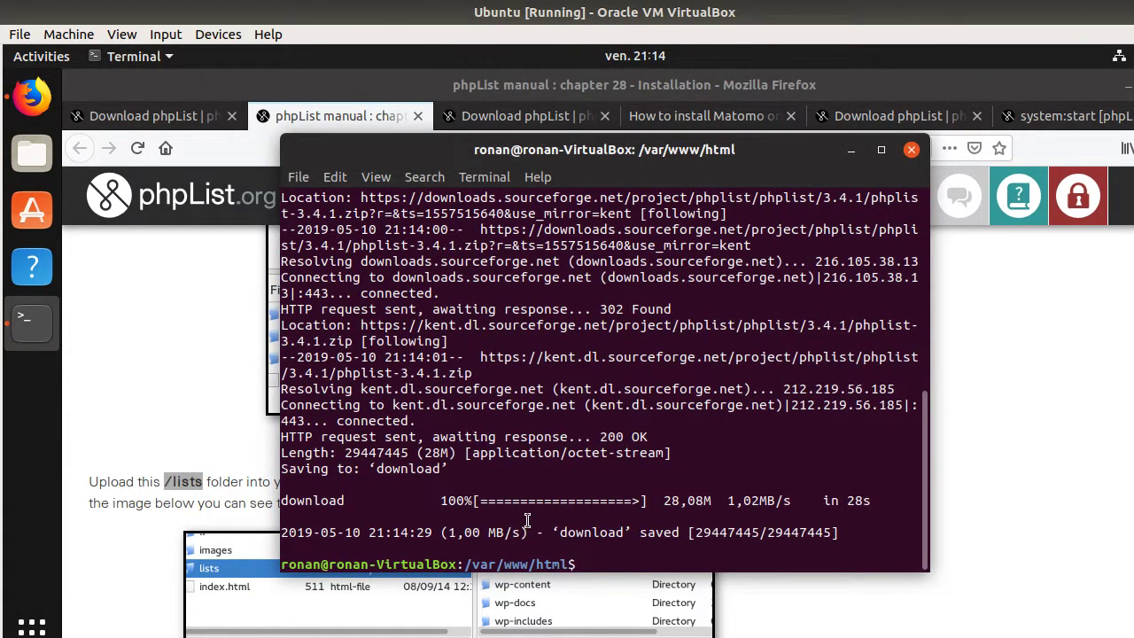
- Recall the wget command, replace wget with unzip, and run it on the SourceForge URL
text(sudo wget https://sourceforge.net/projects/phplist/files/phplist/3.4.1/phplist-3.4.1.zip/download)
key(Left)
key(Left)
key(Left)
key(Left)
key(Left)
key(Left)
key(Left)
key(Left)
key(Left)
key(Left)
key(Left)
key(Left)
key(Left)
key(Left)
key(Left)
key(Left)
key(Left)
key(Left)
key(Left)
key(Left)
key(Left)
key(Left)
key(Left)
key(Left)
key(Left)
key(Left)
key(Left)
key(Left)
key(Left)
key(Left)
key(Left)
key(Left)
key(Left)
key(Left)
key(Left)
key(Left)
key(Left)
key(Left)
key(Left)
key(Left)
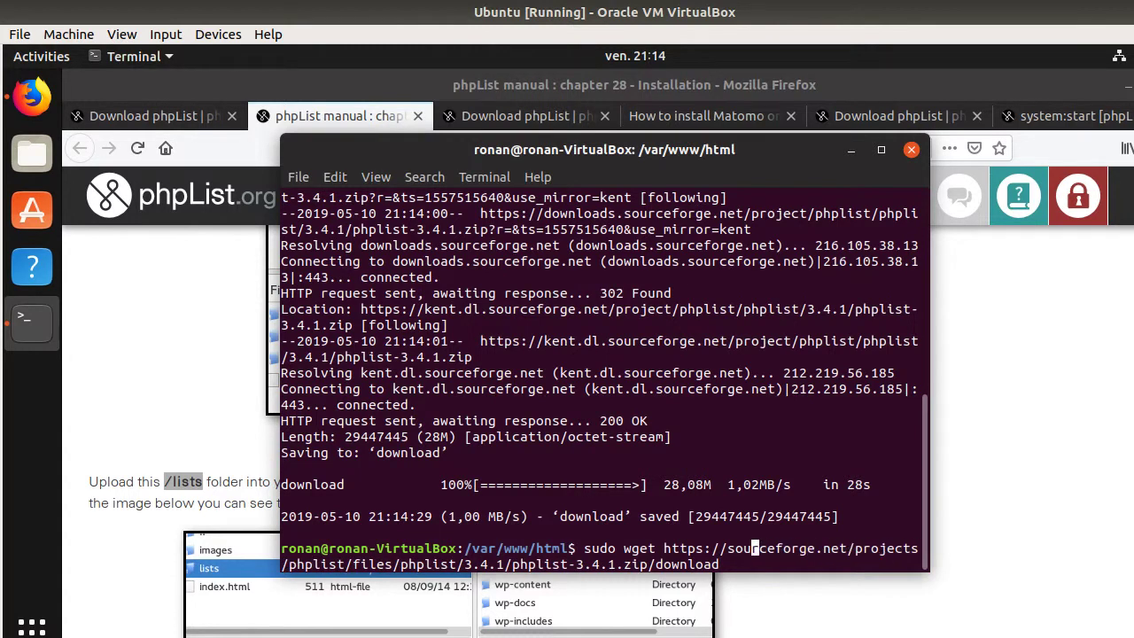
key(Delete)
key(Delete)
key(BackSpace)
key(BackSpace)
key(BackSpace)
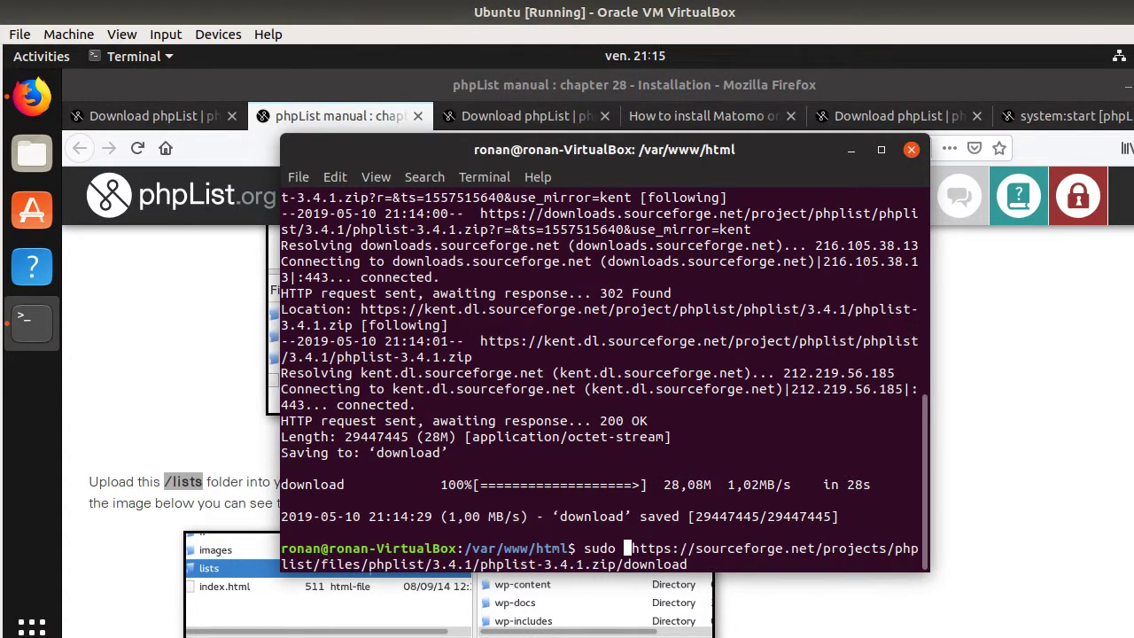
text(unzip)
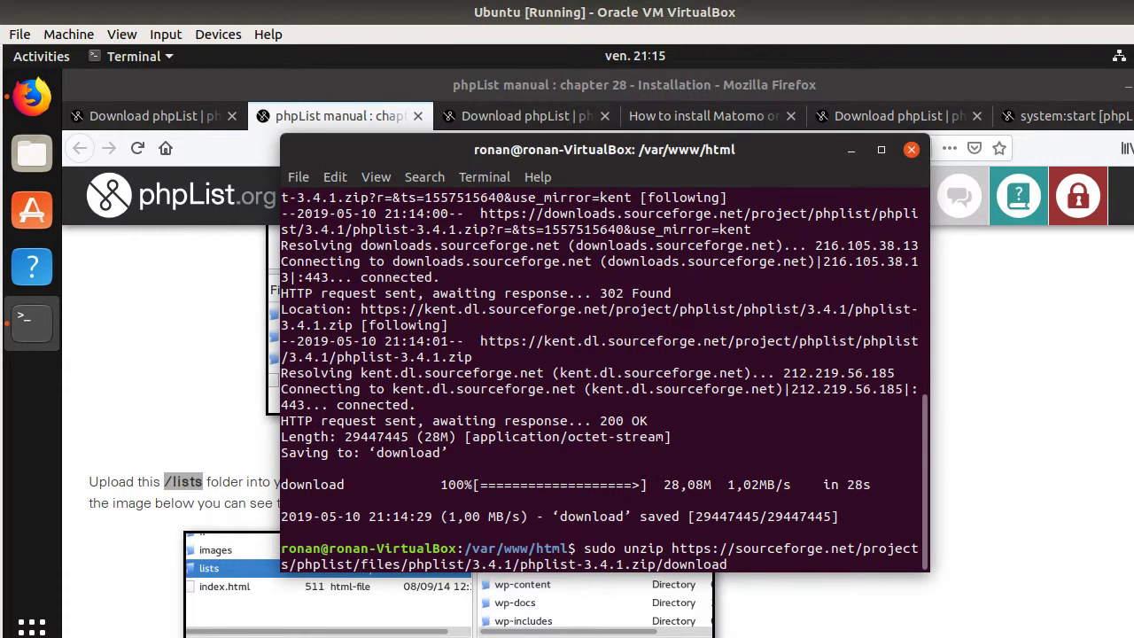
key(Return)
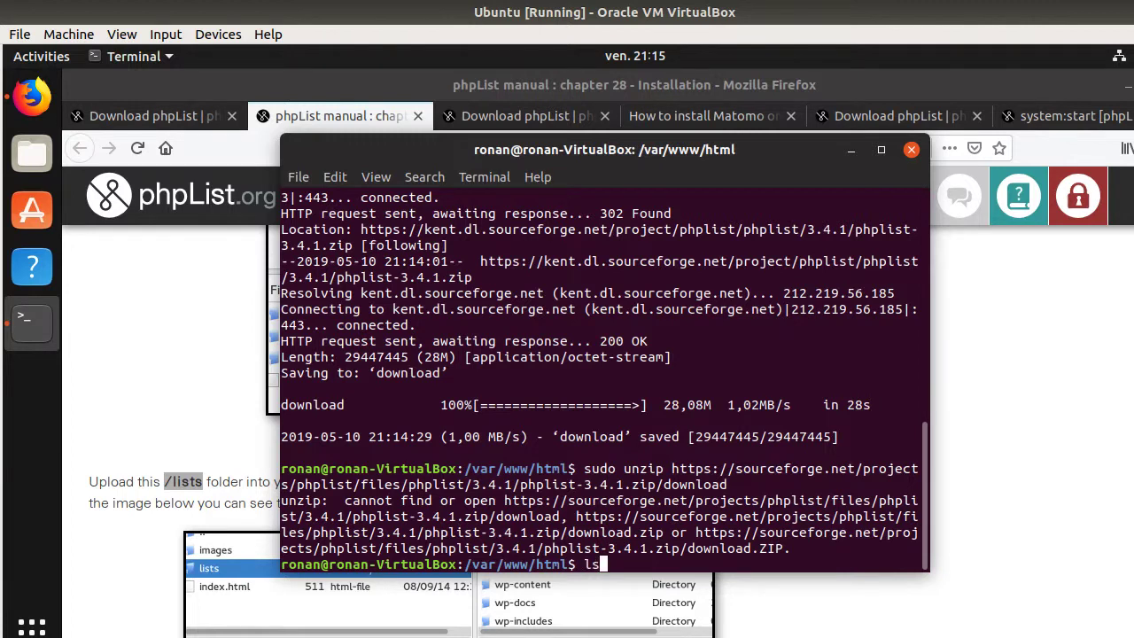
- List /var/www/html with ls, spotting the downloaded file named 'download'
text(ls)
key(Return)
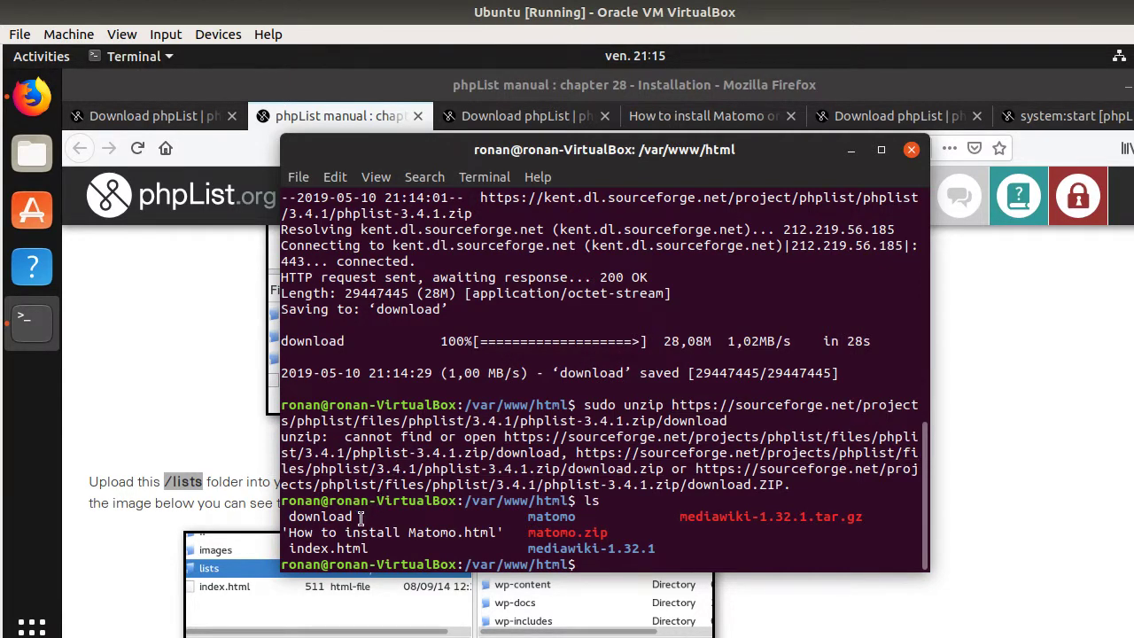
drag(360, 517, 291, 517)
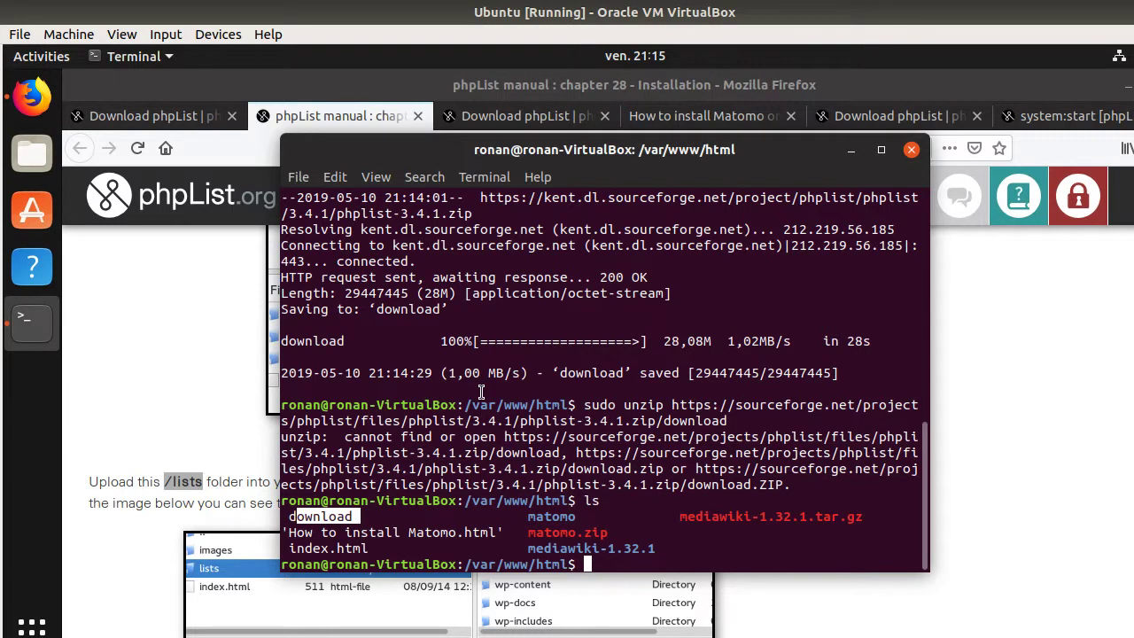
click(342, 518)
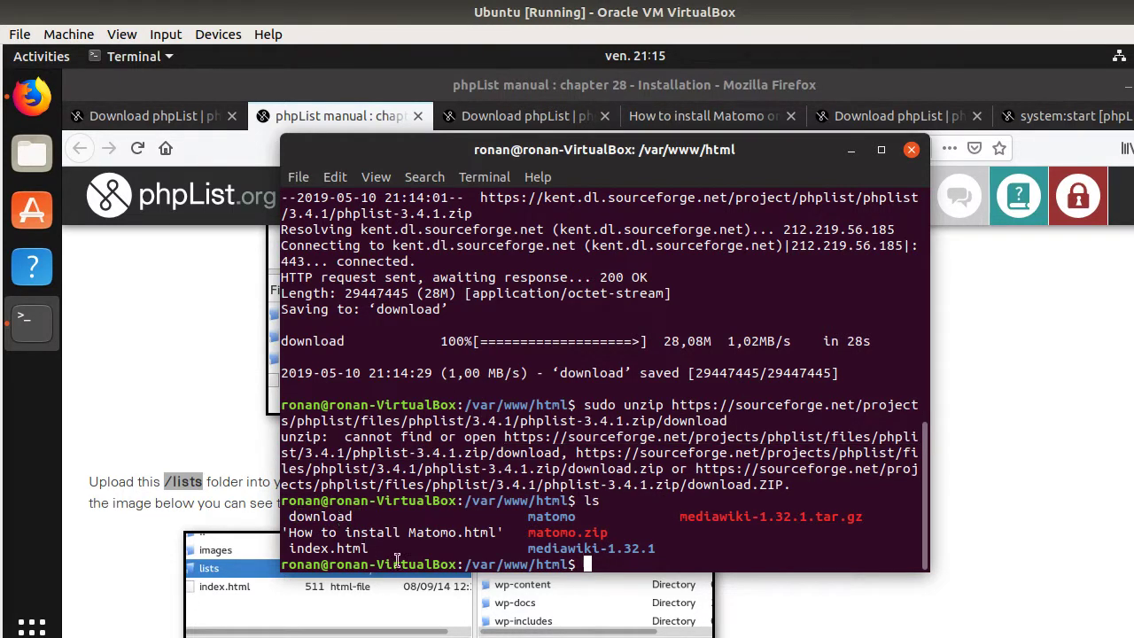
scroll(457, 498, up, 2)
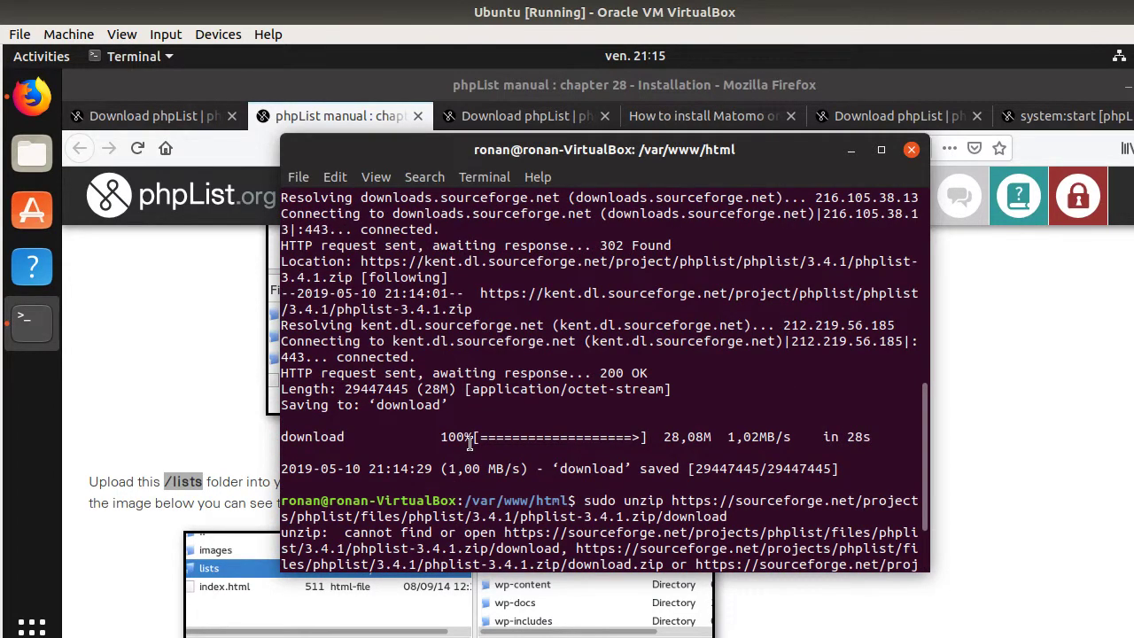
scroll(469, 443, up, 6)
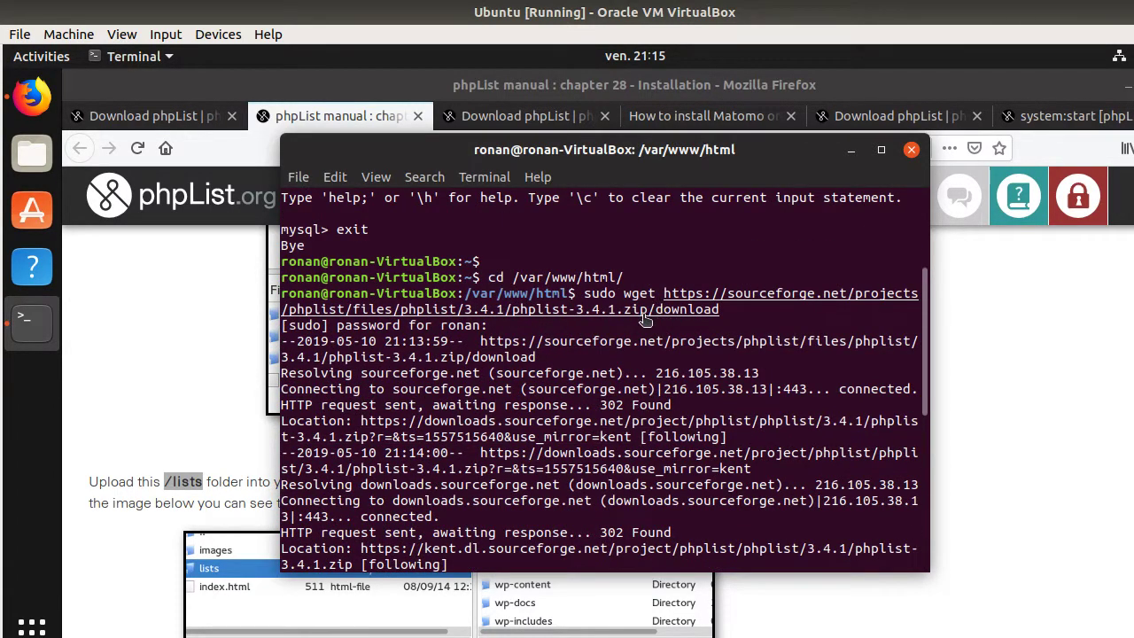
- Check the Download phpList tabs in Firefox for version 3.4.1, then return to Terminal
click(187, 339)
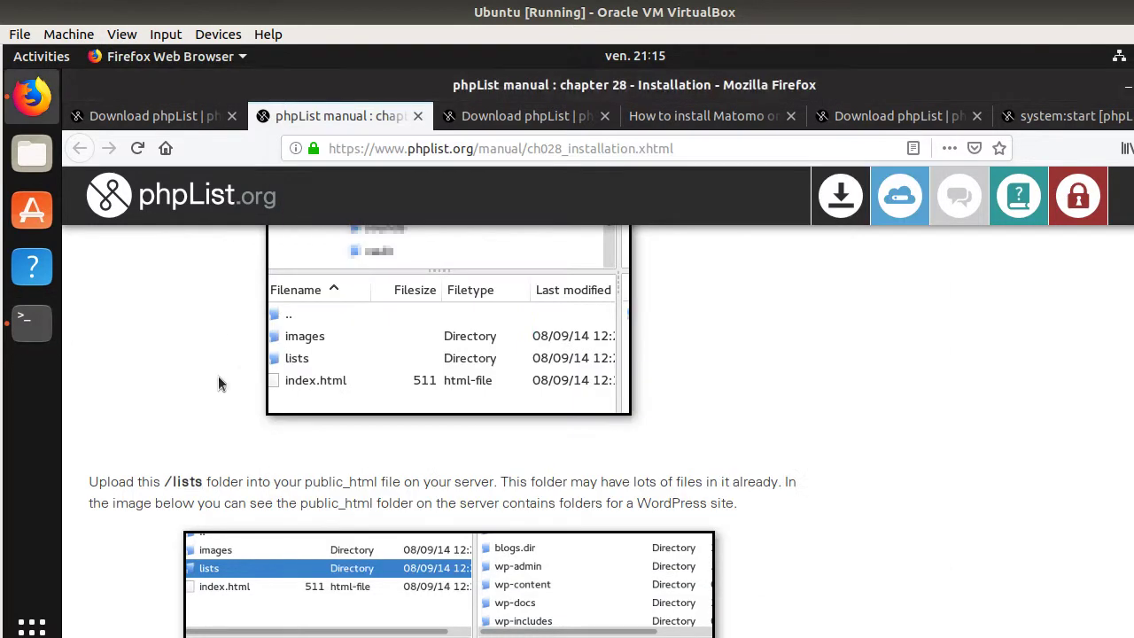
click(470, 114)
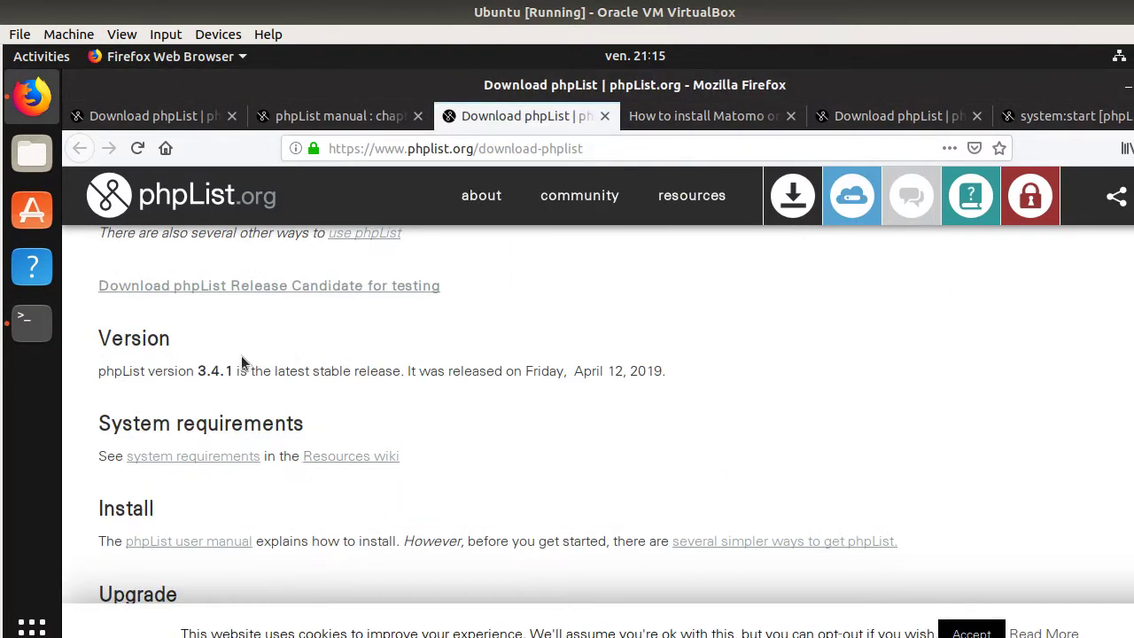
scroll(257, 370, up, 2)
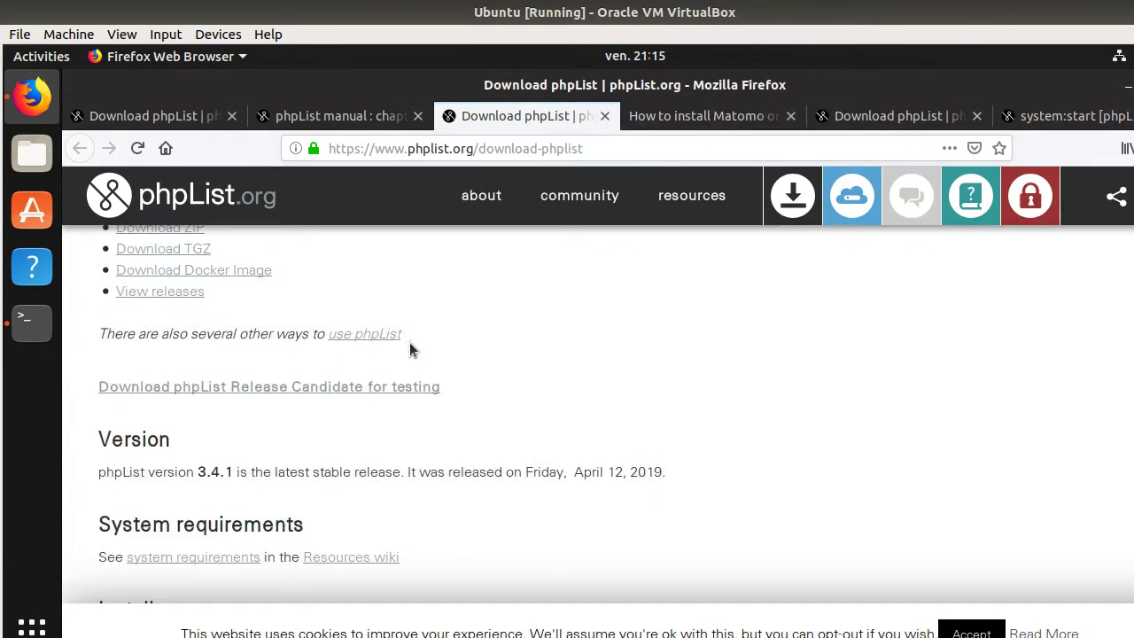
scroll(409, 346, down, 4)
scroll(408, 343, up, 4)
click(183, 119)
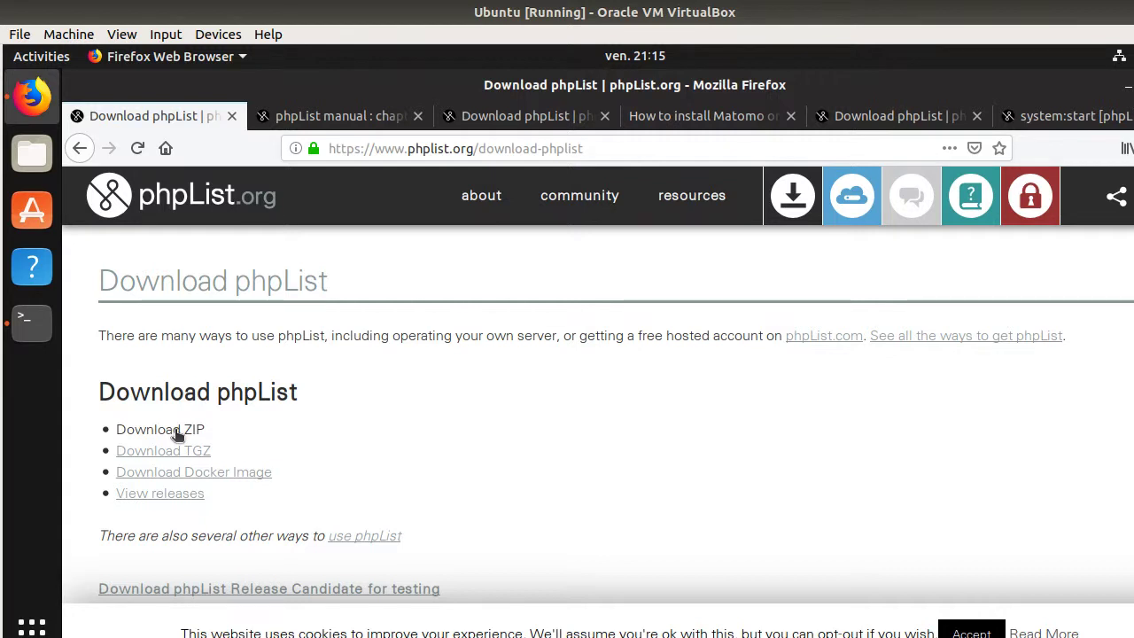
click(32, 319)
- Retry unzip with a trimmed URL, then re-run wget on the URL ending in phplist-3.4.1.zip
scroll(523, 545, down, 8)
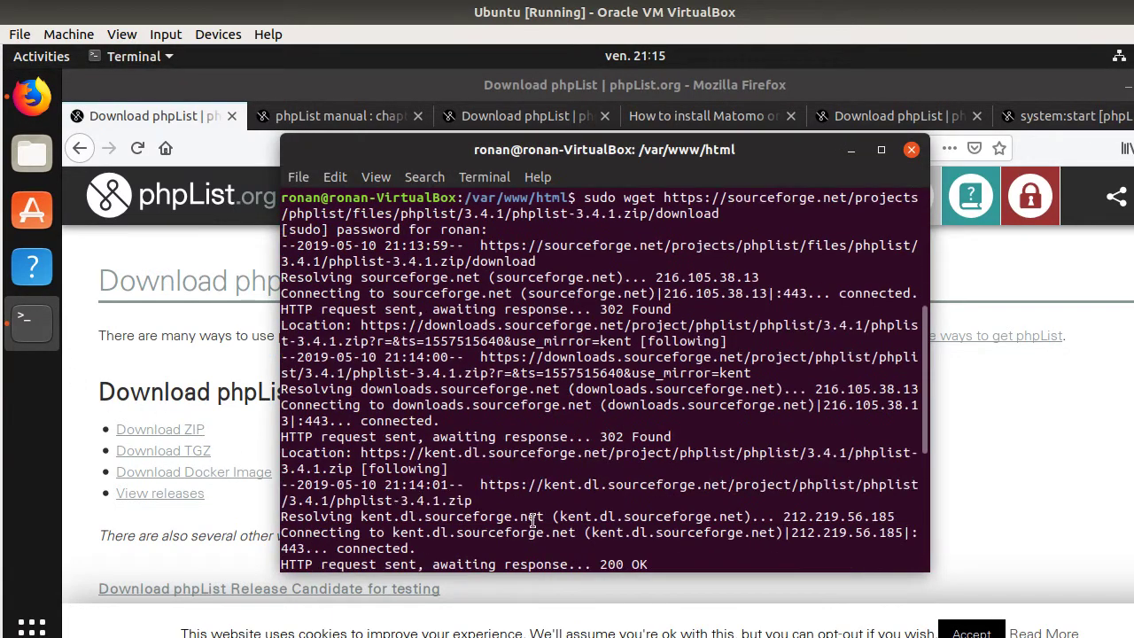
text(ls)
key(Up)
key(Up)
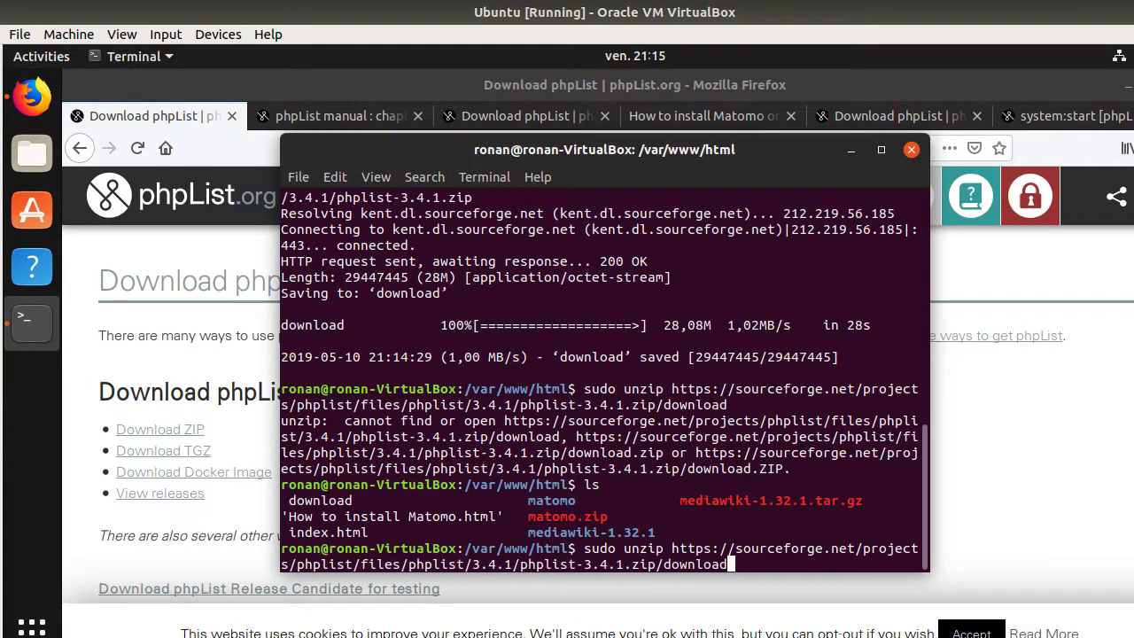
key(BackSpace)
key(BackSpace)
key(BackSpace)
key(BackSpace)
key(BackSpace)
key(BackSpace)
key(BackSpace)
key(BackSpace)
key(BackSpace)
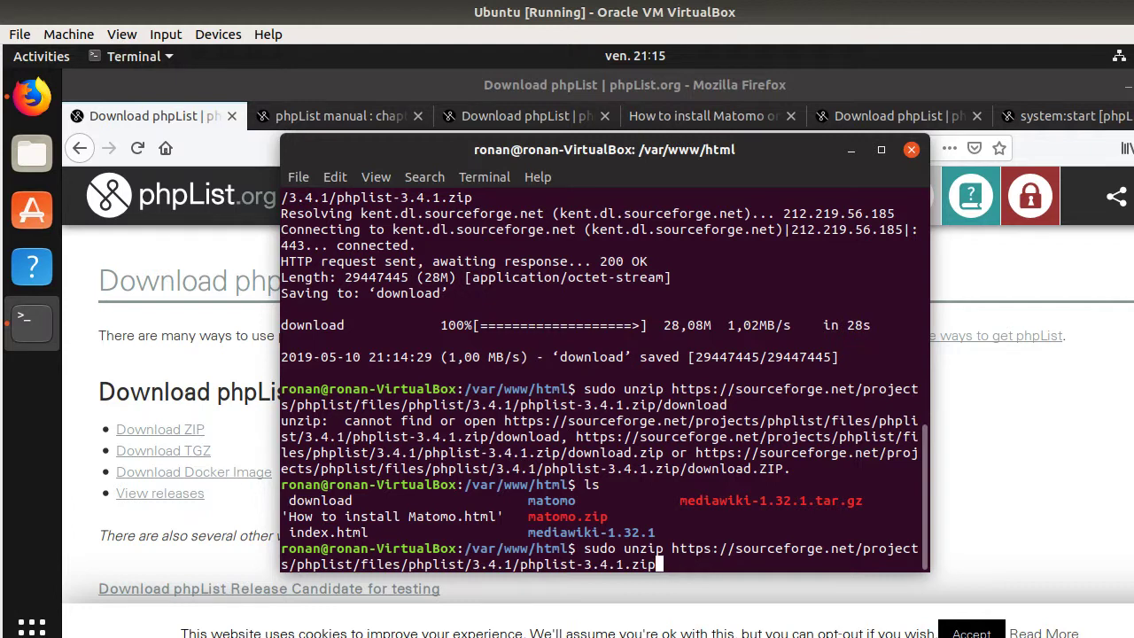
key(Return)
key(Up)
key(Up)
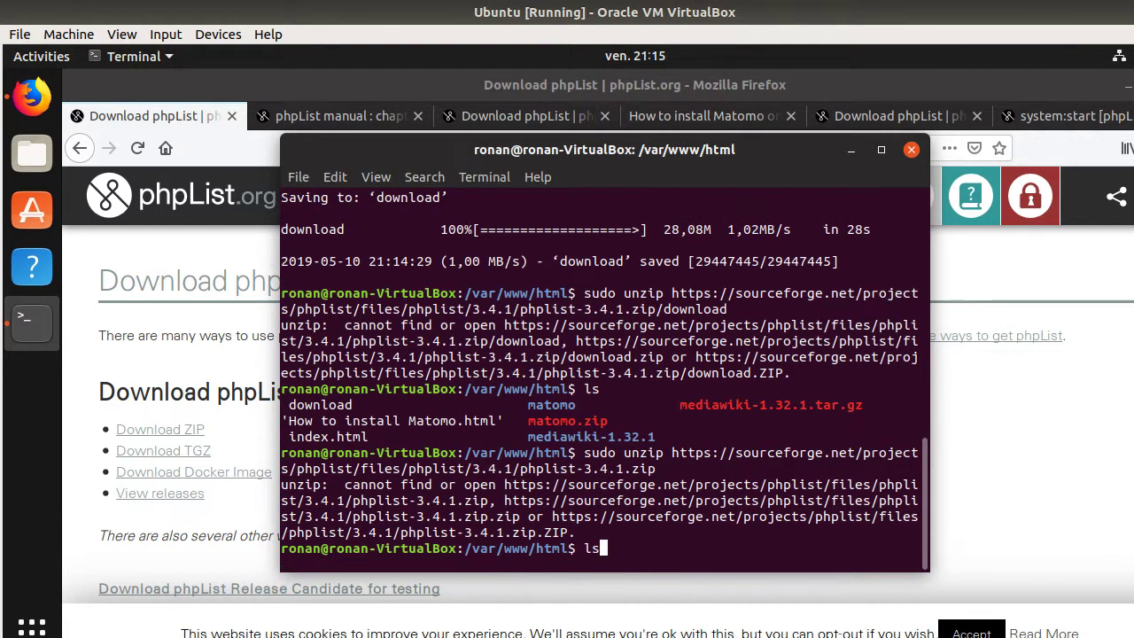
key(Up)
key(Up)
key(BackSpace)
key(BackSpace)
key(BackSpace)
key(BackSpace)
key(BackSpace)
key(BackSpace)
key(BackSpace)
key(BackSpace)
key(BackSpace)
key(Return)
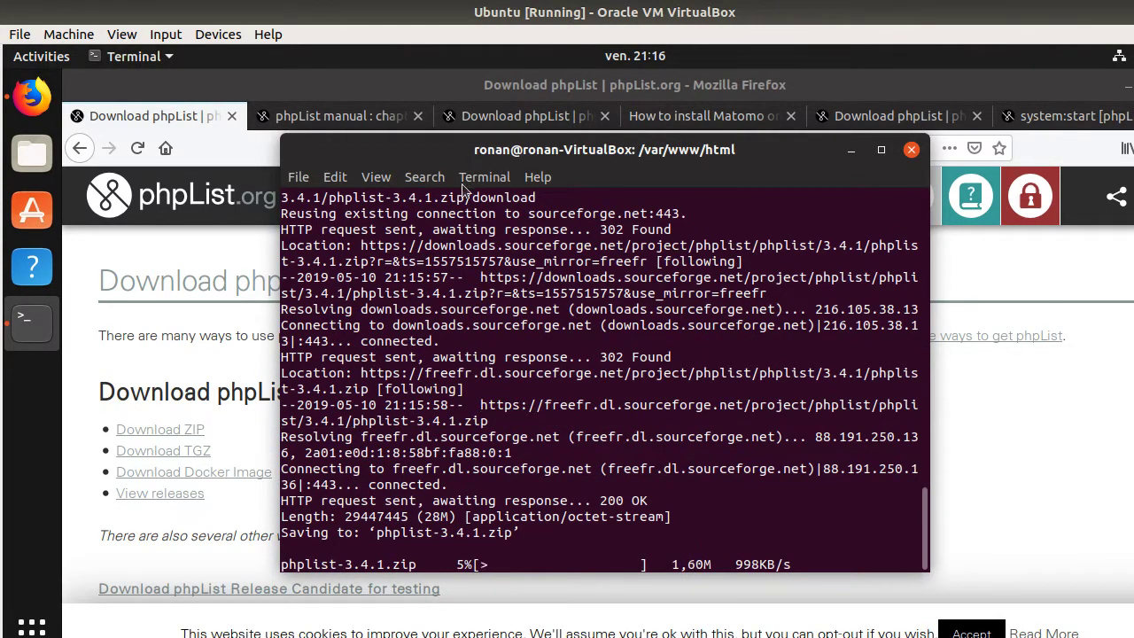
- In a second terminal session, list files and delete the stray 'download' file with sudo rm
click(297, 177)
click(335, 204)
text(ls)
key(Return)
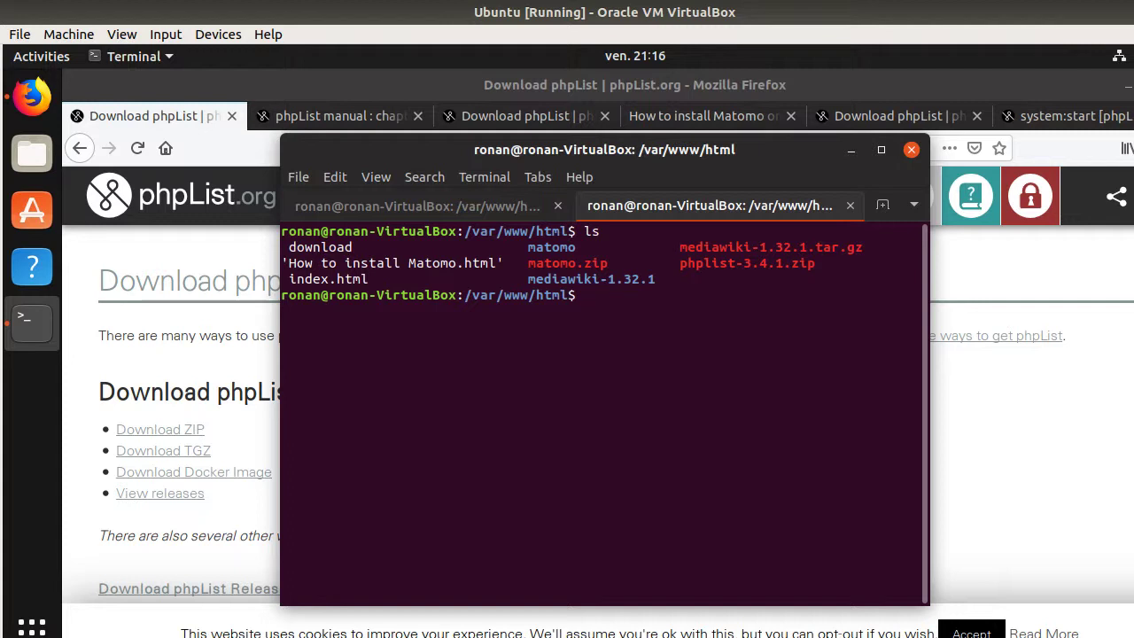
text(sudo rm download)
key(Return)
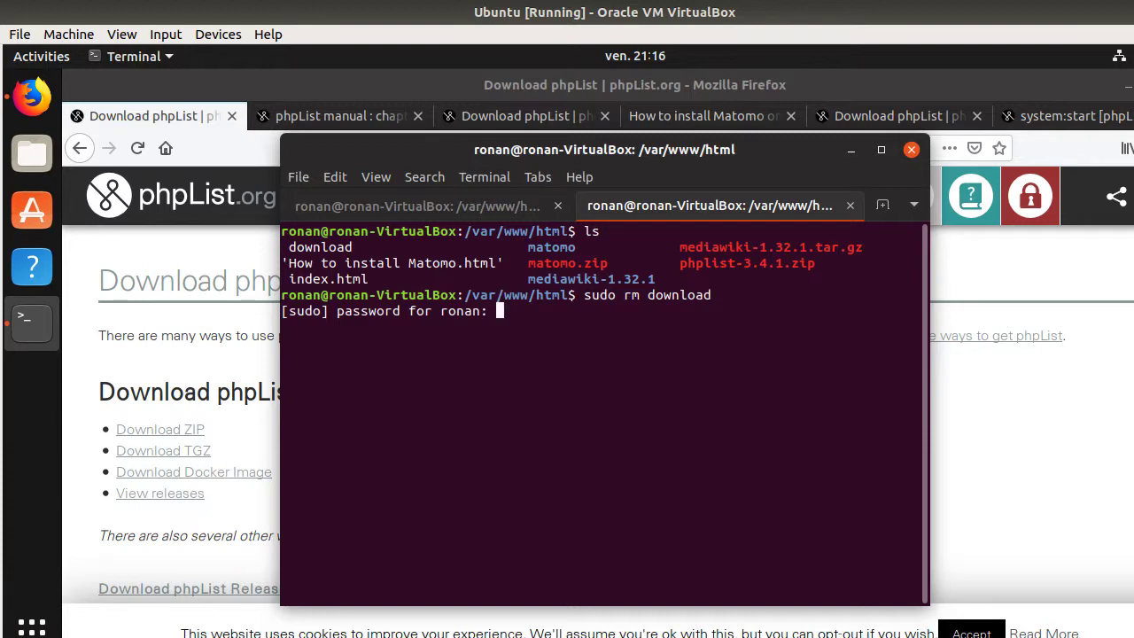
- Monitor the phplist-3.4.1.zip download while starting a sudo unzip command in the other session
click(440, 207)
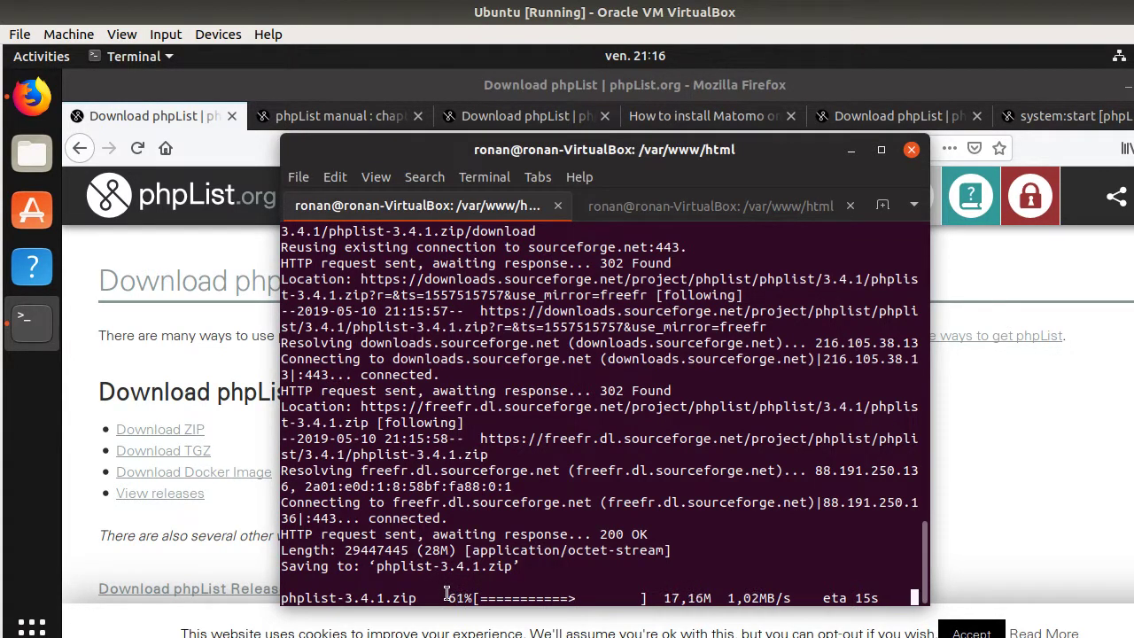
click(630, 199)
text(sudo unzip)
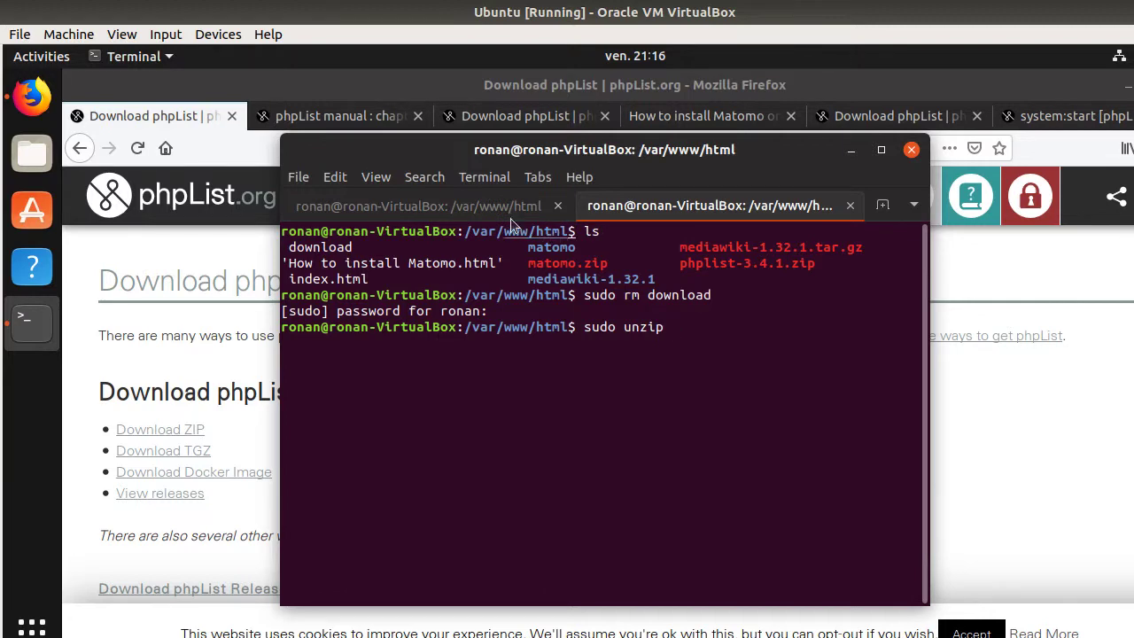
click(496, 207)
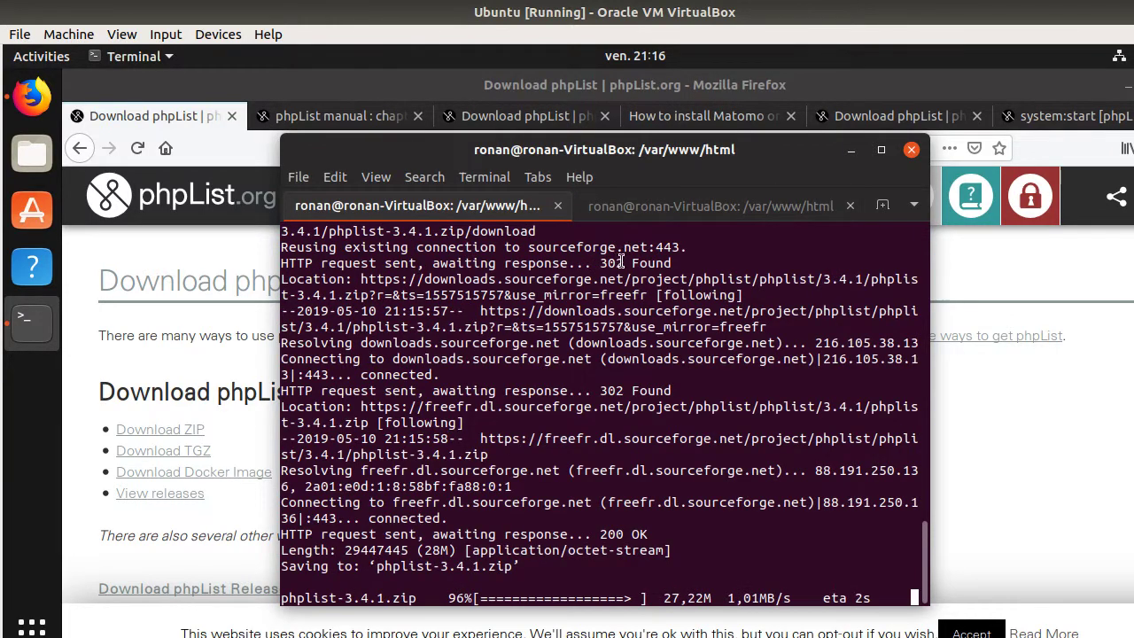
- Extract phplist-3.4.1.zip with sudo unzip and list /var/www/html
click(670, 209)
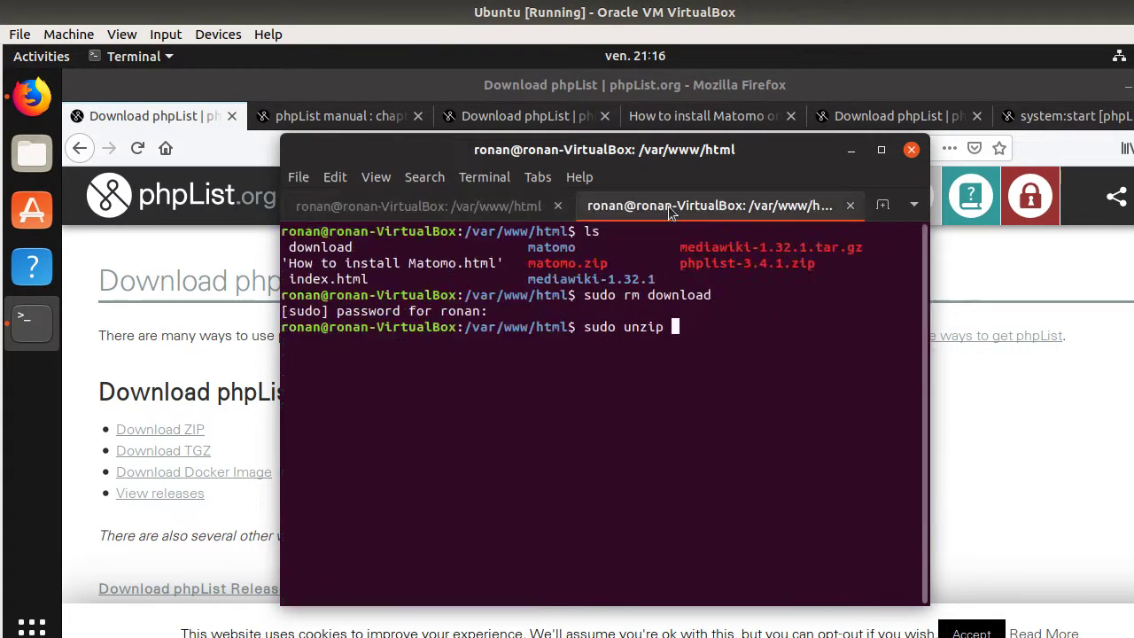
text(ph)
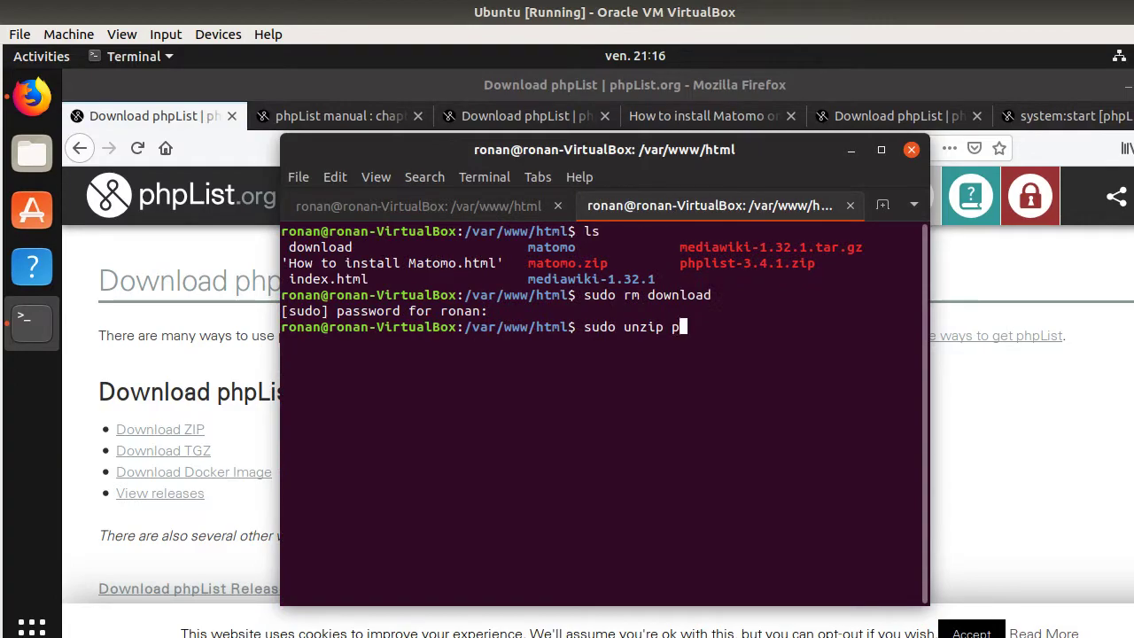
key(Tab)
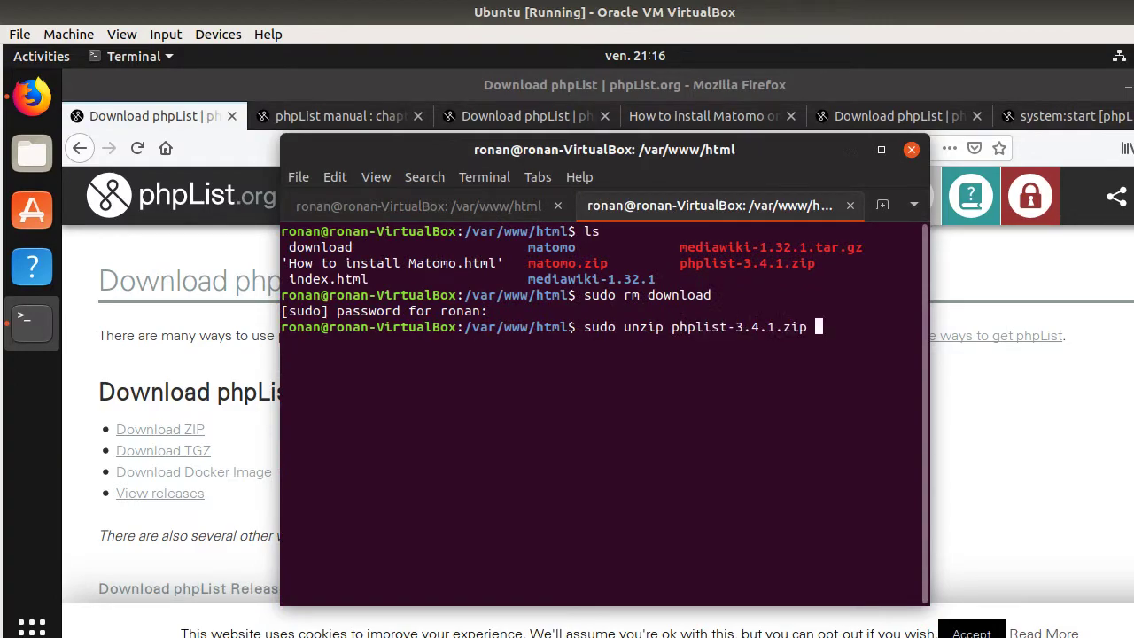
key(Return)
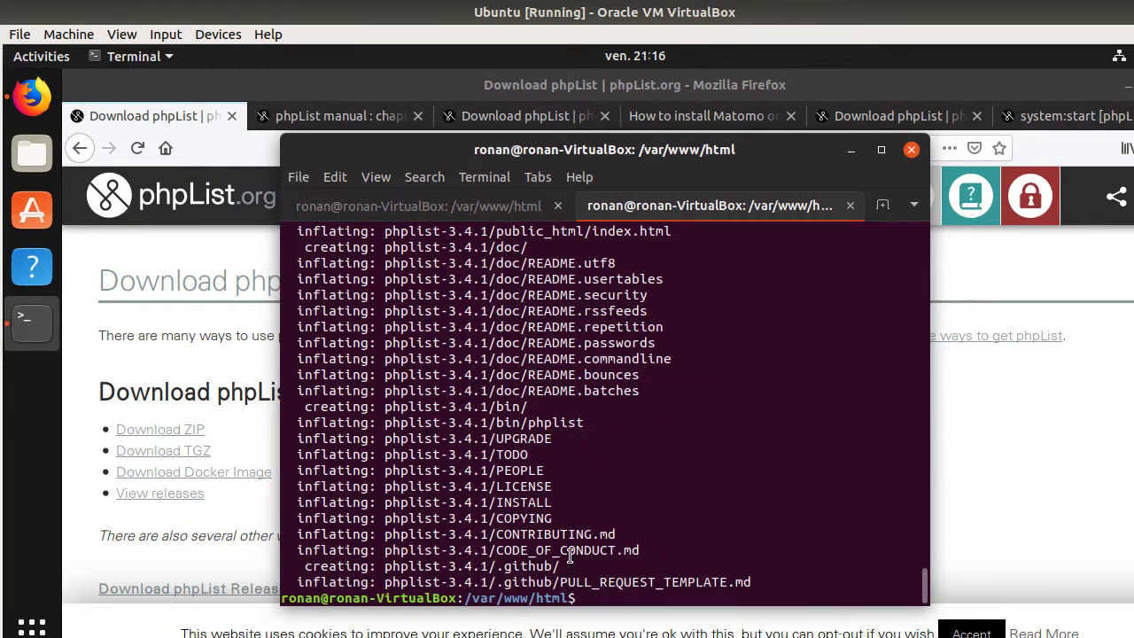
text(ls)
key(Return)
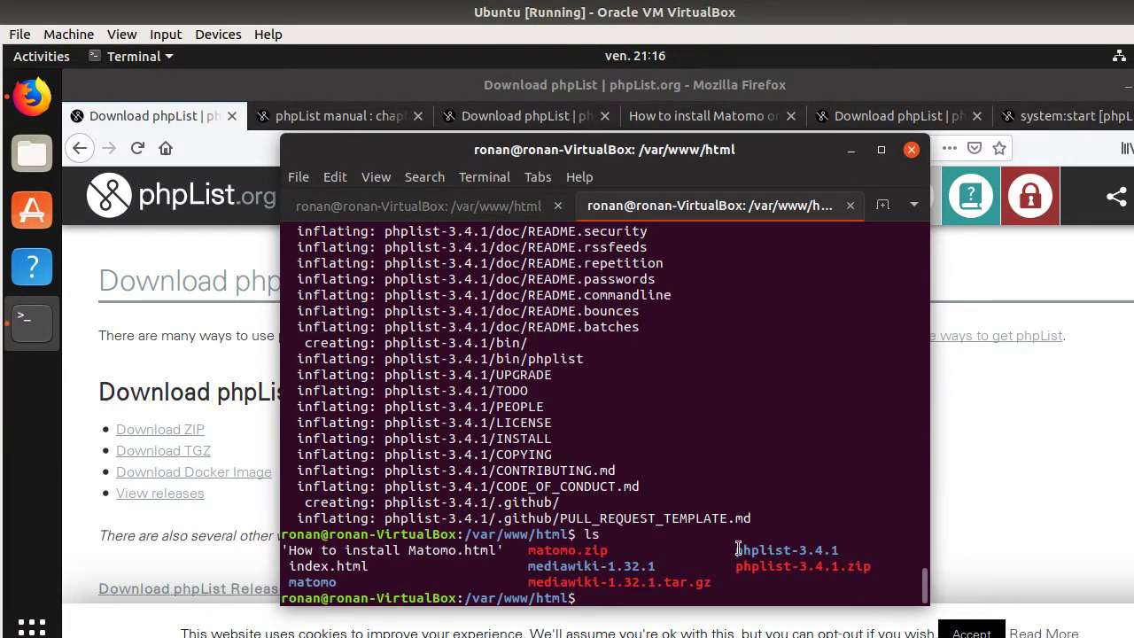
- Enter the phplist-3.4.1 folder and list its contents (bin, doc, public_html)
text(cd ph)
key(Tab)
text(/)
key(Return)
text(ls)
key(Return)
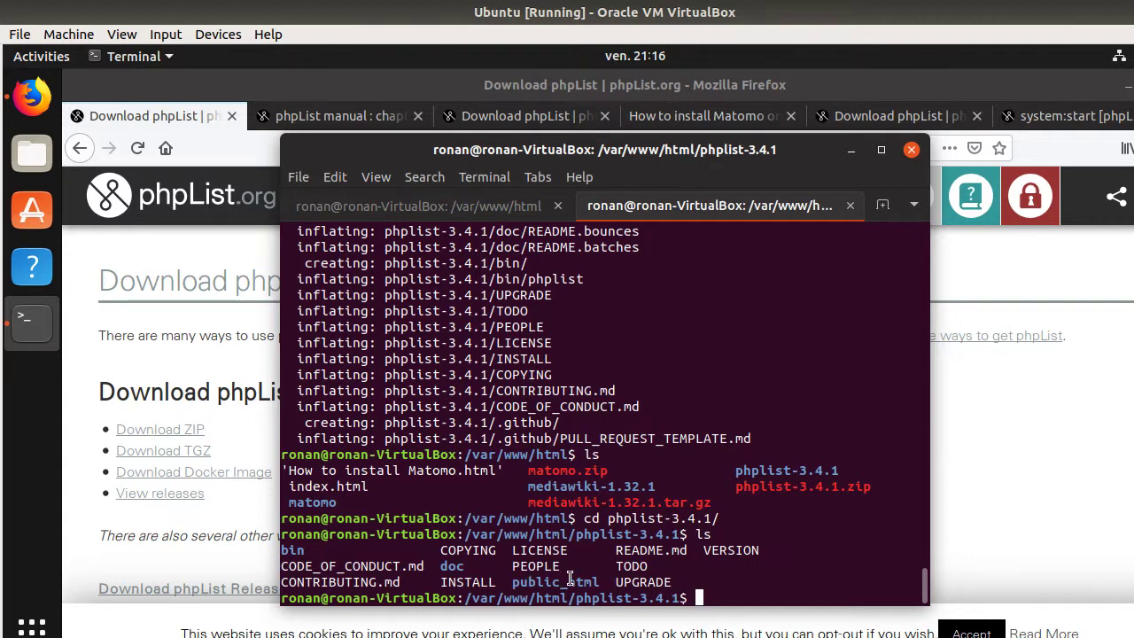
- Enter the public_html folder and list its contents
text(cd pu)
key(Tab)
key(Return)
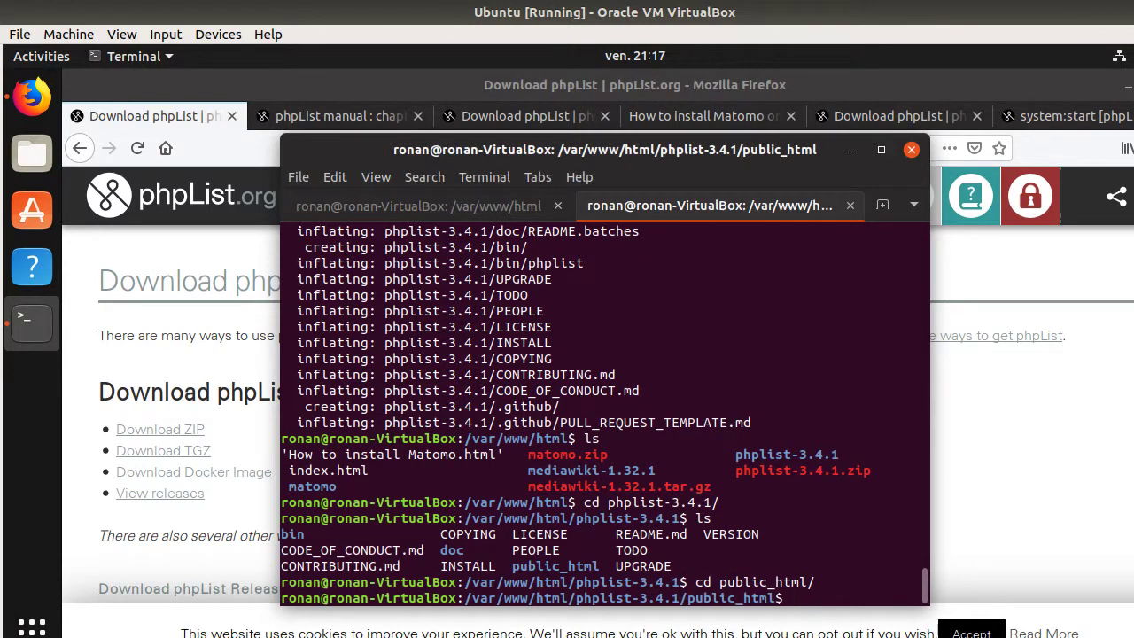
text(ls)
key(Return)
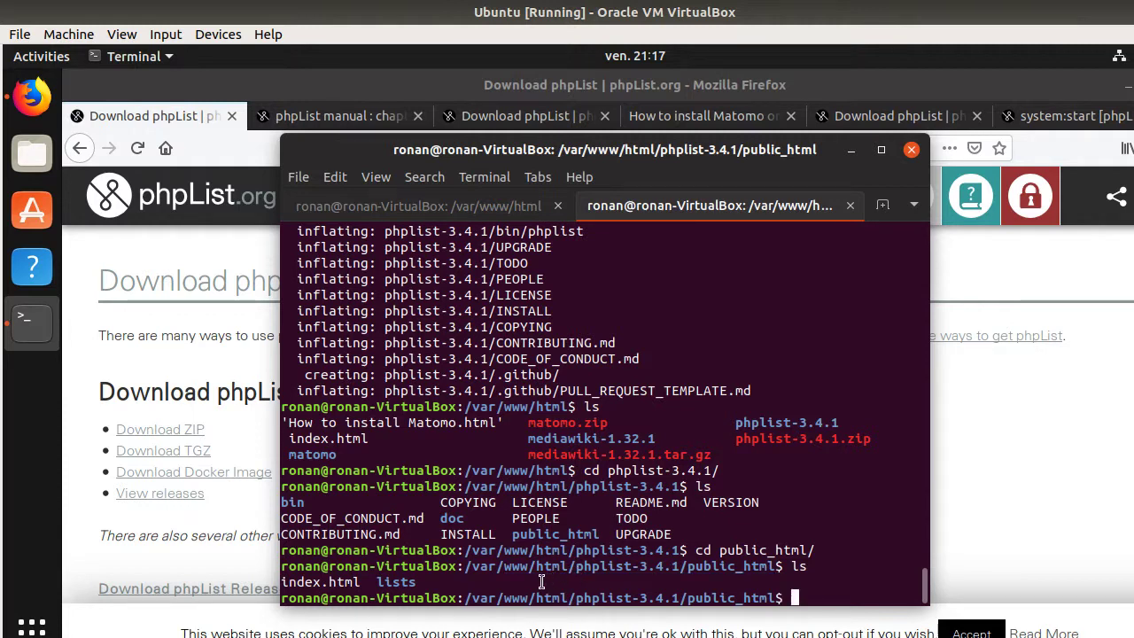
- Move the lists folder up into /var/www/html with sudo mv and confirm it appears there
text(sudo mv lists/)
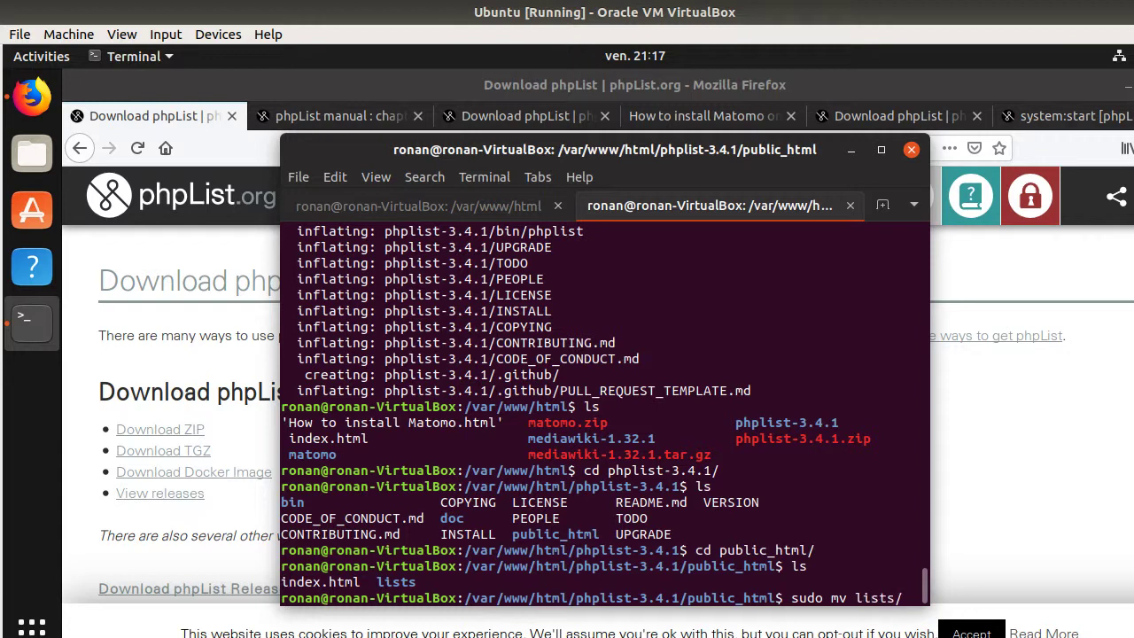
text( ..)
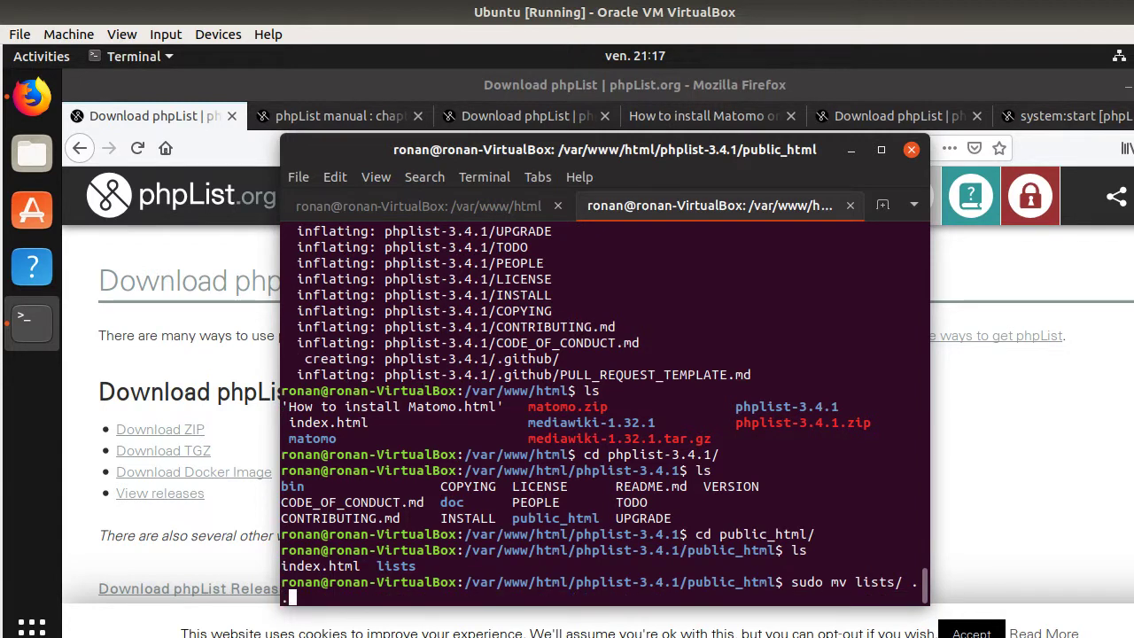
text(/..)
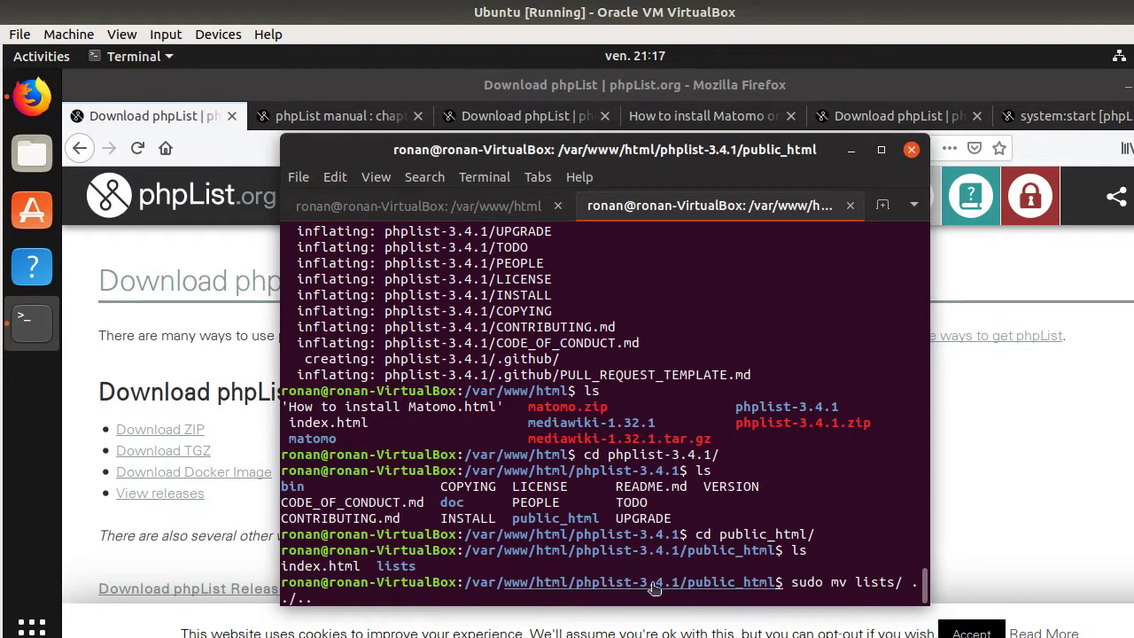
key(Return)
text(cd )
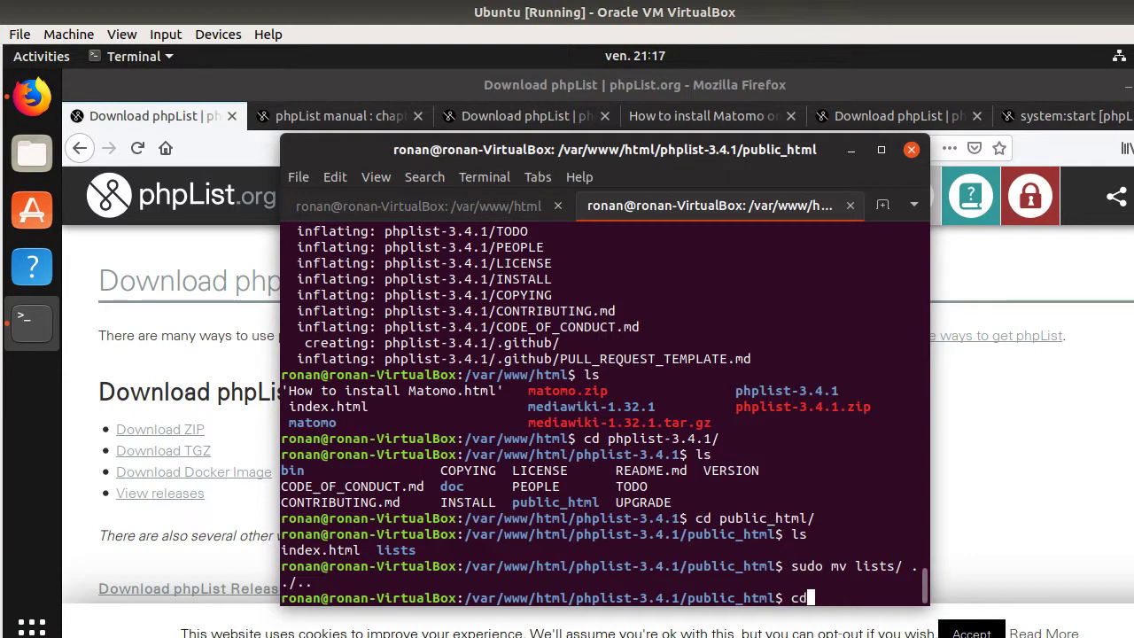
text(../..)
key(Return)
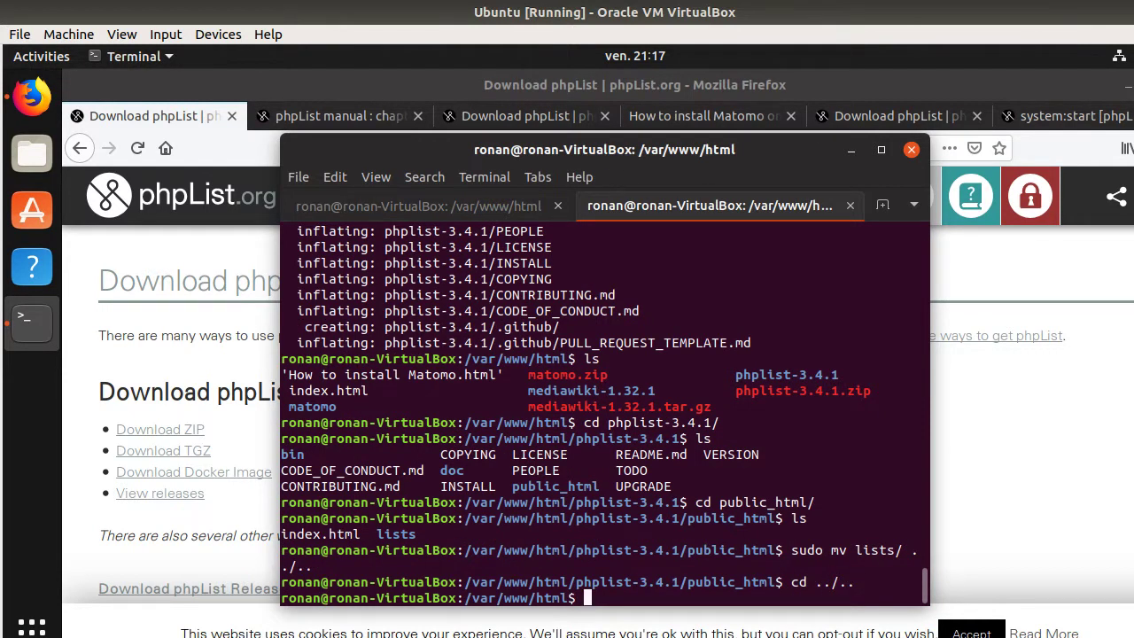
text(ls)
key(Return)
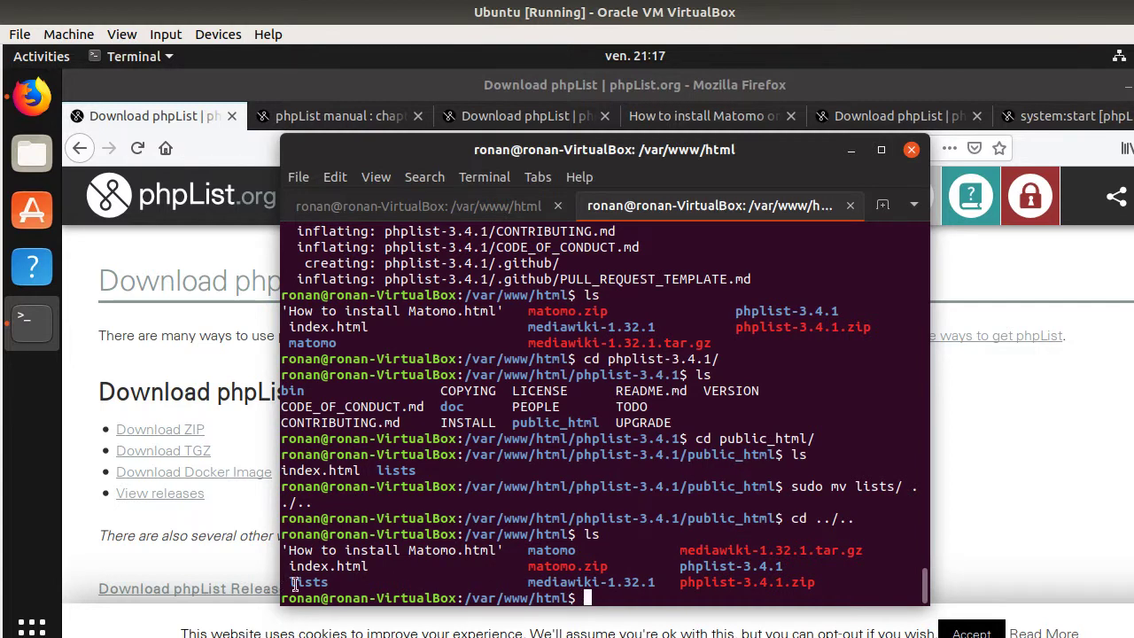
double_click(310, 582)
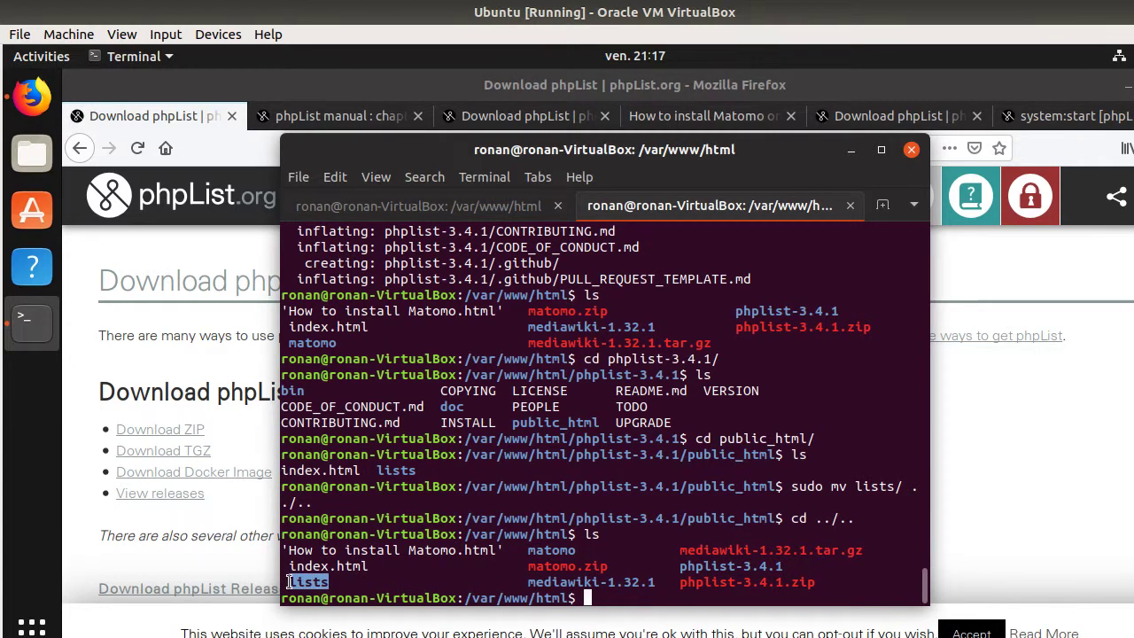
- Bring up the phpList manual's installation chapter in Firefox and scroll down through it
click(218, 381)
click(340, 116)
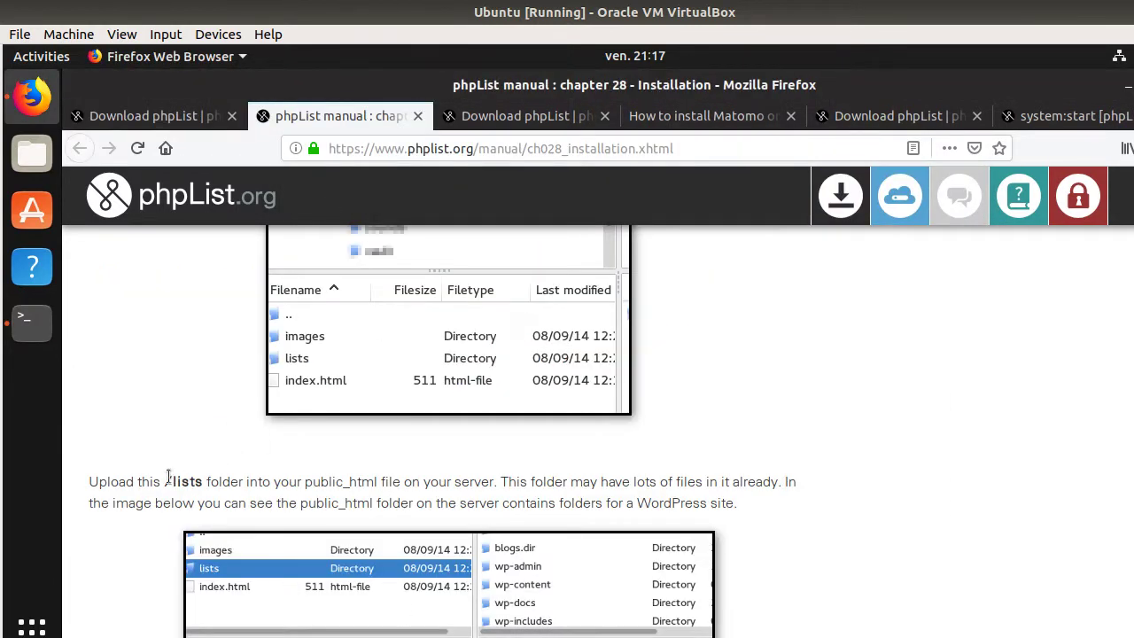
drag(142, 481, 295, 501)
scroll(300, 478, down, 5)
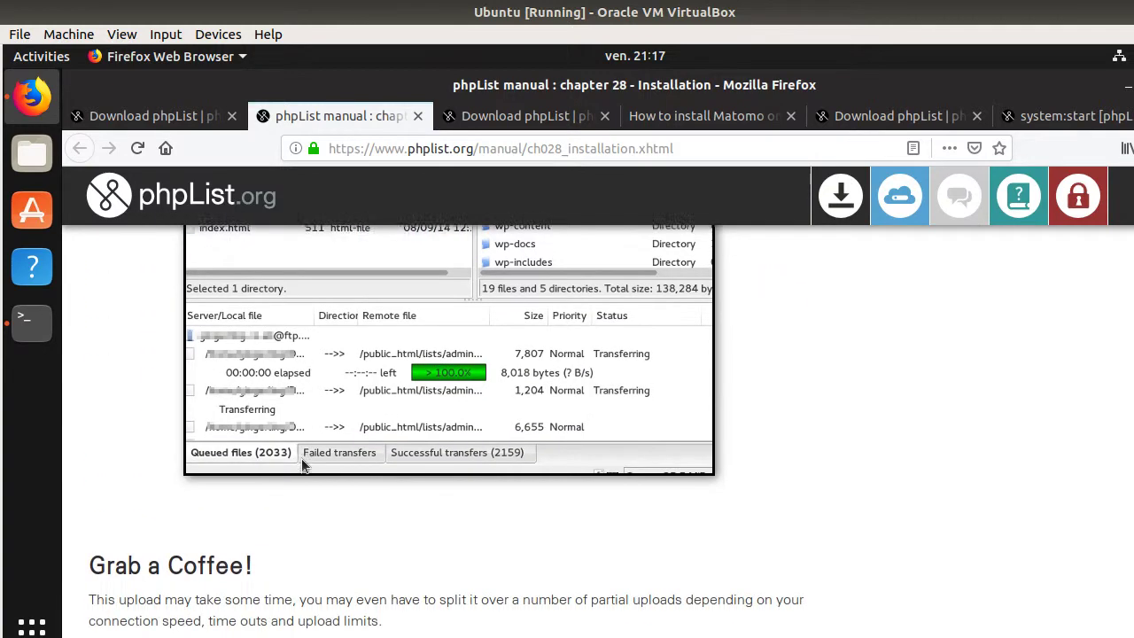
scroll(301, 461, down, 6)
scroll(301, 461, up, 2)
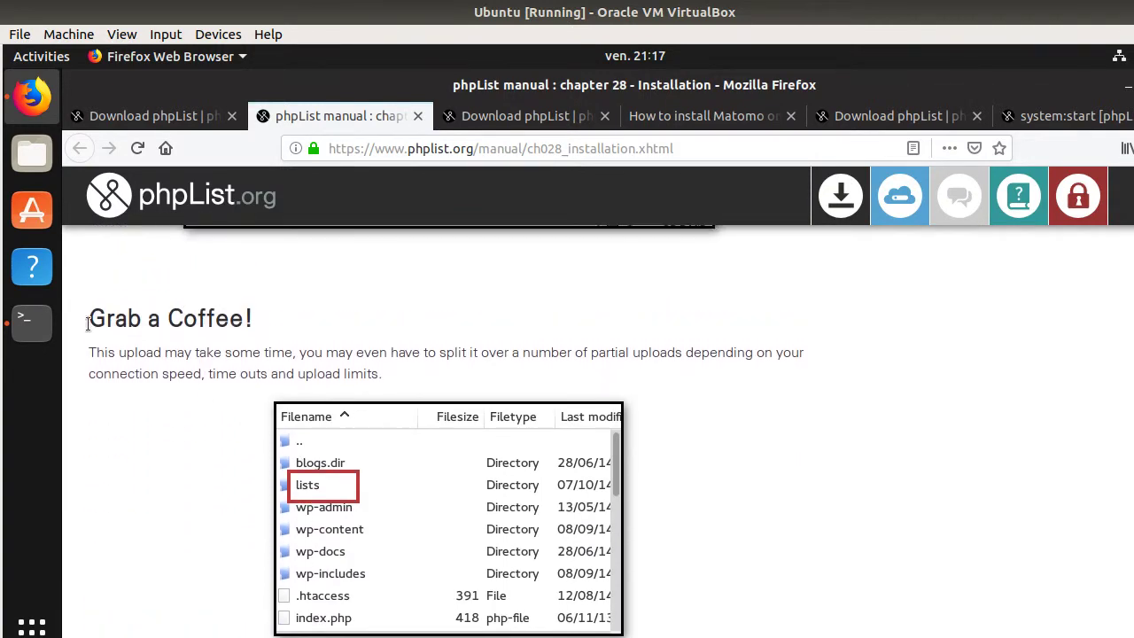
drag(88, 325, 281, 332)
scroll(201, 386, down, 3)
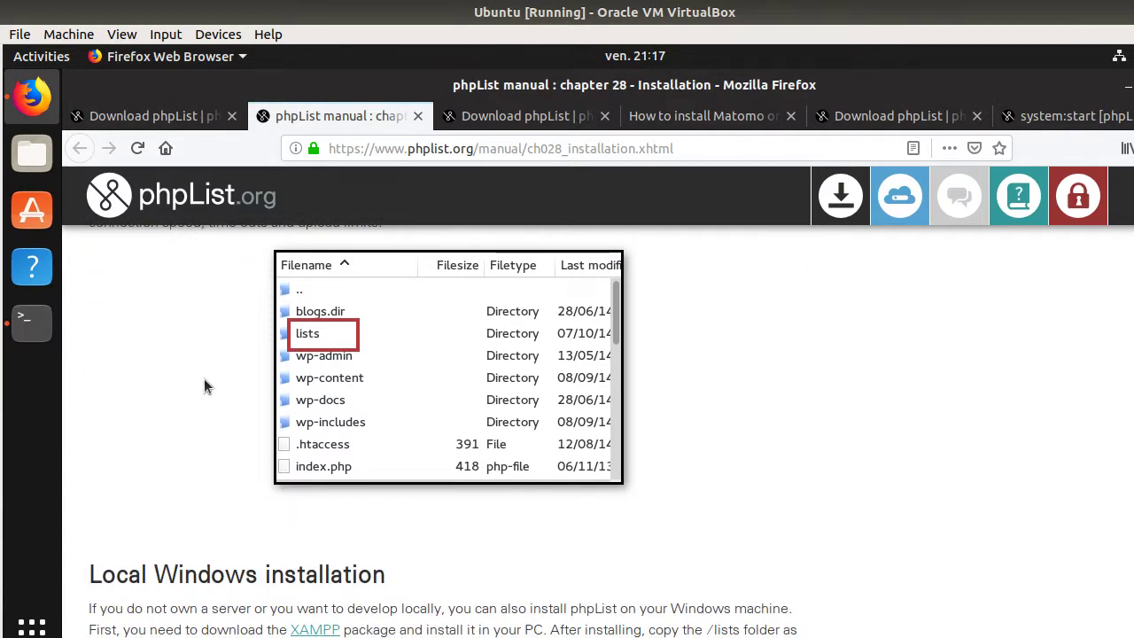
scroll(203, 385, down, 6)
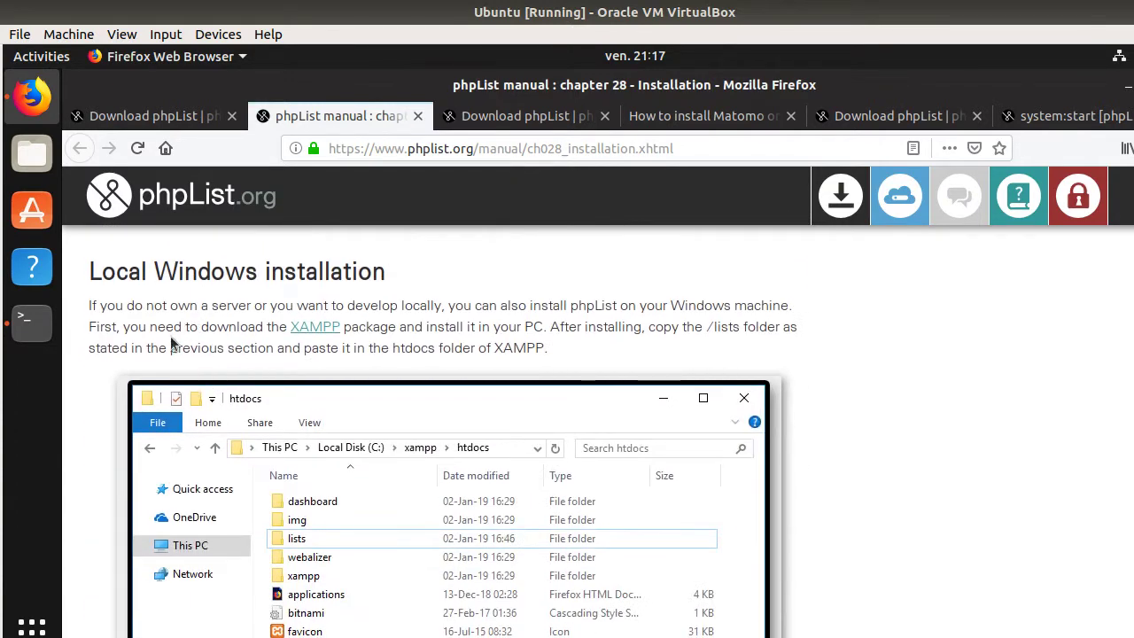
scroll(197, 335, down, 10)
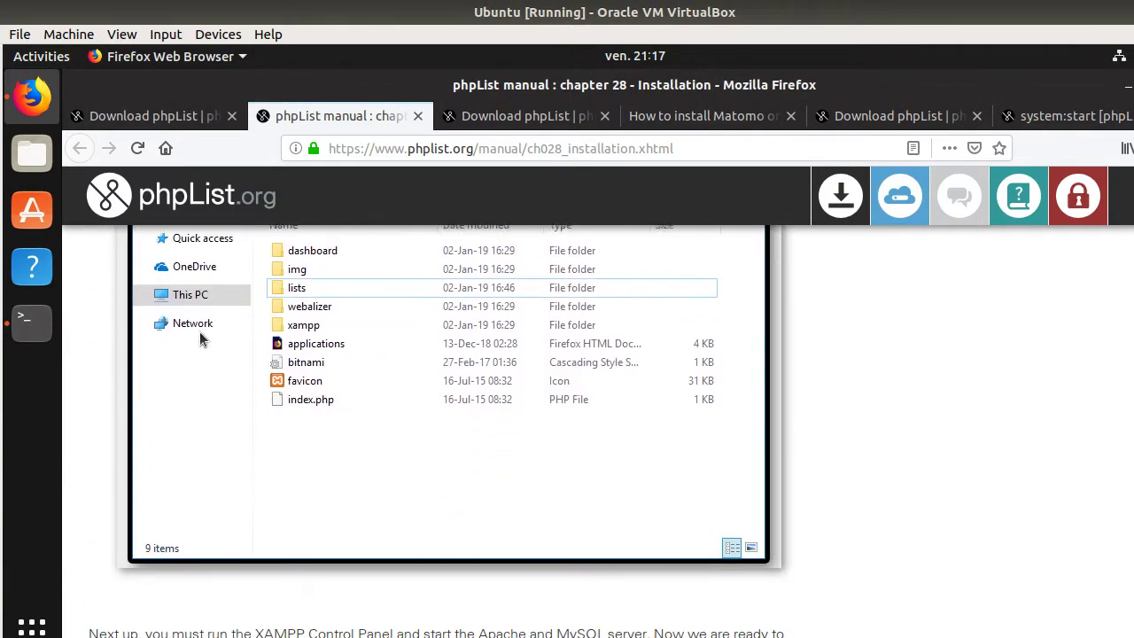
scroll(198, 403, down, 9)
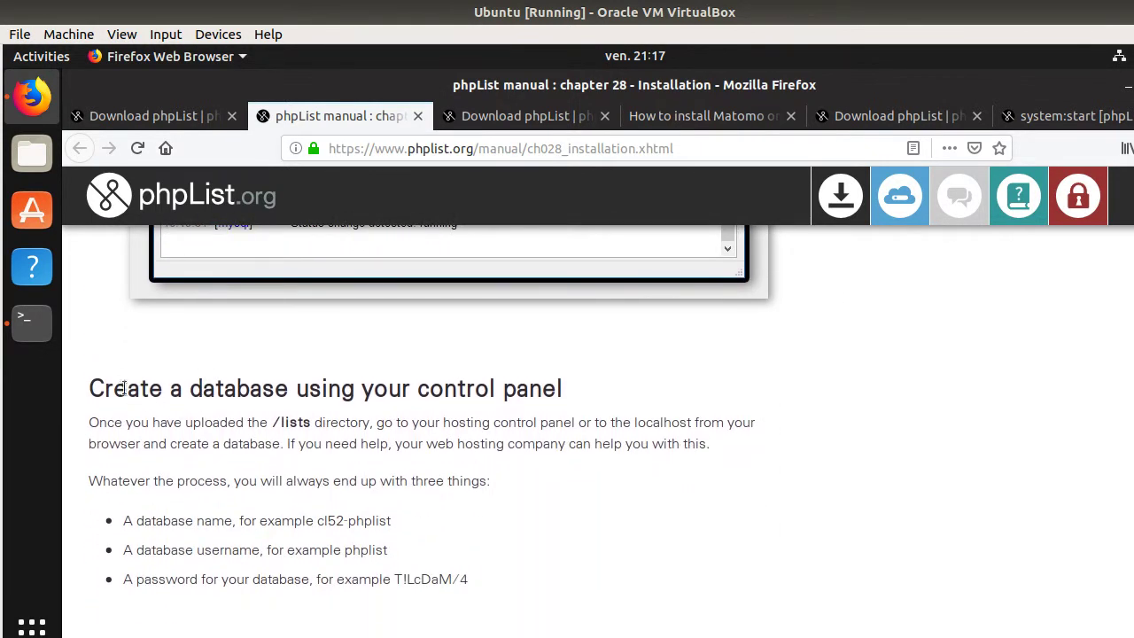
- Highlight the 'Create a database' heading, the /lists upload sentence and the three-things-needed line
drag(92, 387, 570, 390)
scroll(151, 424, down, 1)
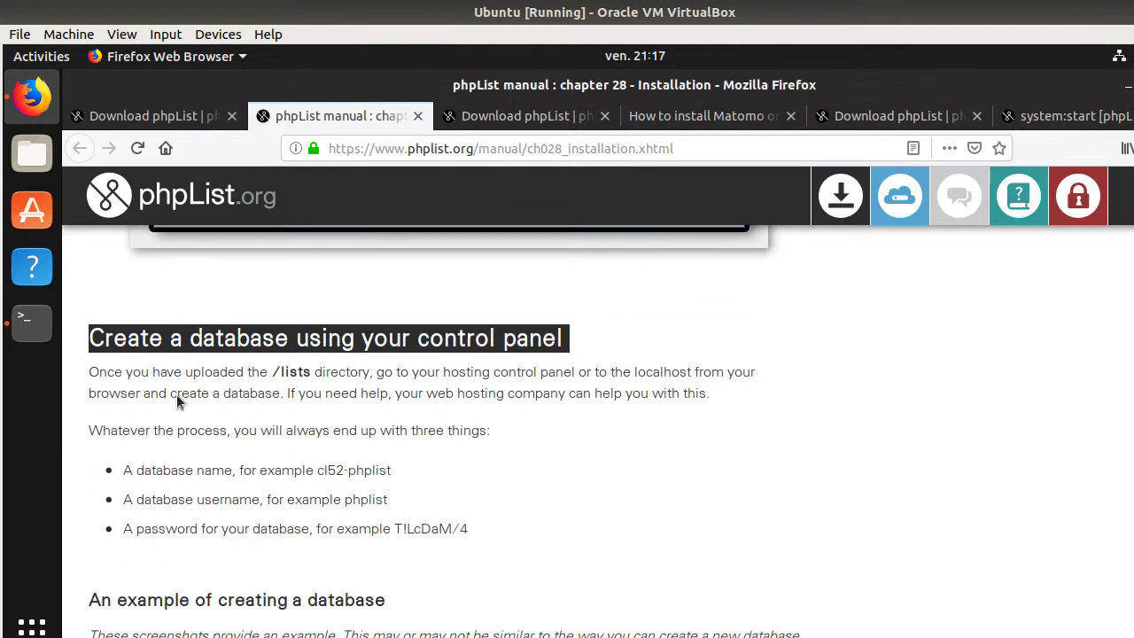
drag(206, 372, 728, 374)
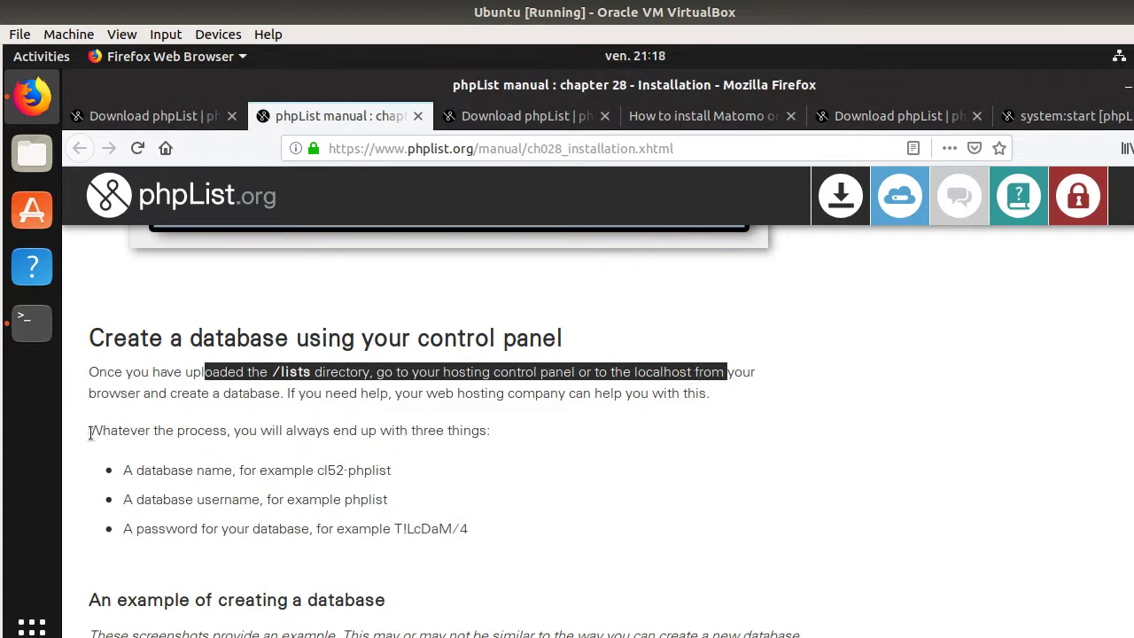
drag(89, 431, 446, 445)
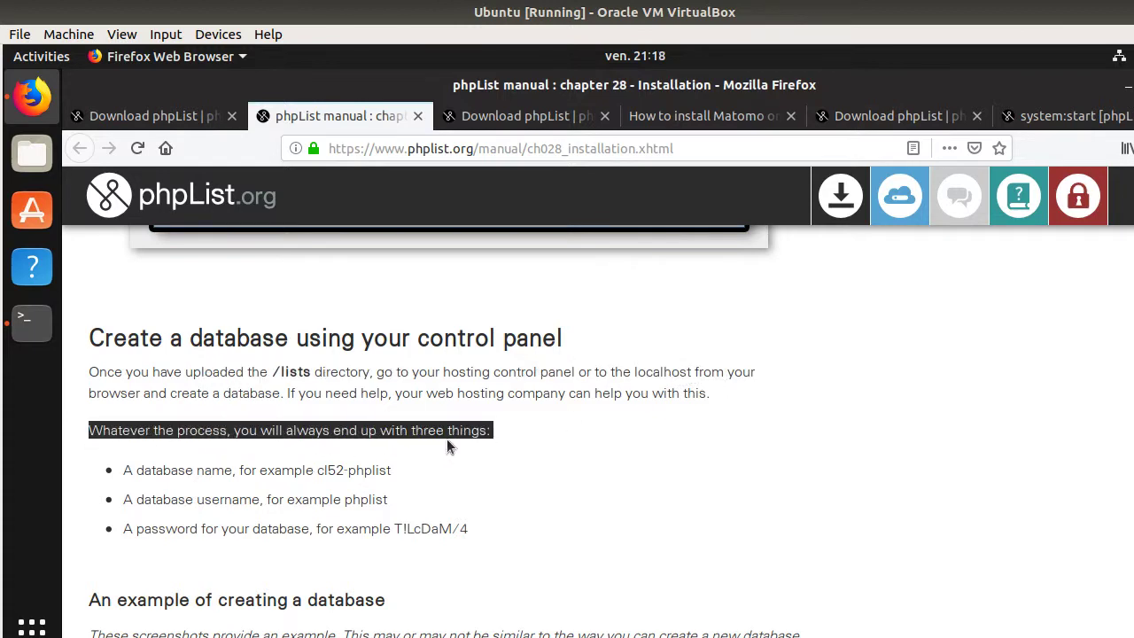
- Clear the terminal, start the MySQL monitor with sudo mysql, and recall the earlier CREATE DATABASE command
click(32, 317)
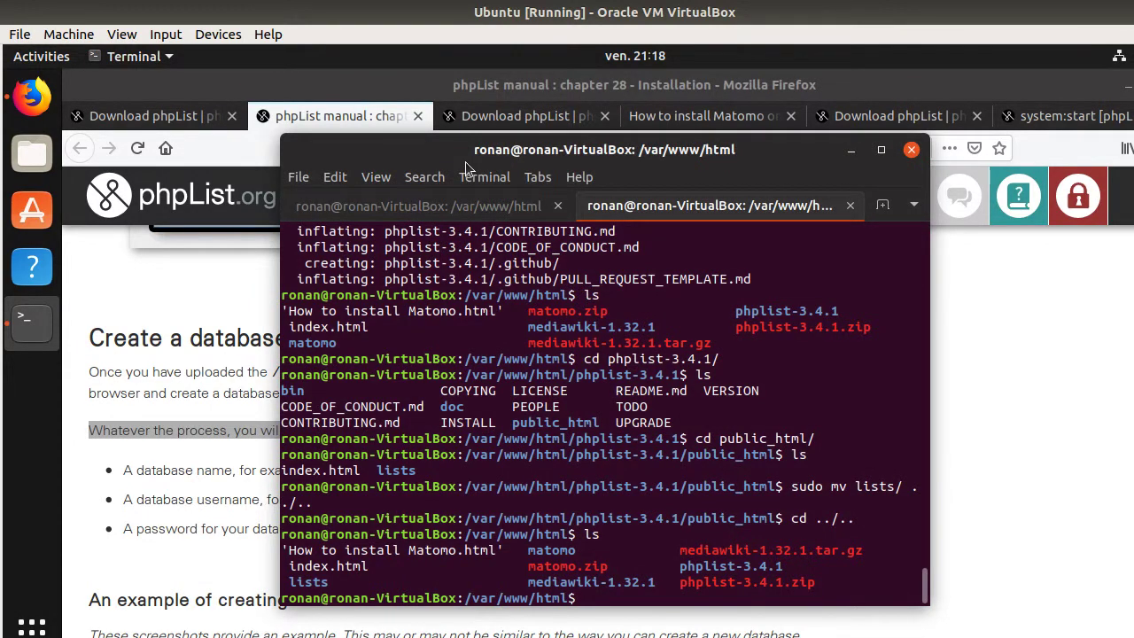
key(ctrl+l)
drag(484, 147, 747, 130)
text(sudo mysql)
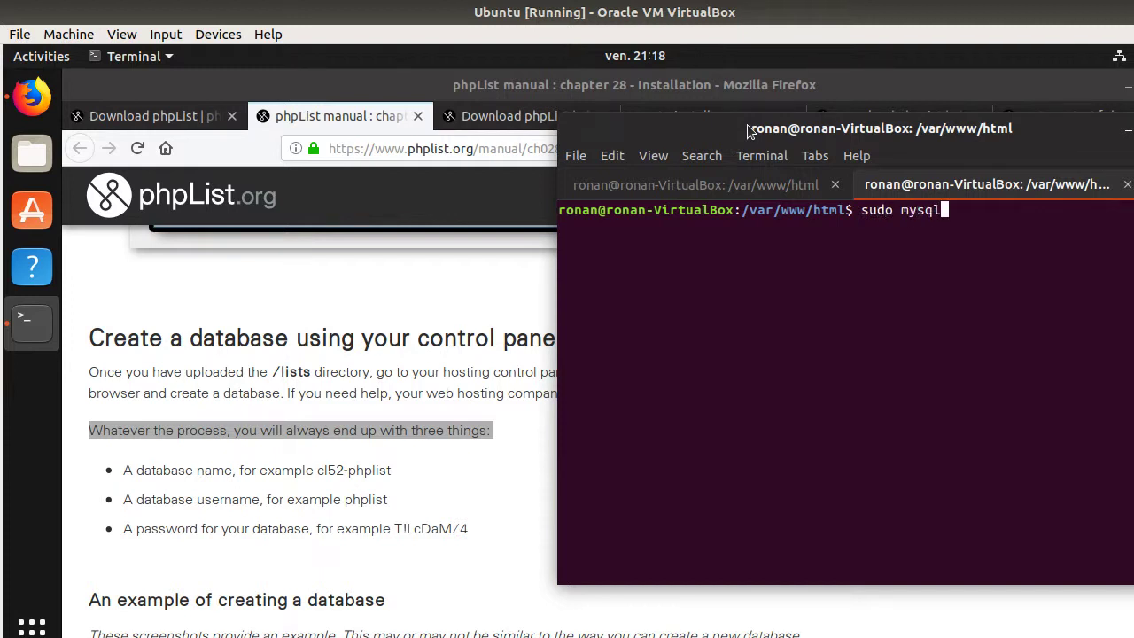
key(Return)
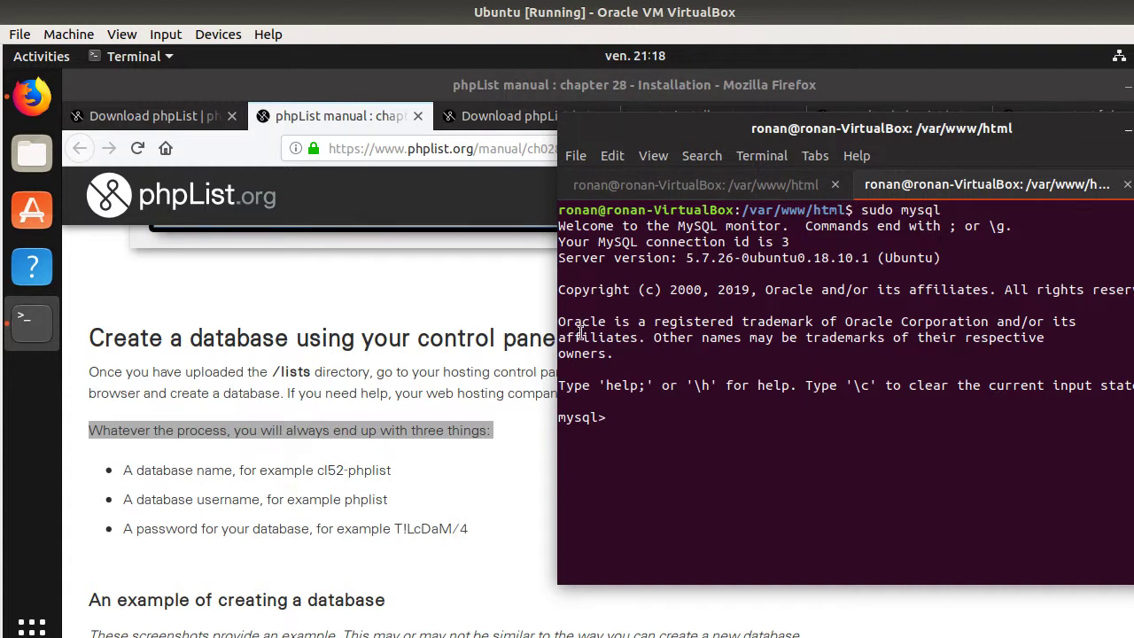
text(exit)
key(Up)
key(Down)
key(Up)
key(Up)
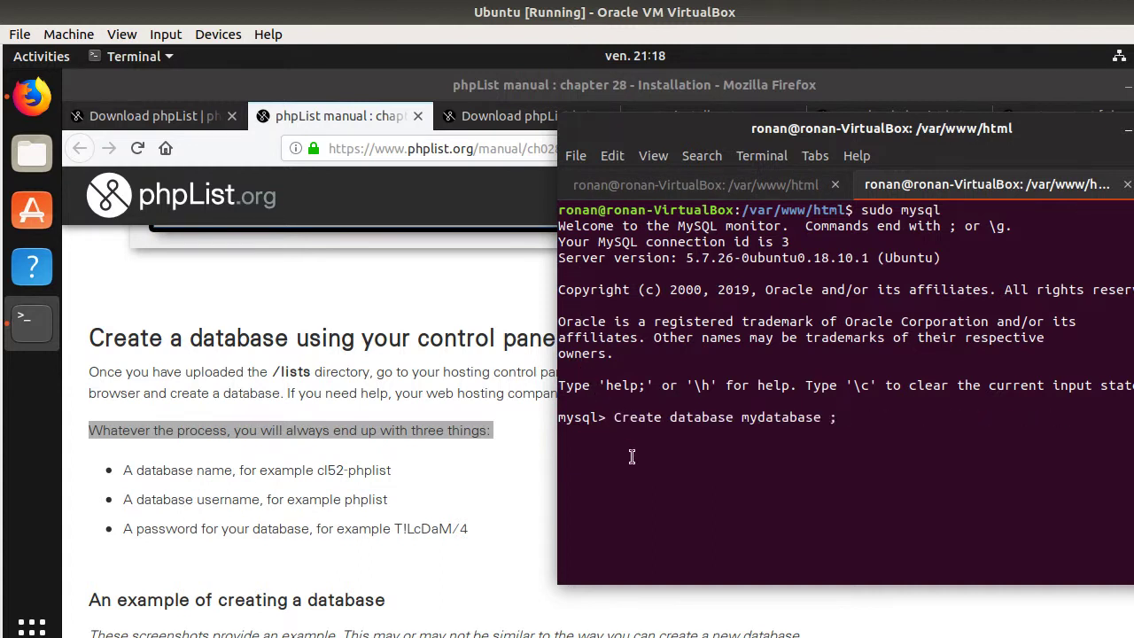
- Copy the manual's example name cl52-phplist into the CREATE DATABASE command and run it
click(319, 468)
drag(317, 470, 395, 476)
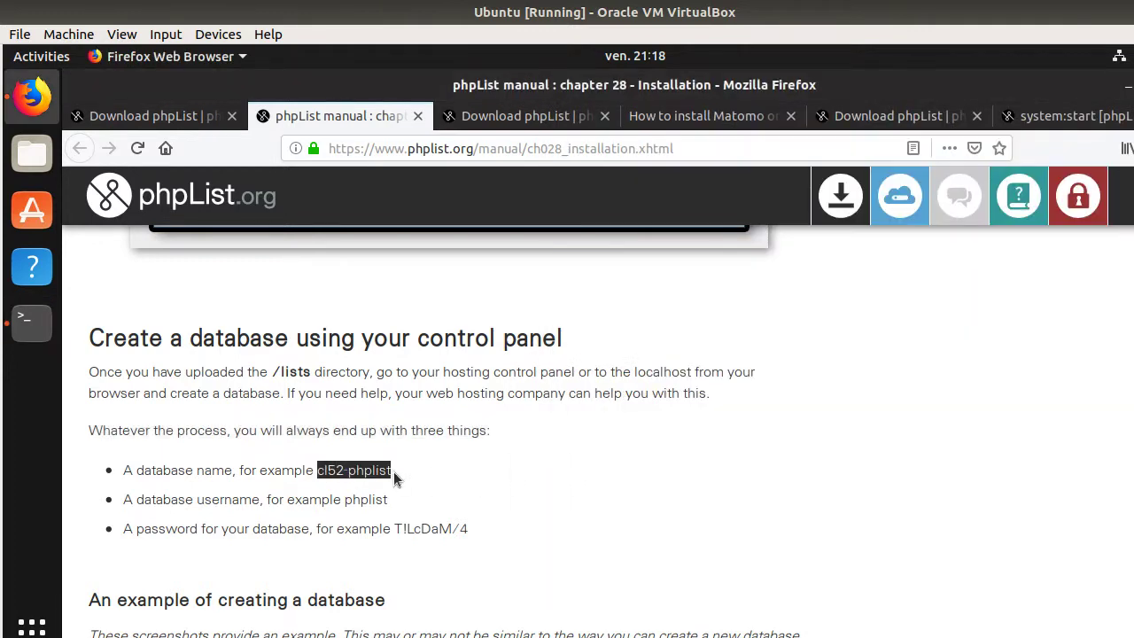
click(32, 319)
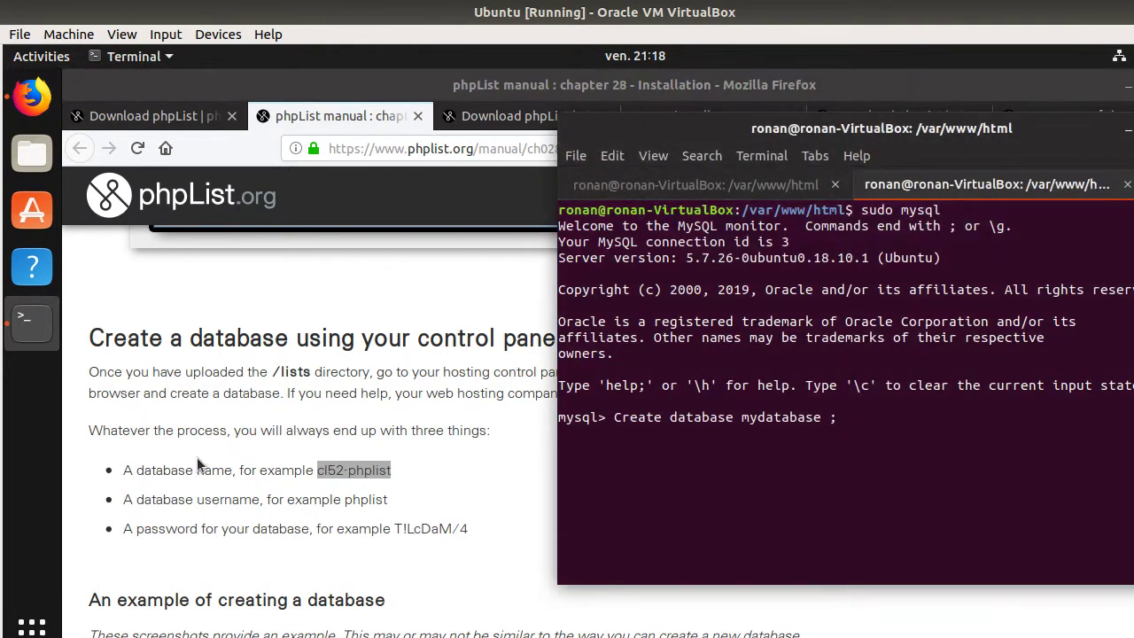
key(Left)
key(BackSpace)
key(BackSpace)
key(BackSpace)
key(BackSpace)
key(BackSpace)
key(BackSpace)
key(BackSpace)
key(BackSpace)
key(BackSpace)
key(BackSpace)
key(BackSpace)
text(cl52-phplist)
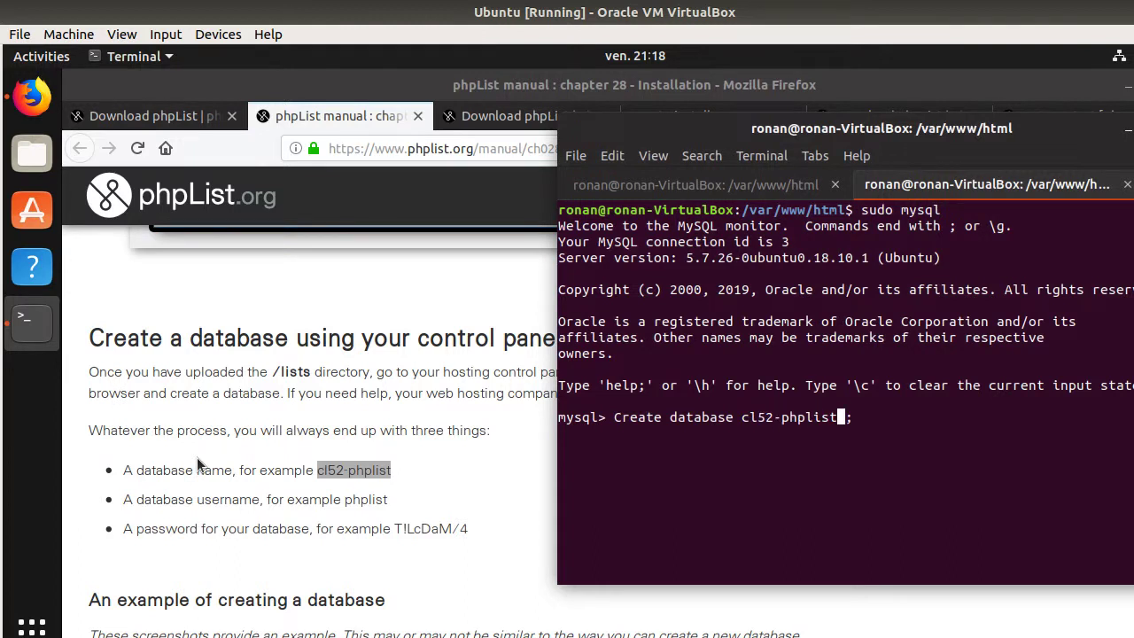
key(Return)
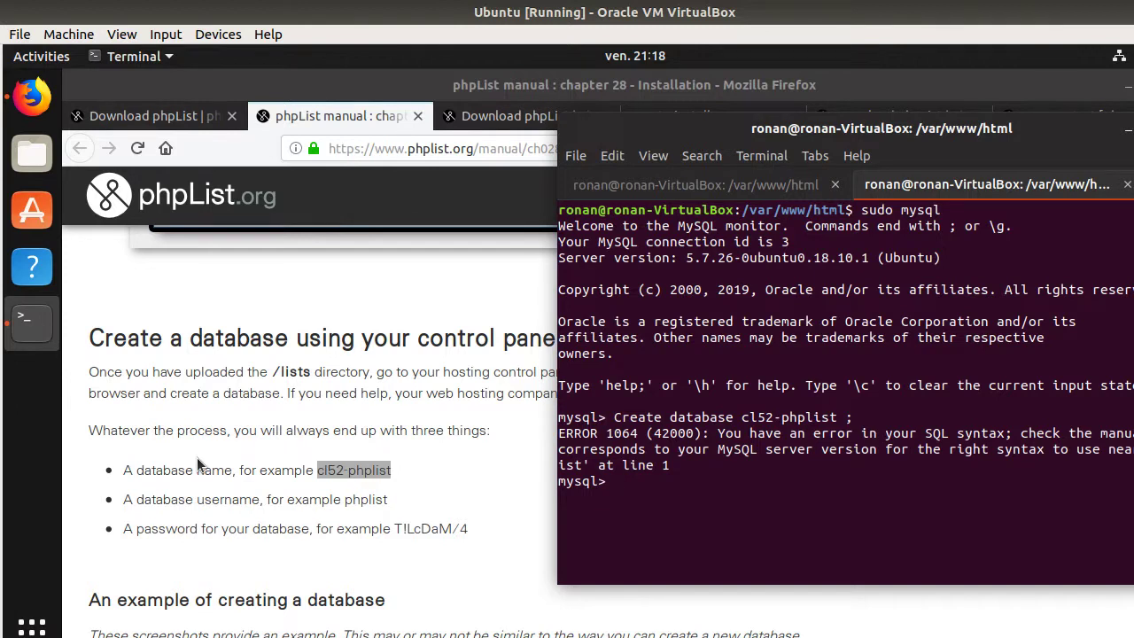
- Retry the failing CREATE DATABASE command, fixing its terminator and duplicated text
key(Up)
key(BackSpace)
key(BackSpace)
key(Return)
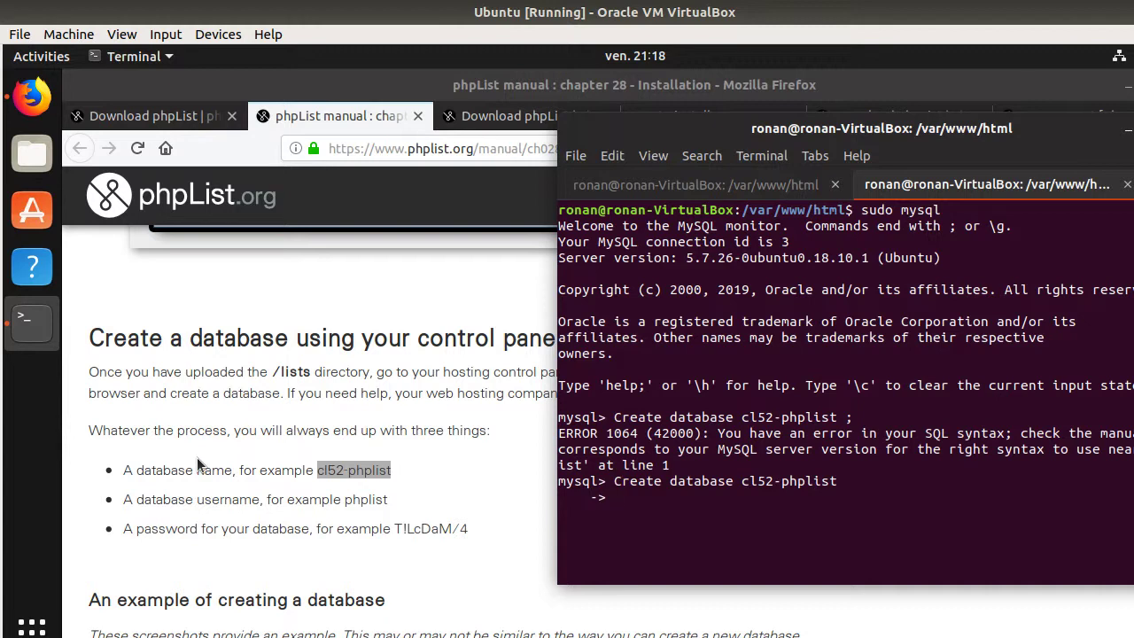
key(Up)
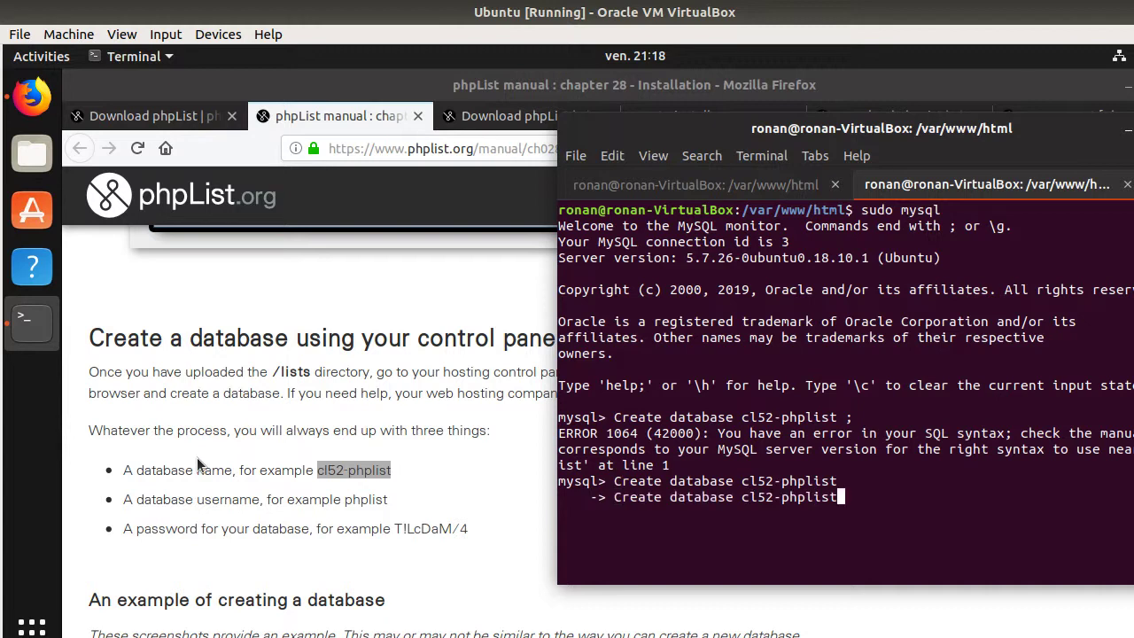
key(Return)
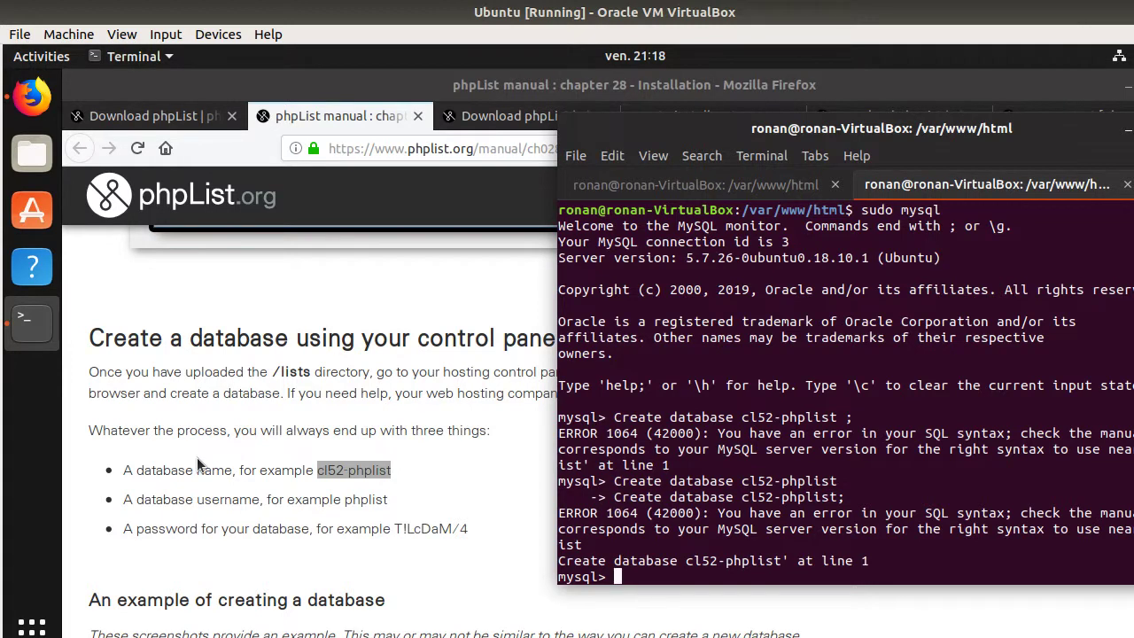
key(Up)
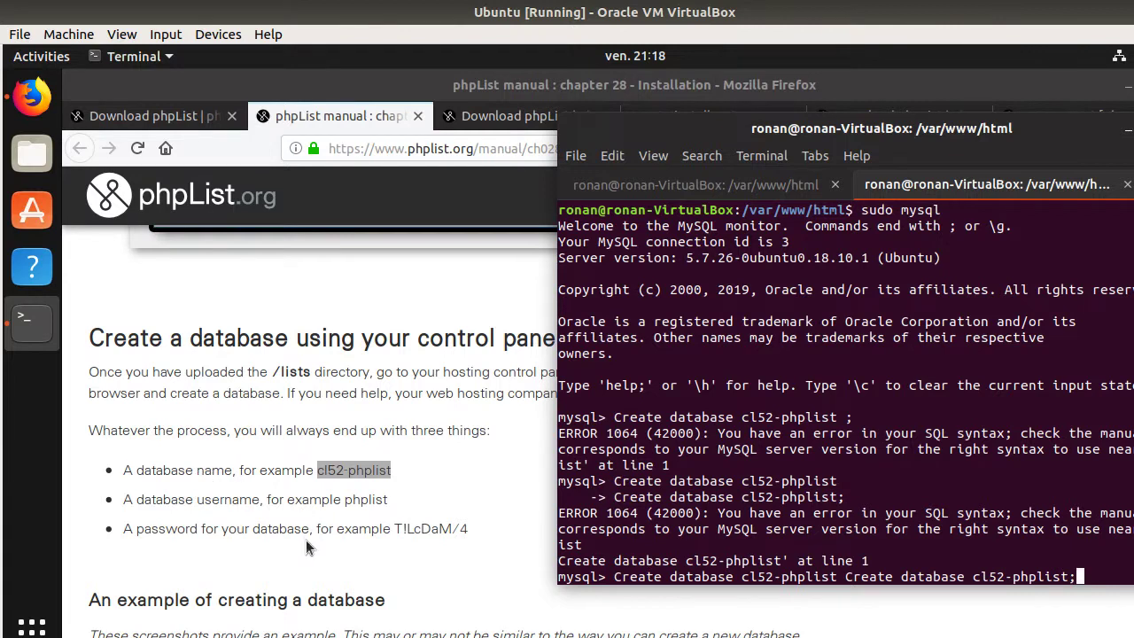
key(BackSpace)
key(BackSpace)
key(BackSpace)
key(BackSpace)
key(BackSpace)
key(BackSpace)
key(BackSpace)
key(BackSpace)
key(BackSpace)
key(BackSpace)
key(BackSpace)
key(BackSpace)
key(BackSpace)
key(BackSpace)
key(BackSpace)
key(BackSpace)
key(BackSpace)
key(BackSpace)
key(BackSpace)
key(BackSpace)
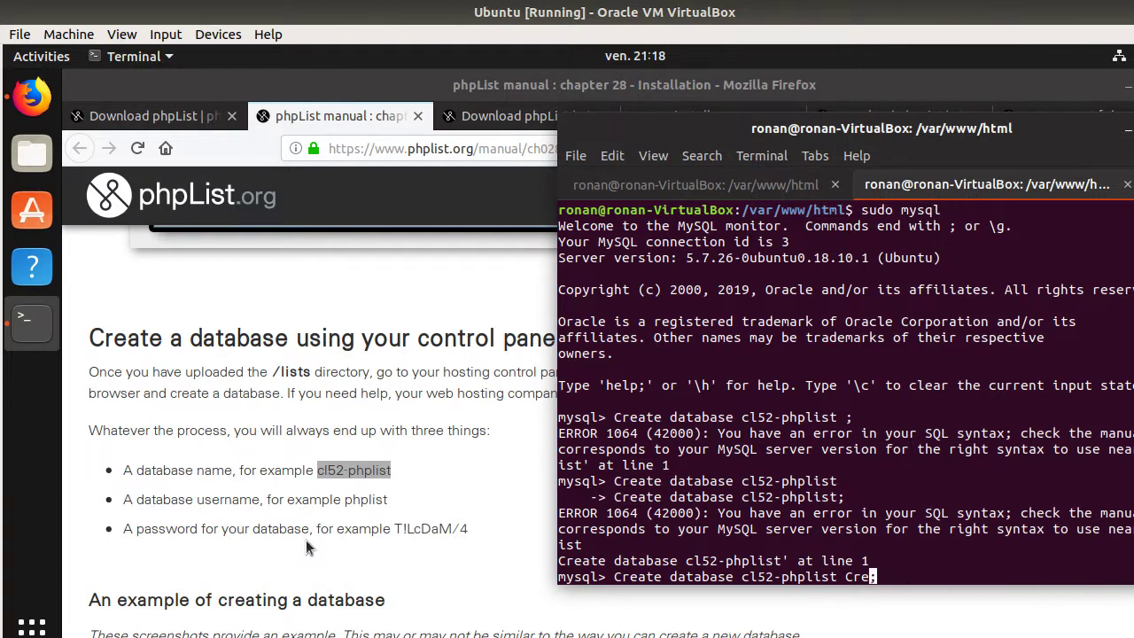
key(Return)
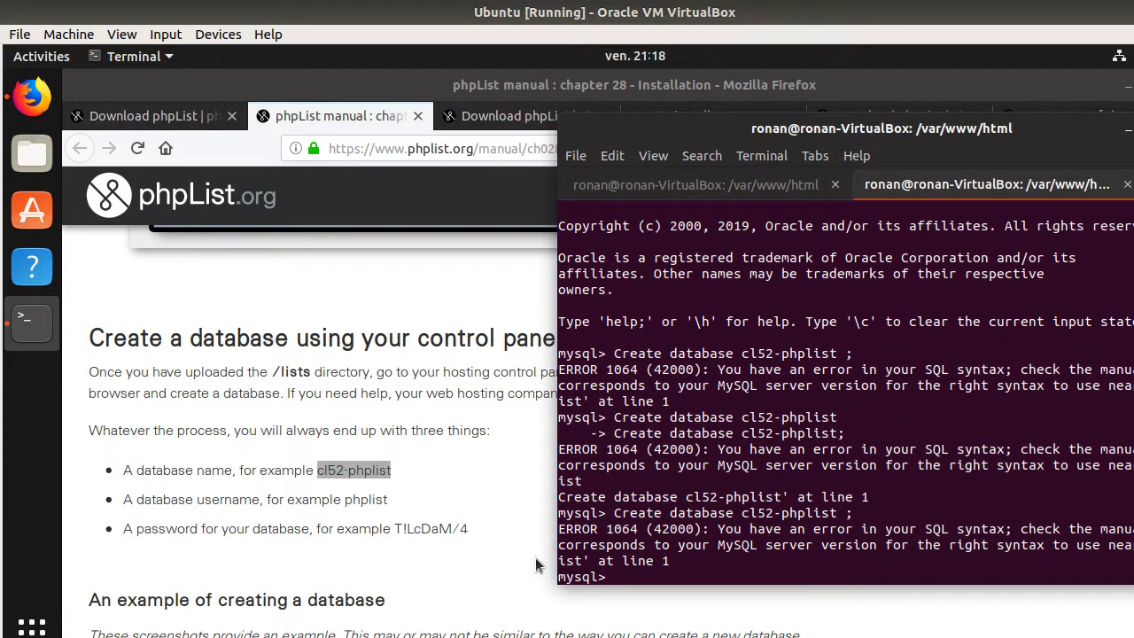
- Remove the hyphen from the name and create the database cl52phplist
key(Up)
key(Left)
key(Left)
key(Left)
key(Left)
key(Left)
key(Left)
key(Left)
key(Left)
key(Left)
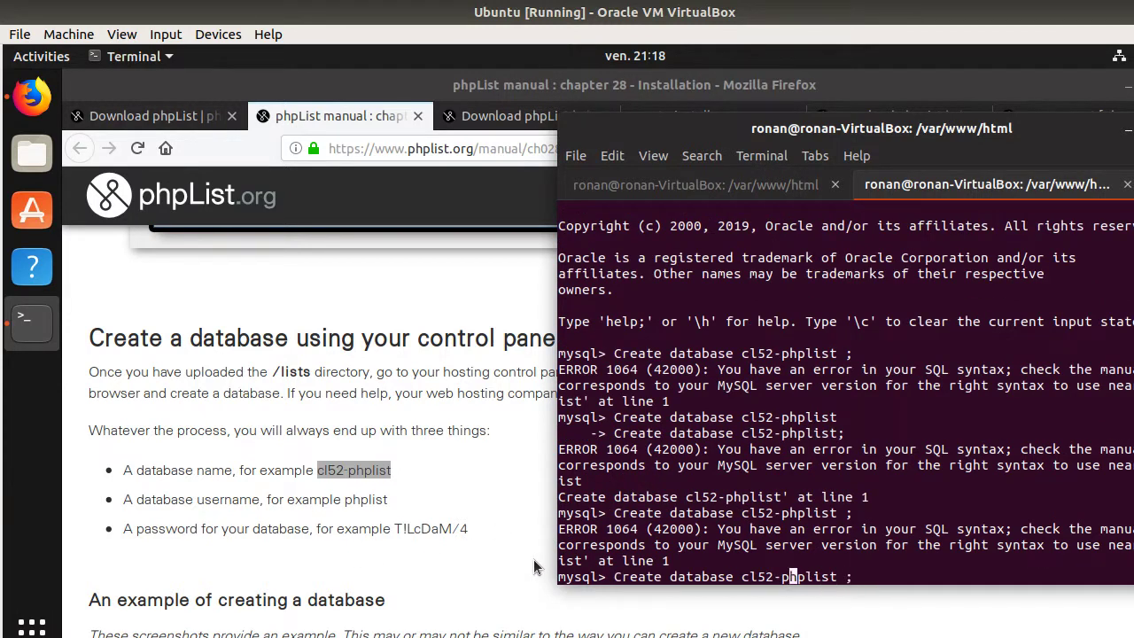
key(BackSpace)
key(Return)
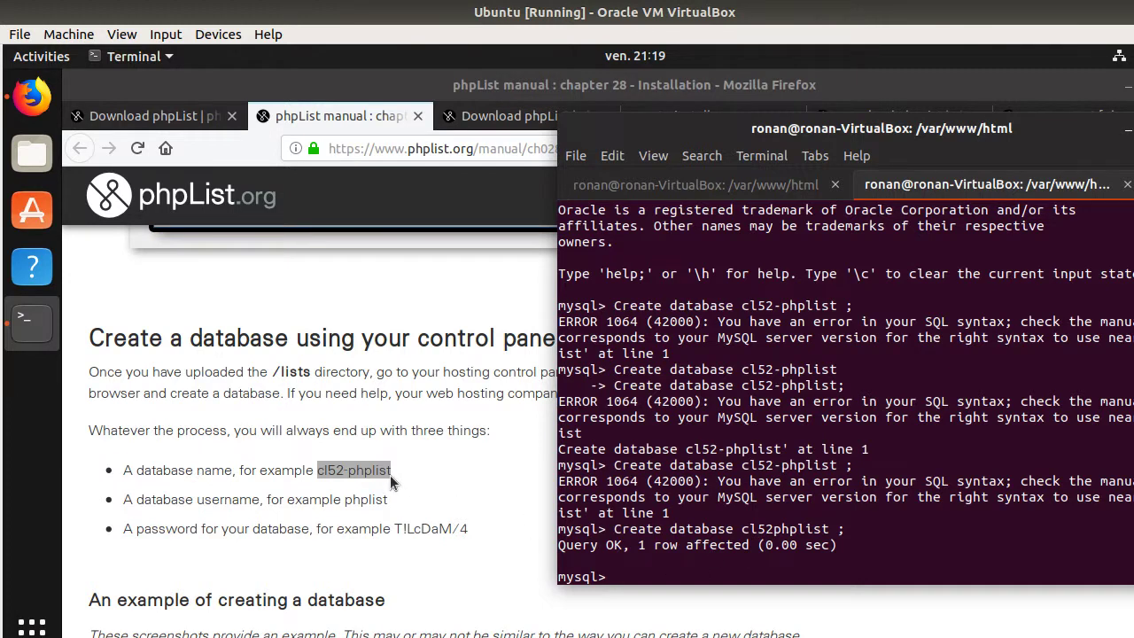
- Look up the manual's example username phplist and its database password line
click(339, 467)
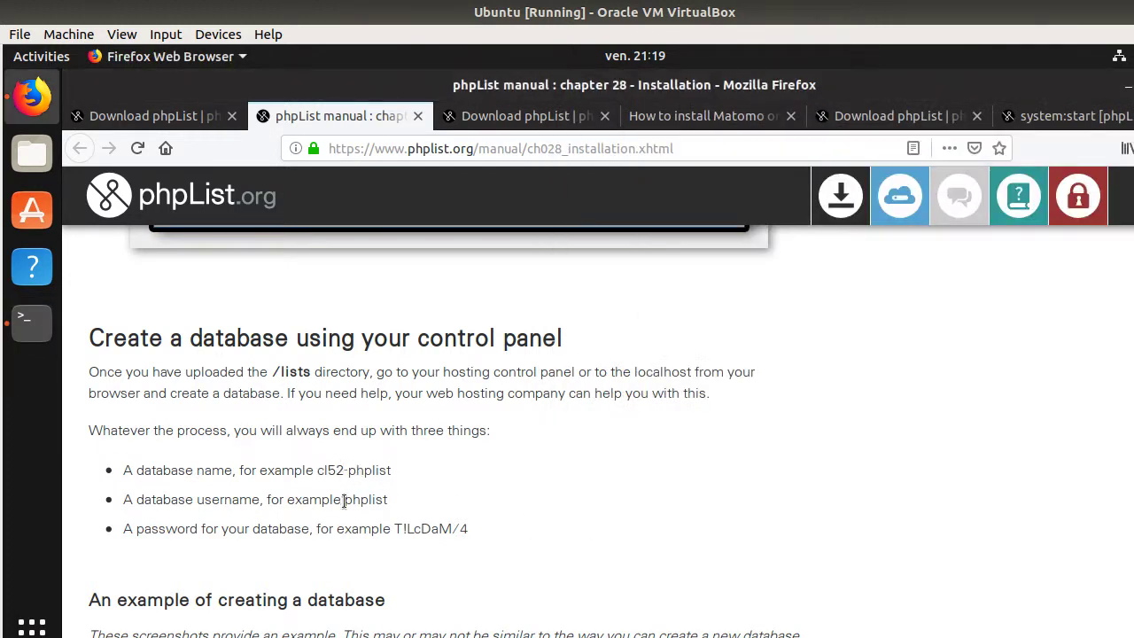
drag(346, 501, 392, 501)
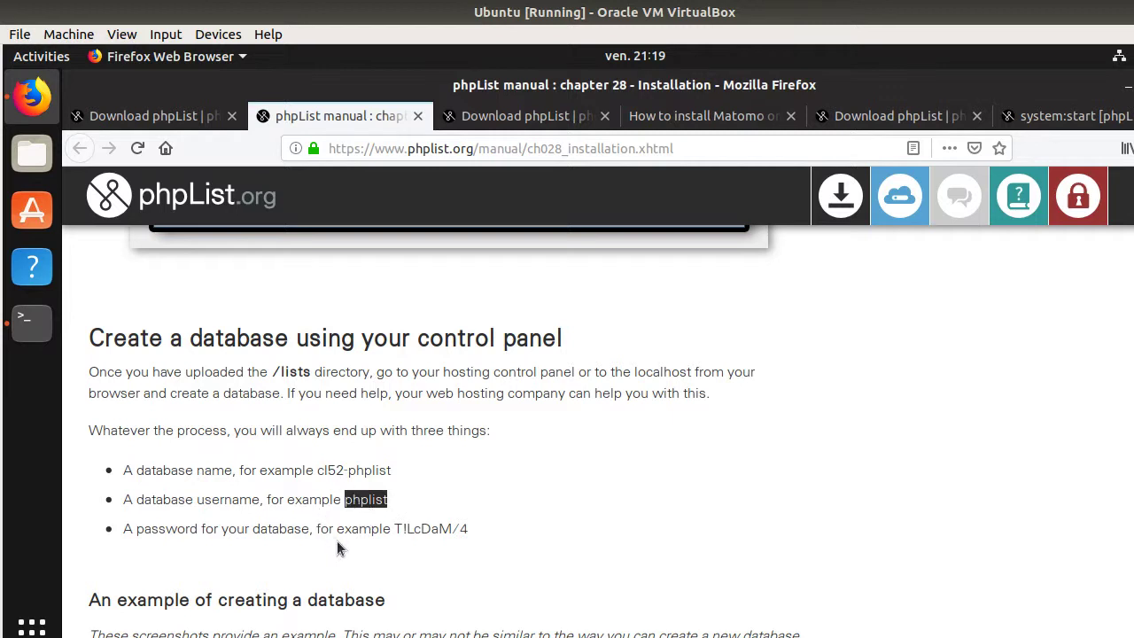
drag(218, 529, 382, 542)
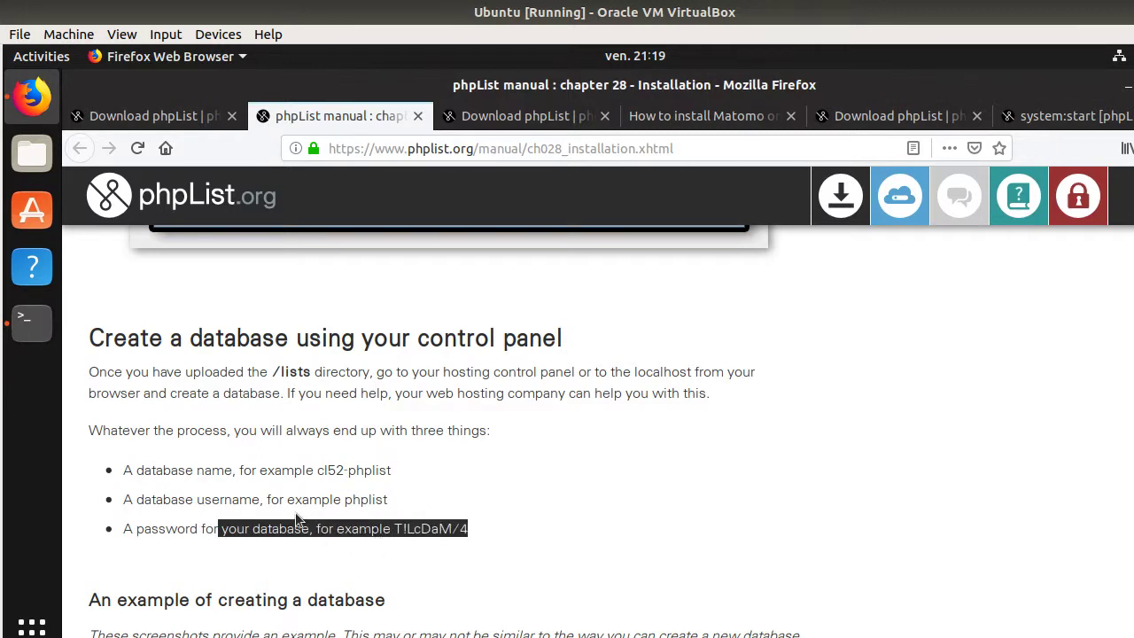
- Recall the earlier GRANT ALL PRIVILEGES command, replace my_wiki with cl52phplist, and run it
click(40, 324)
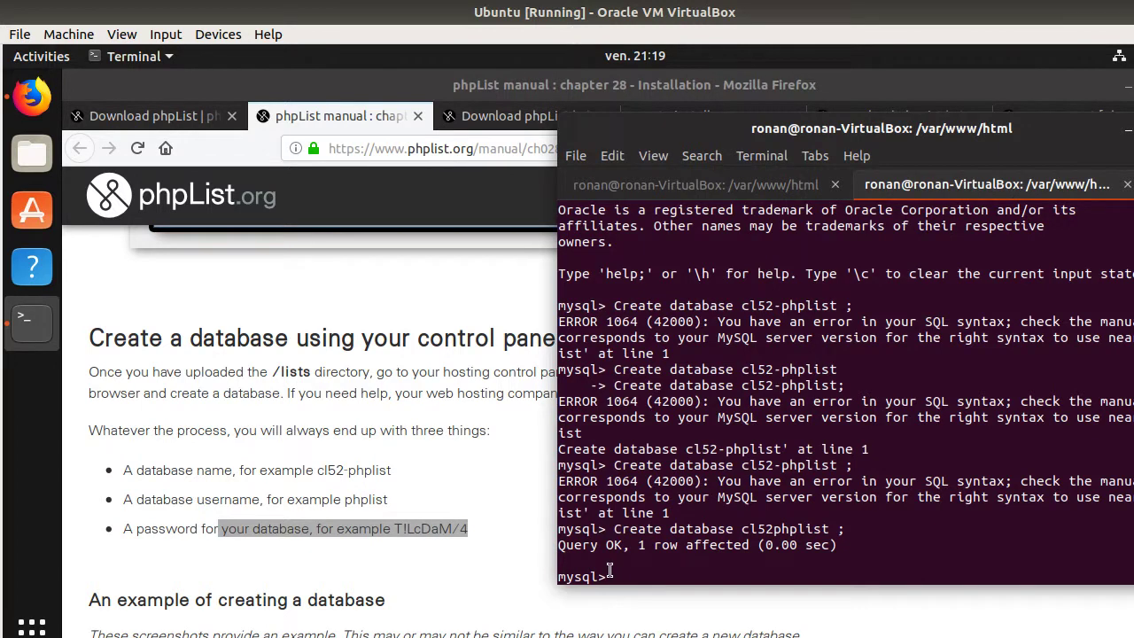
key(Up)
key(Up)
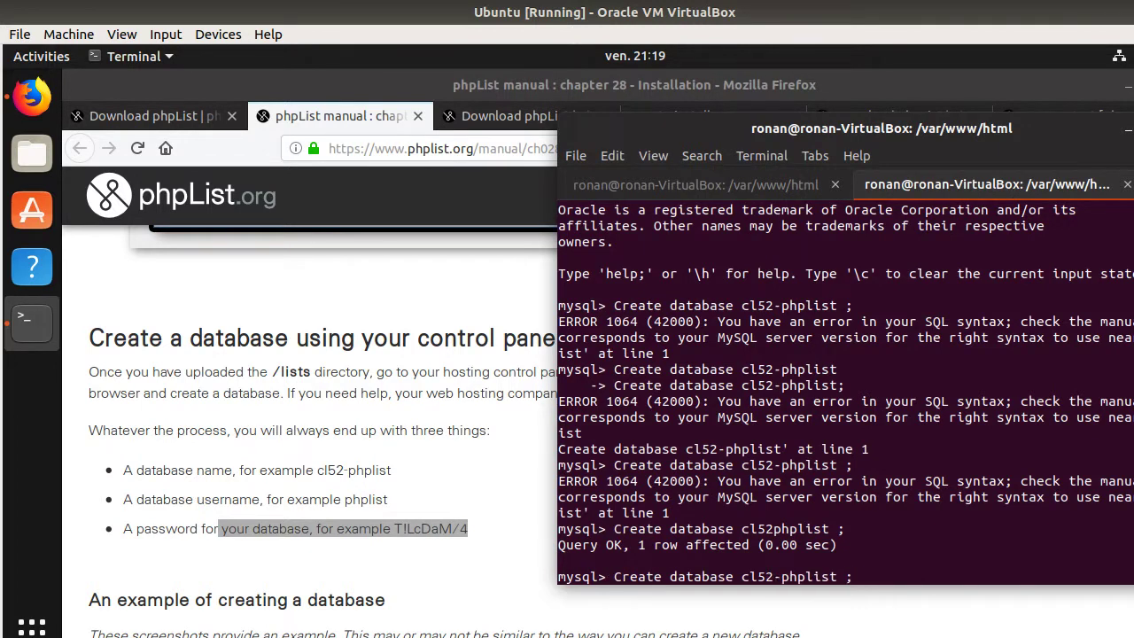
key(Up)
key(Up)
key(Up)
key(Up)
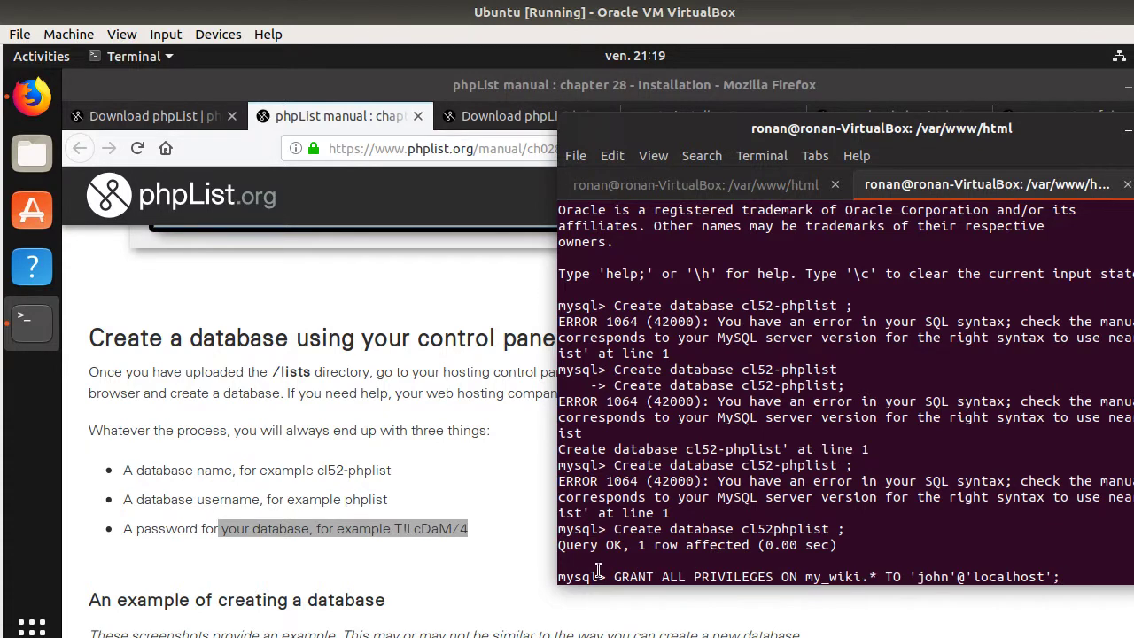
key(Left)
key(Left)
key(Left)
key(Left)
key(Left)
key(Left)
key(Left)
key(Left)
key(Left)
key(Left)
key(Left)
key(Left)
key(Left)
key(Left)
key(Left)
key(Left)
key(Left)
key(Left)
key(Left)
key(Left)
key(Left)
key(Left)
key(Left)
key(Left)
key(Delete)
key(Delete)
key(Delete)
key(Delete)
key(Delete)
key(Delete)
key(Delete)
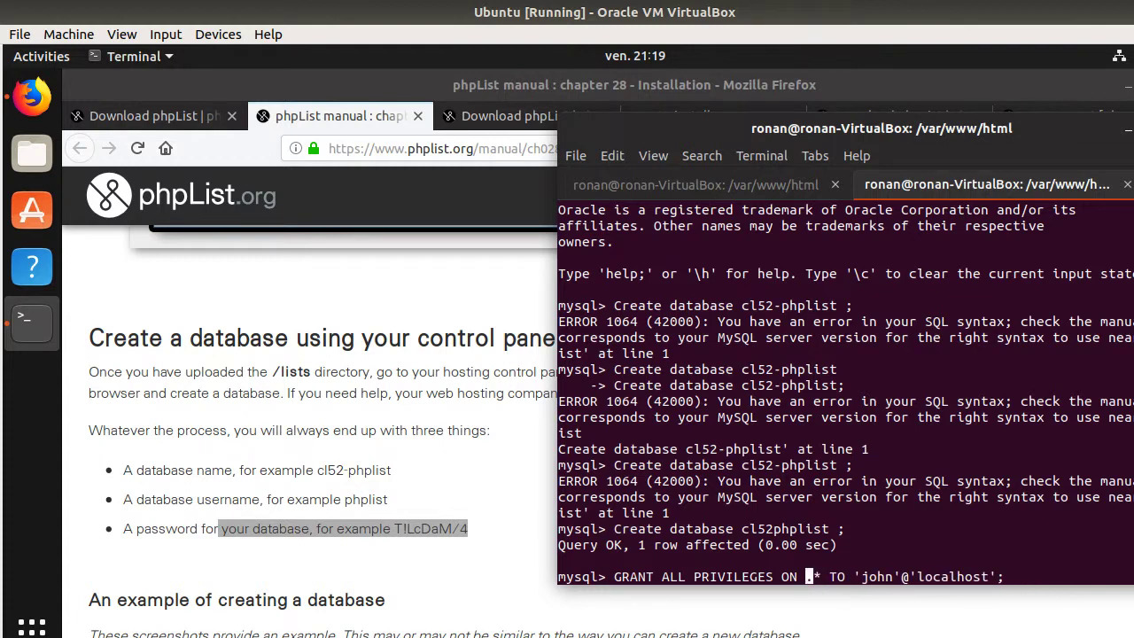
text(cl)
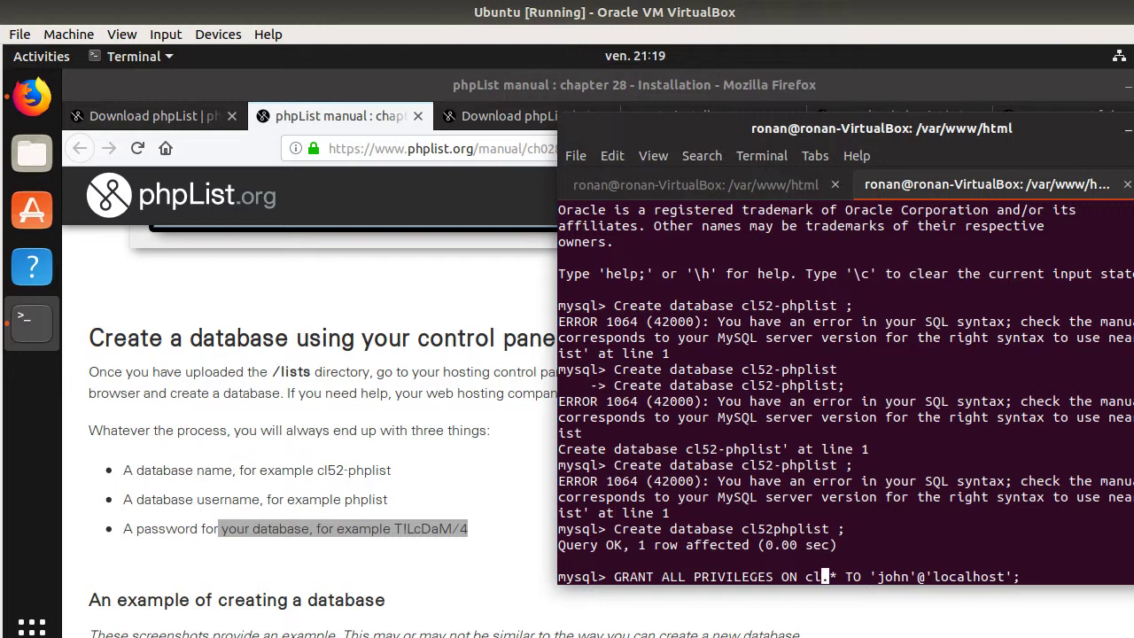
text(52)
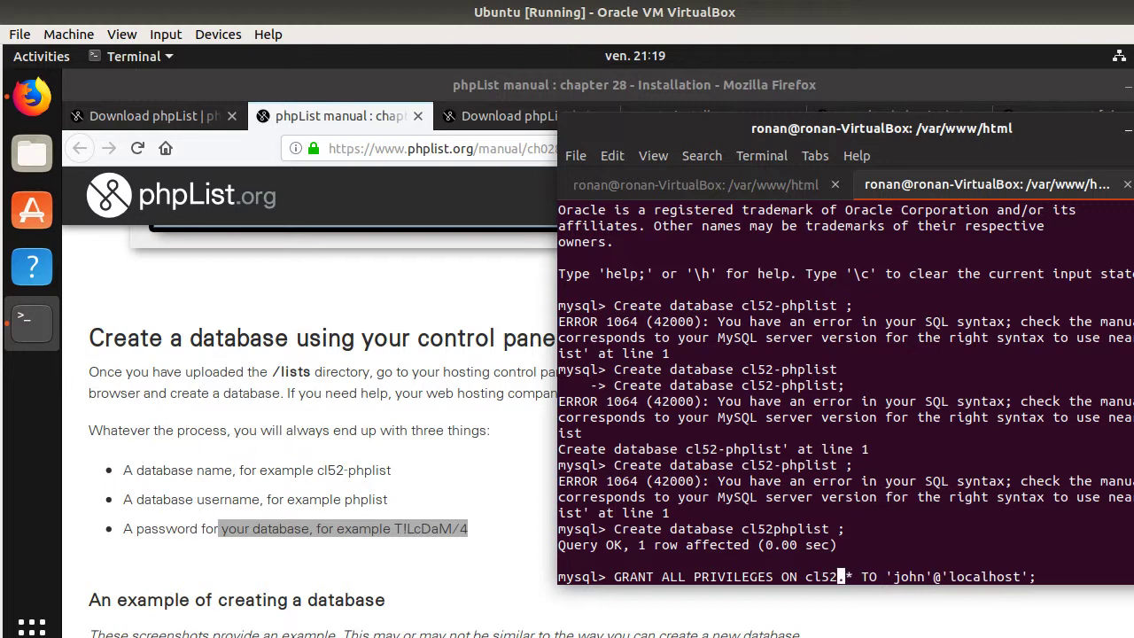
text(phplist)
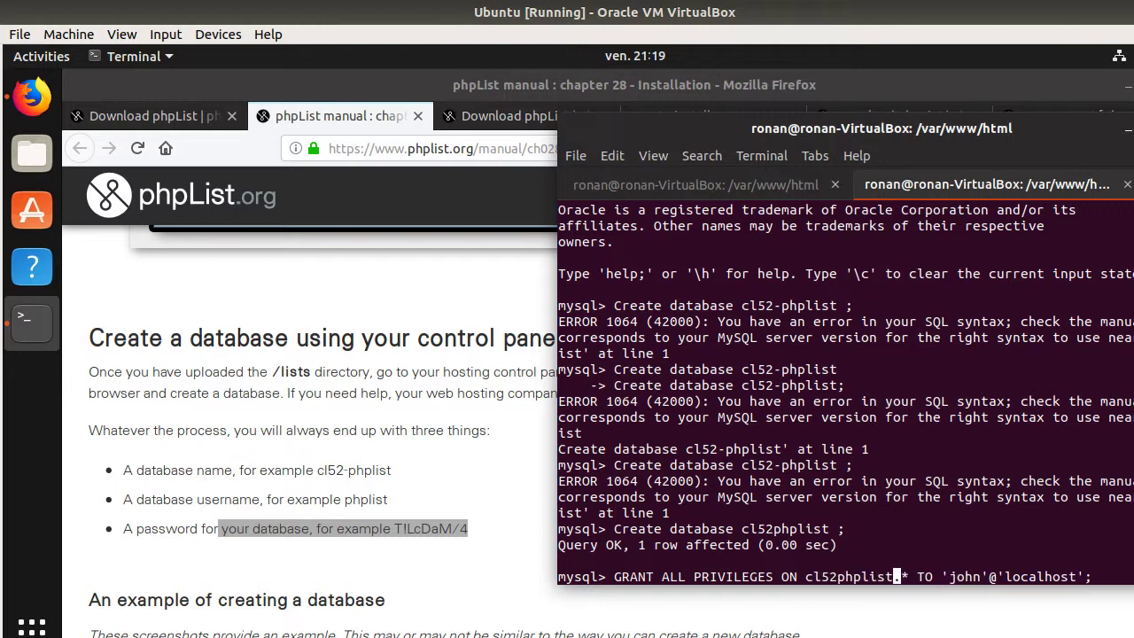
key(Return)
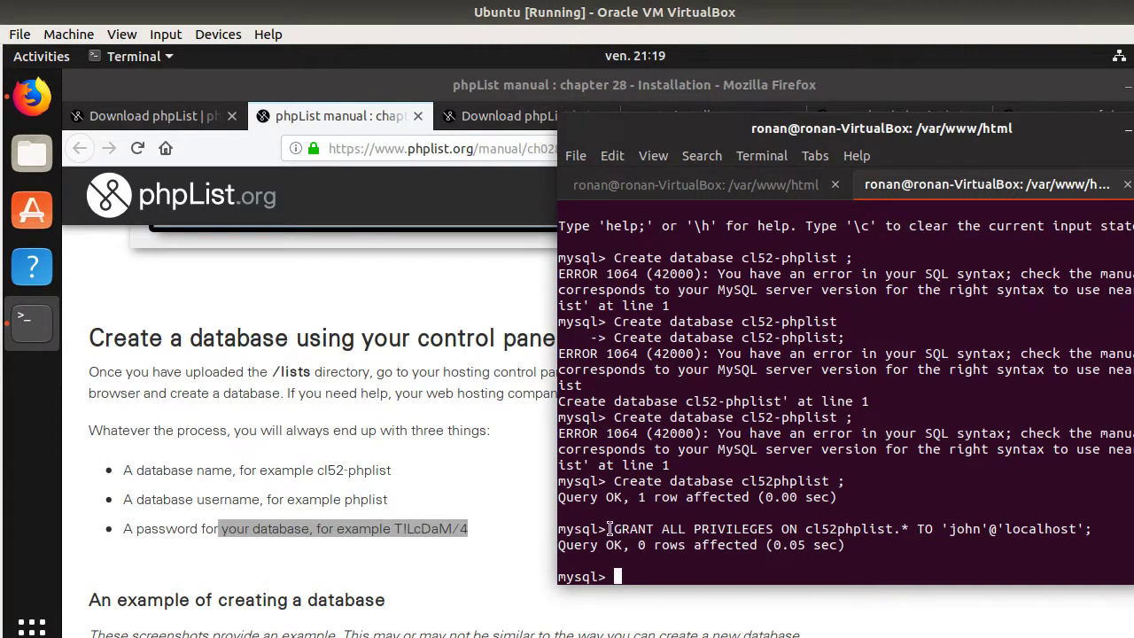
- Highlight the grant command's privileges clause and database user name in the terminal
drag(615, 529, 964, 529)
drag(944, 529, 980, 529)
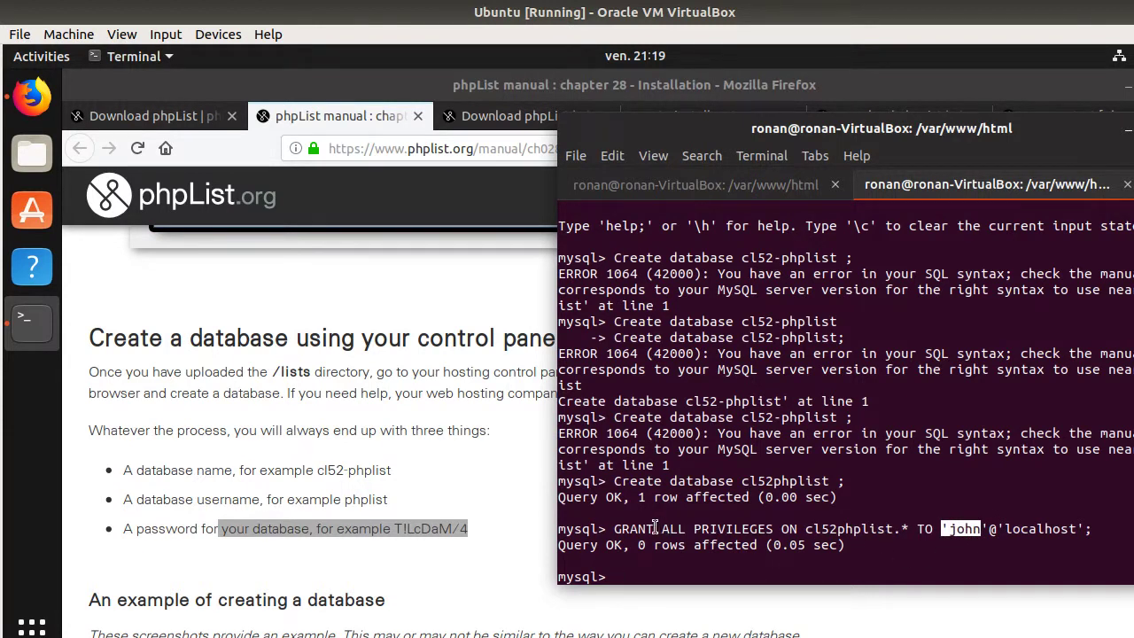
drag(638, 529, 897, 529)
click(809, 534)
- Scroll the phpList manual down to the config.php editing section
click(344, 577)
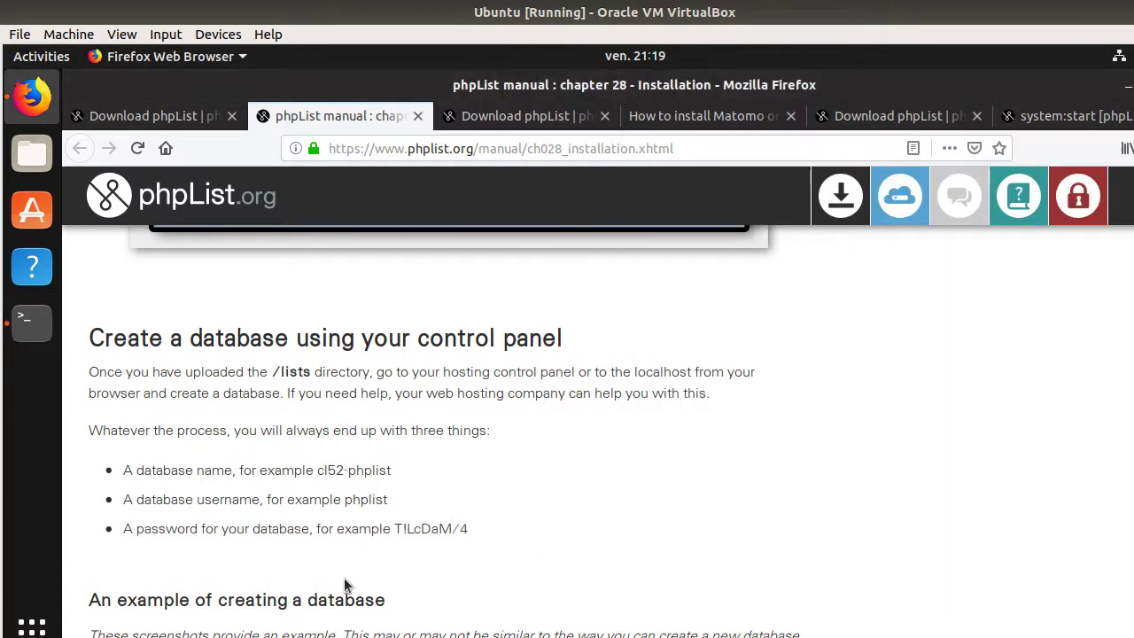
scroll(328, 559, down, 3)
scroll(171, 410, down, 2)
scroll(173, 412, down, 7)
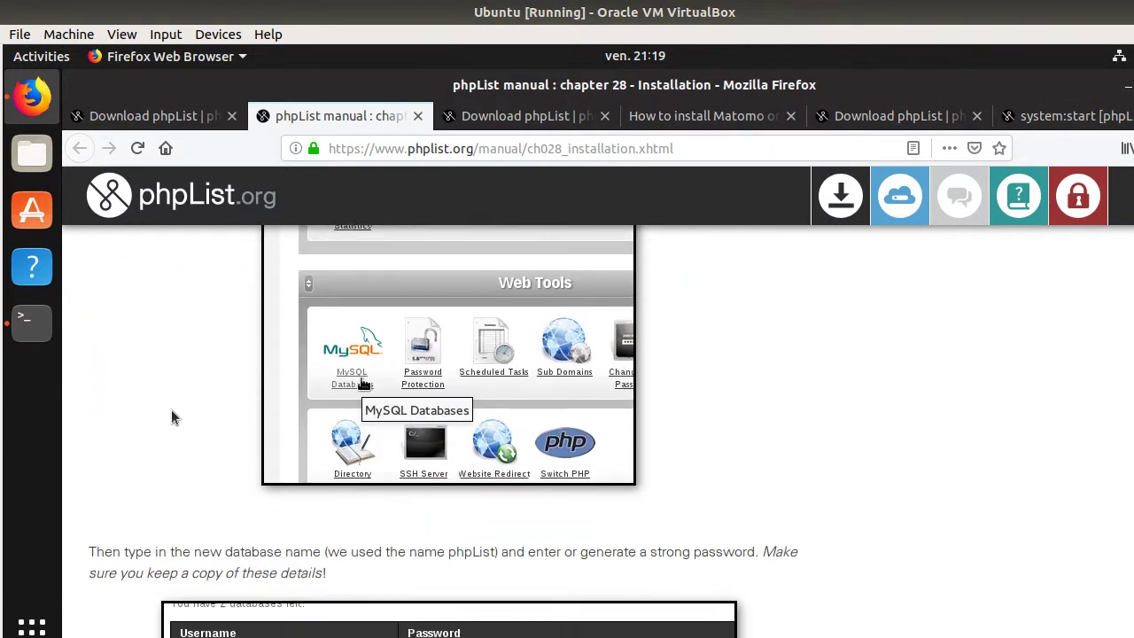
scroll(175, 412, down, 8)
scroll(174, 412, down, 1)
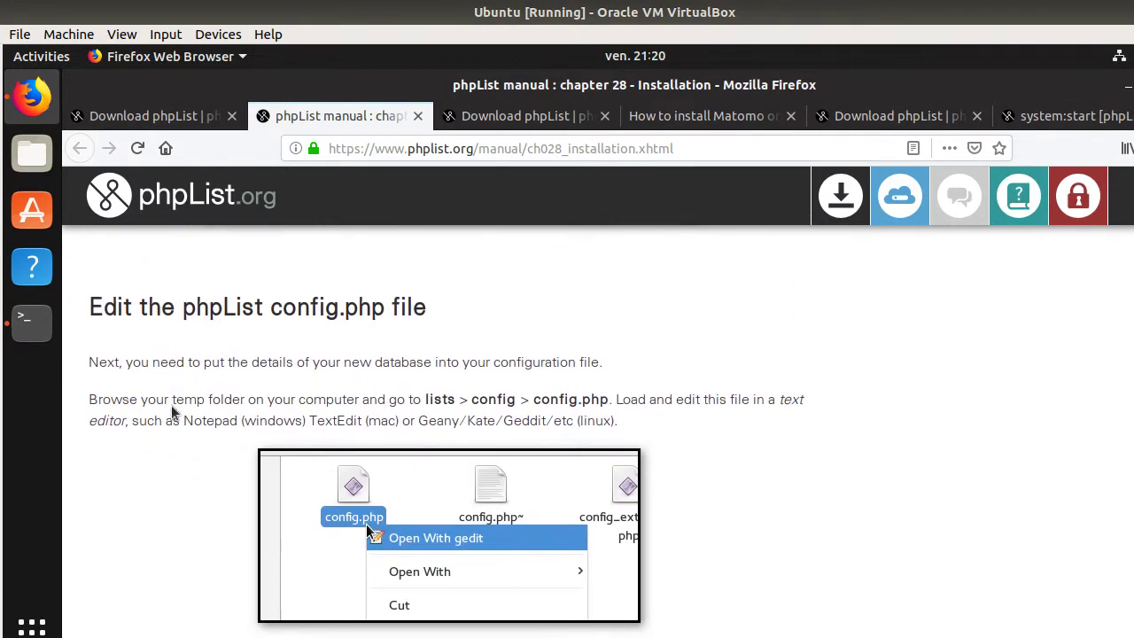
- Highlight 'config.php' in the heading and the lists > config > config.php path
drag(87, 307, 434, 320)
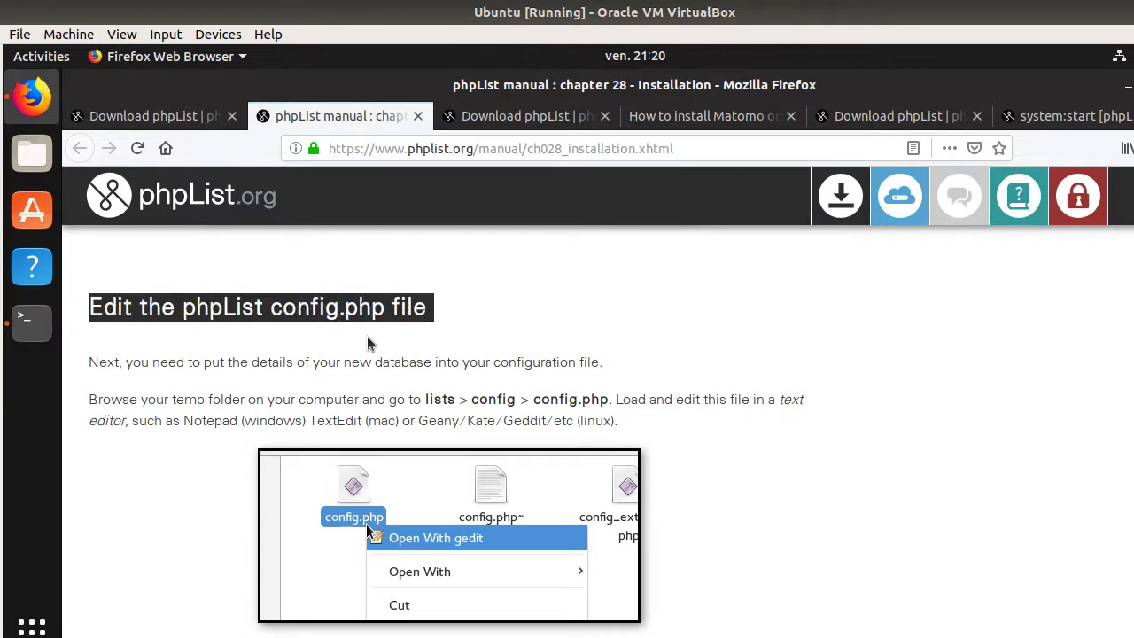
click(277, 336)
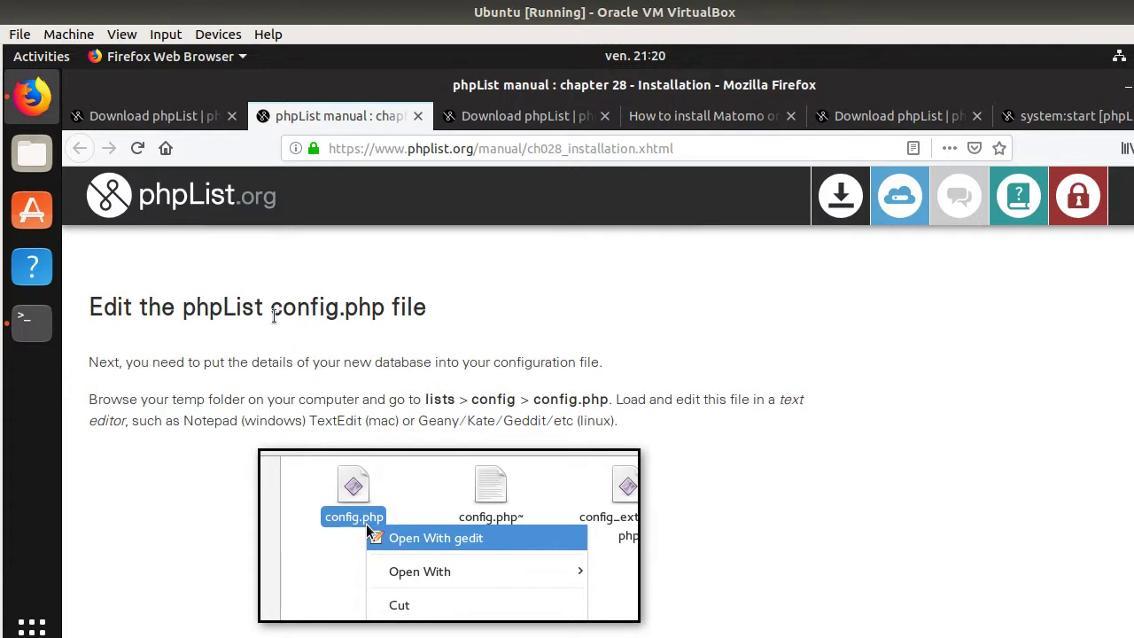
drag(271, 310, 384, 312)
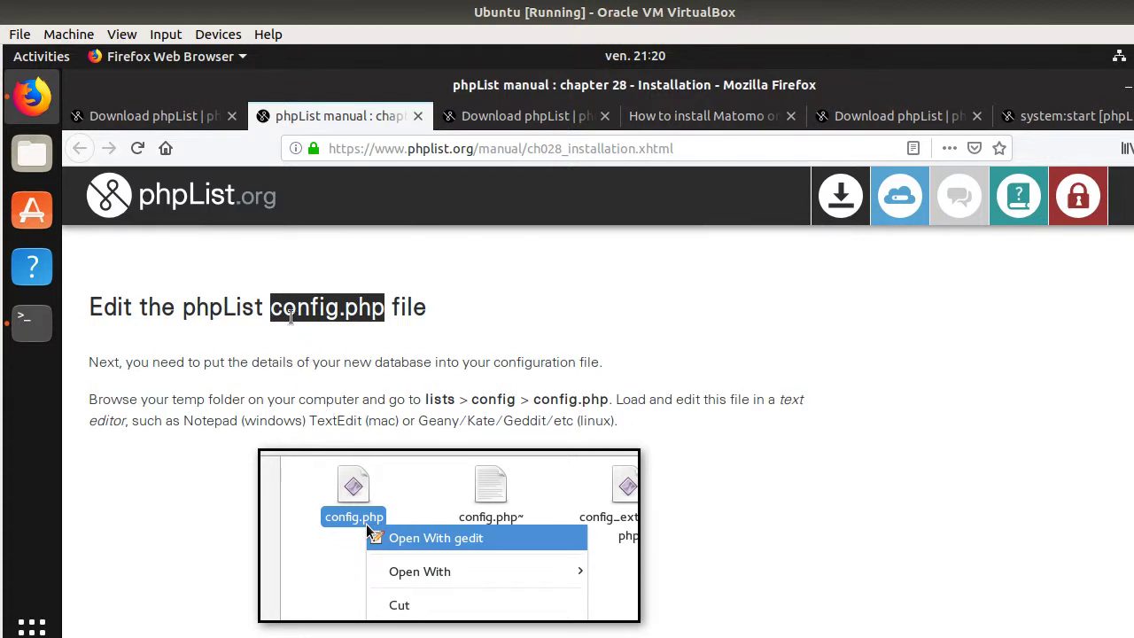
click(316, 313)
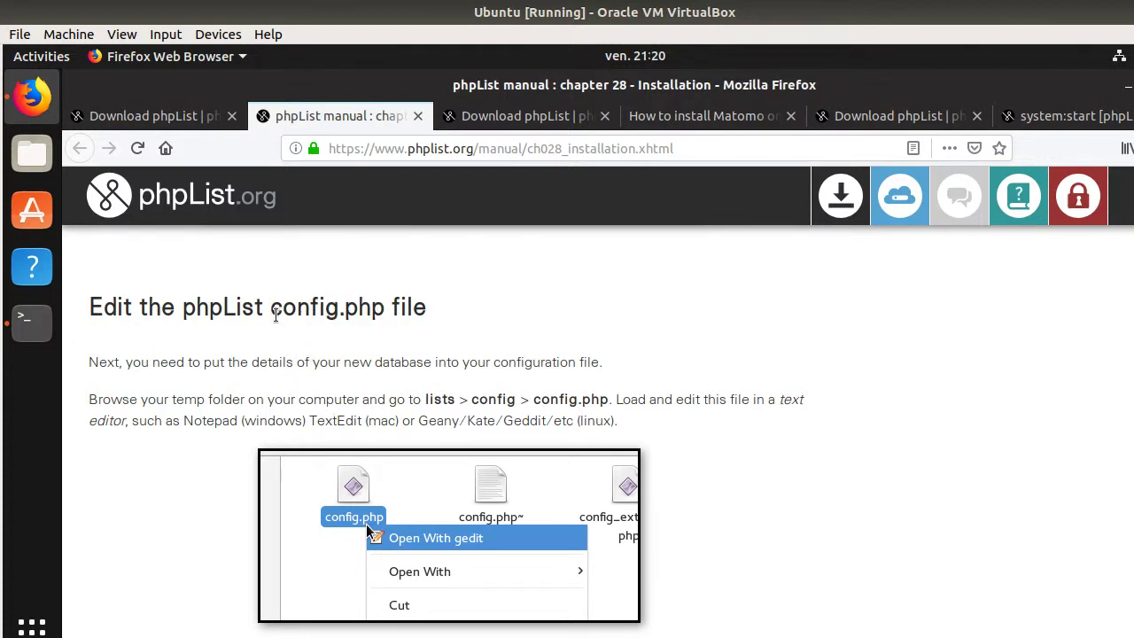
drag(275, 311, 388, 312)
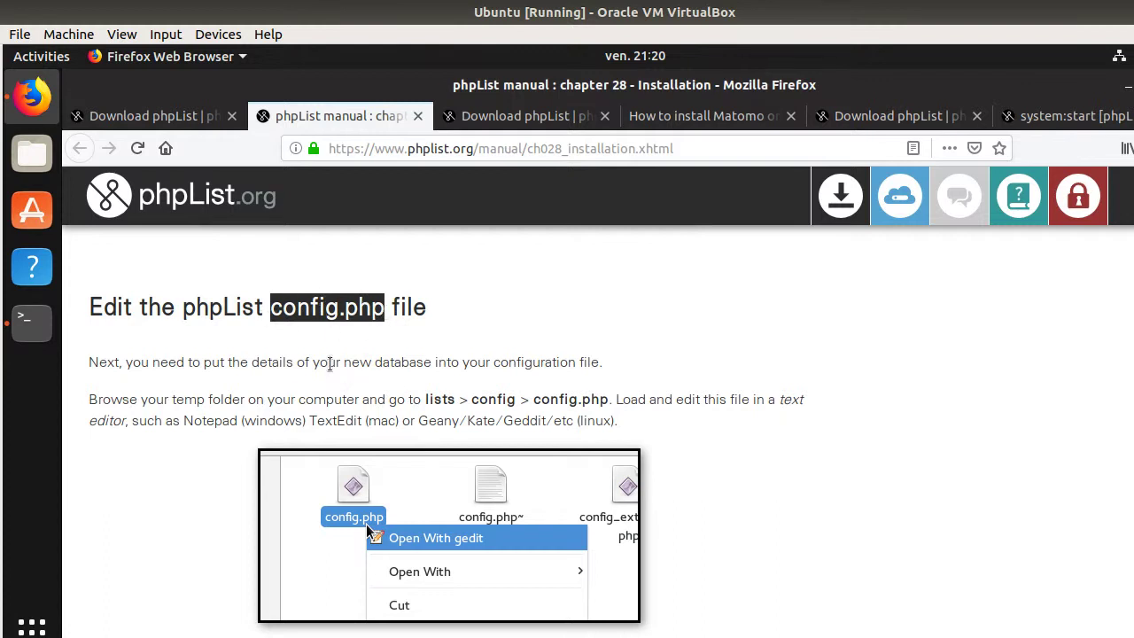
drag(427, 400, 610, 399)
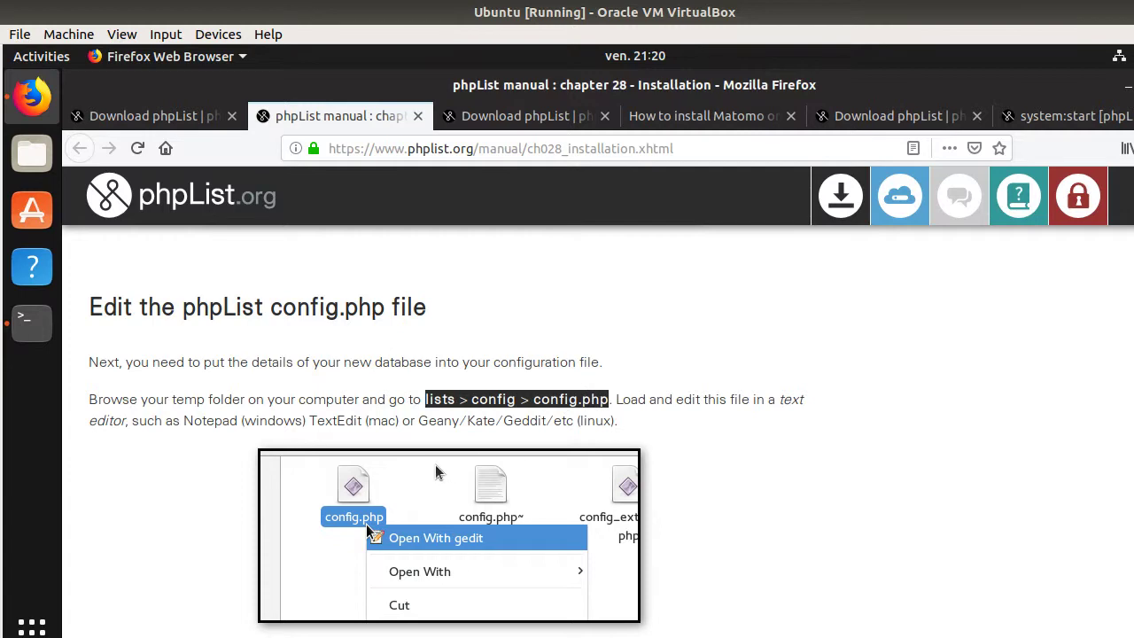
- Exit the MySQL monitor and clear the terminal screen
click(32, 321)
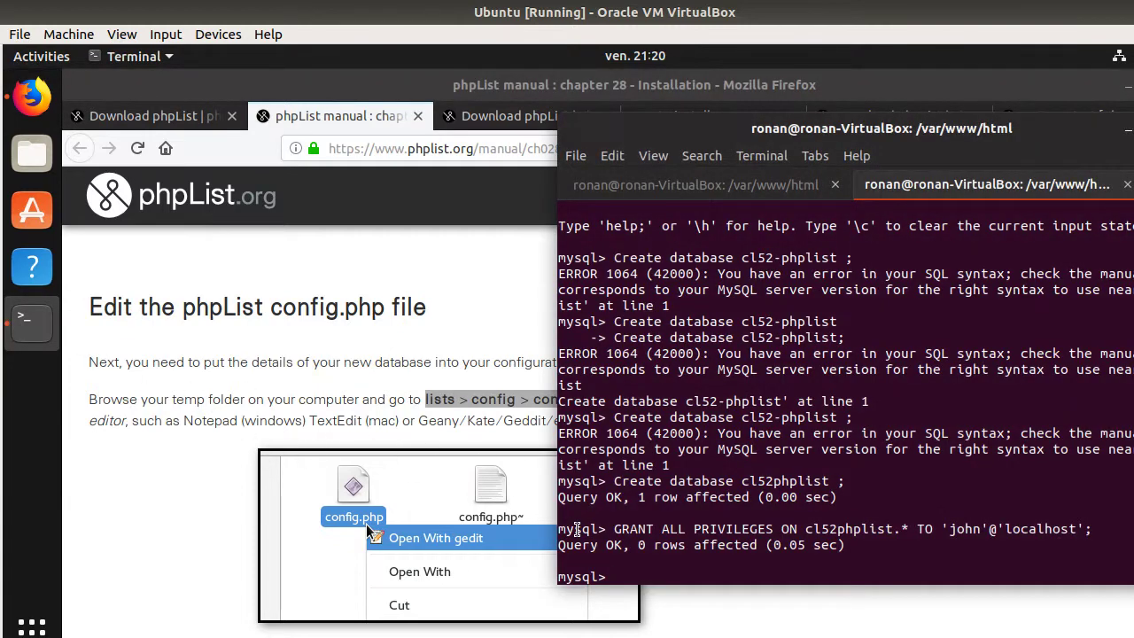
text(exit)
key(Return)
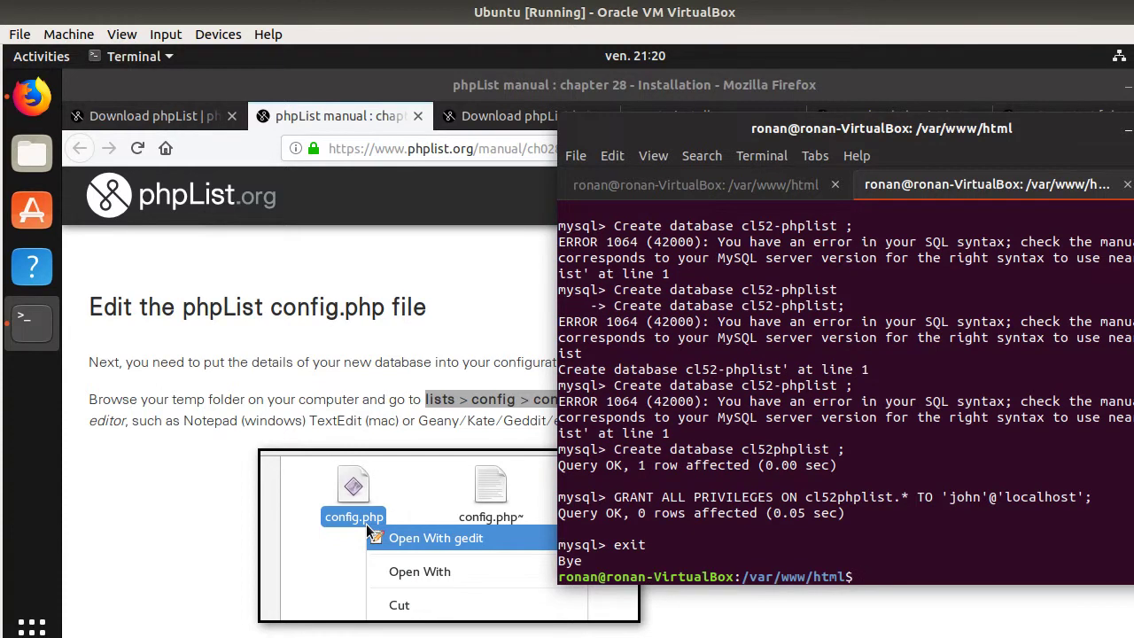
key(ctrl+l)
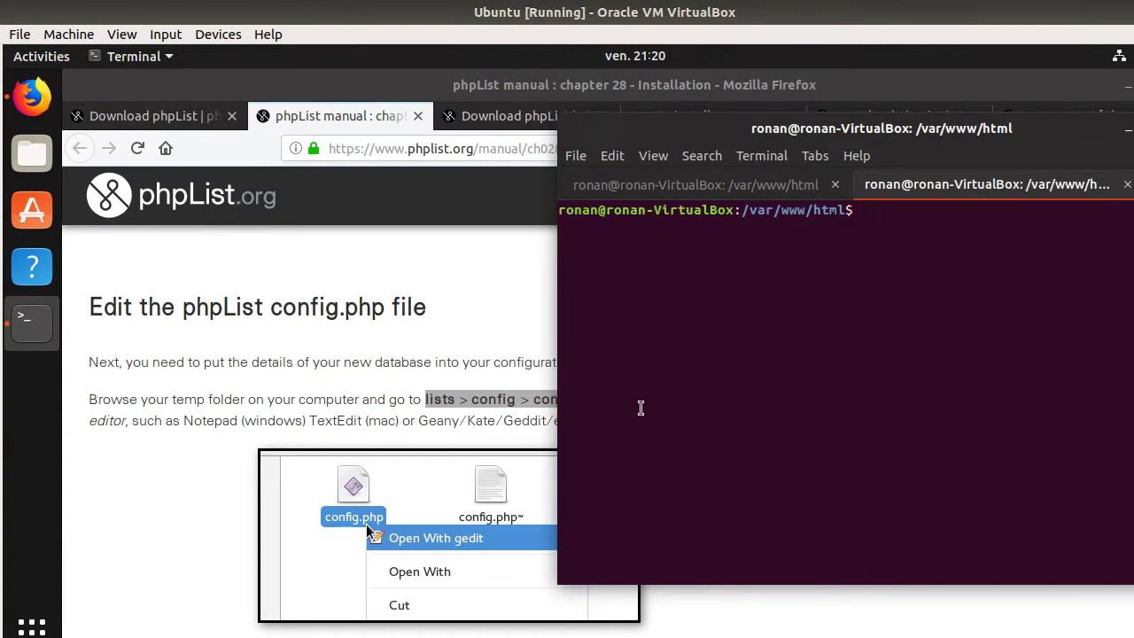
- Change into lists/config and start typing the sudo nano config.php command
text(cd lists/config/)
key(Return)
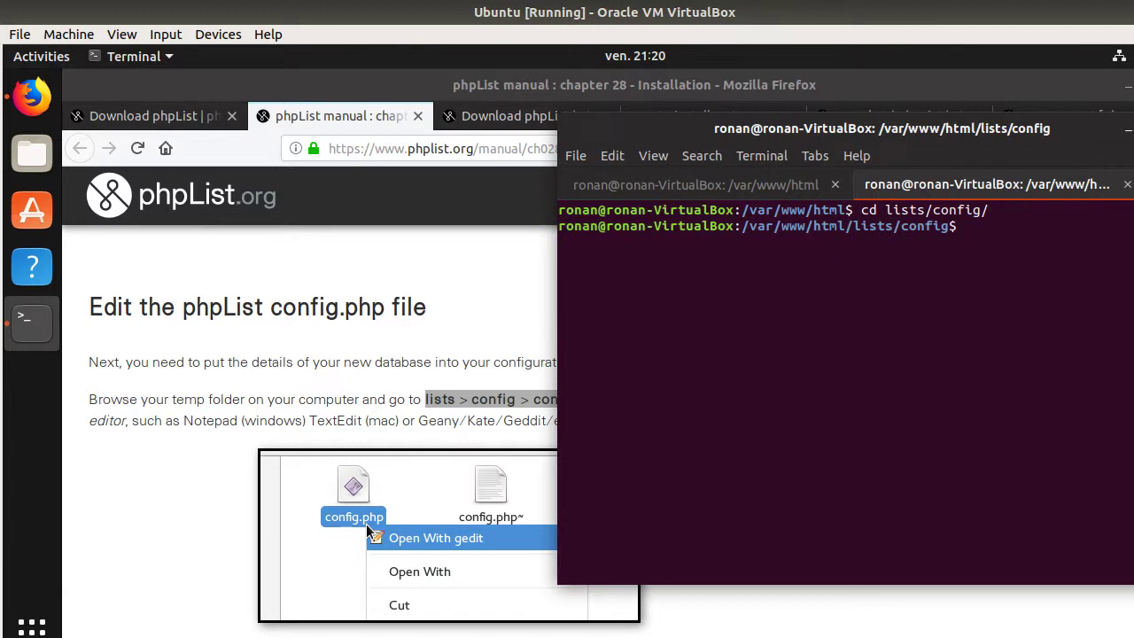
text(sudo nano)
drag(712, 132, 710, 166)
text(c)
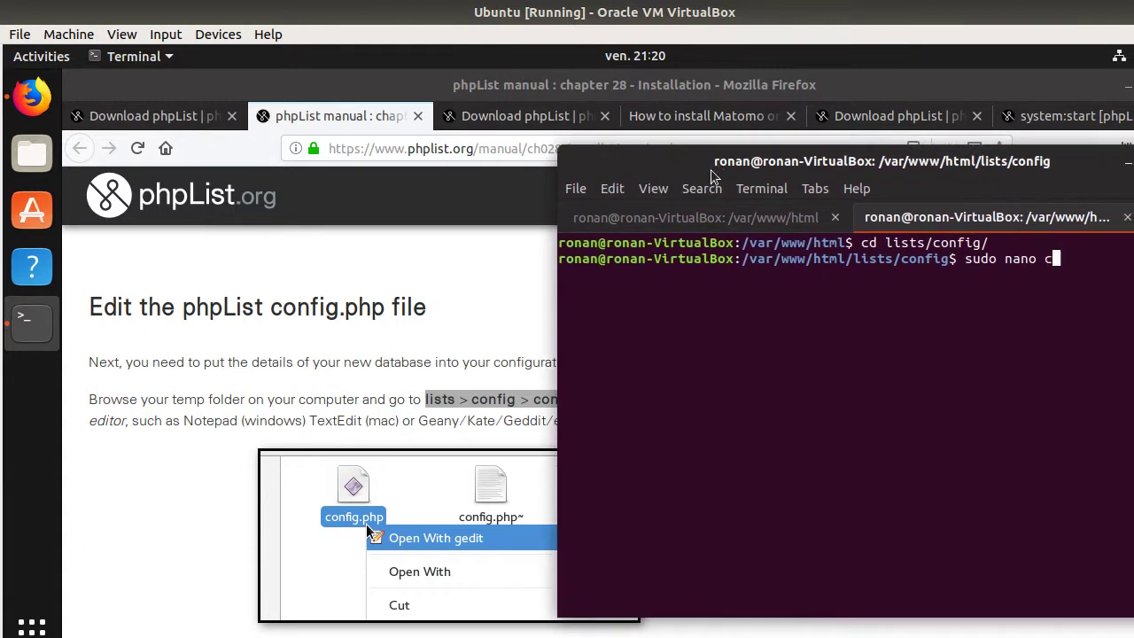
text(ionfig.p)
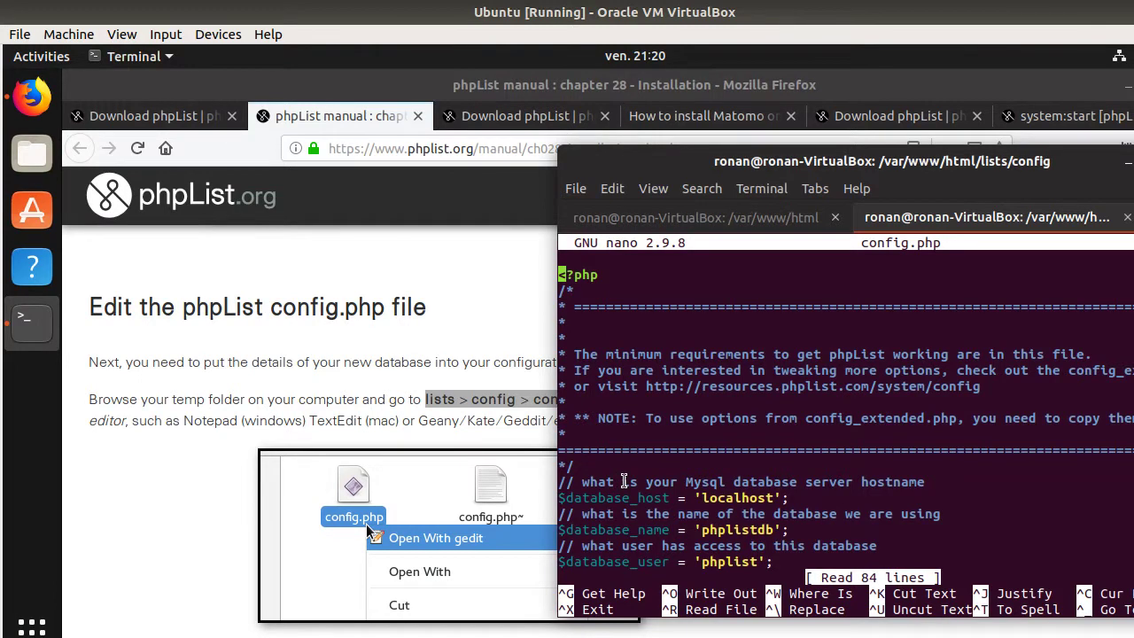
- Replace the database name phplistdb with cl52phplist in config.php
key(Down)
key(Down)
key(Right)
key(Right)
key(Right)
key(Right)
key(Right)
key(Right)
key(Right)
key(Right)
key(Right)
key(Right)
key(Right)
key(Right)
key(Right)
key(Right)
key(Right)
key(Right)
key(Right)
key(Right)
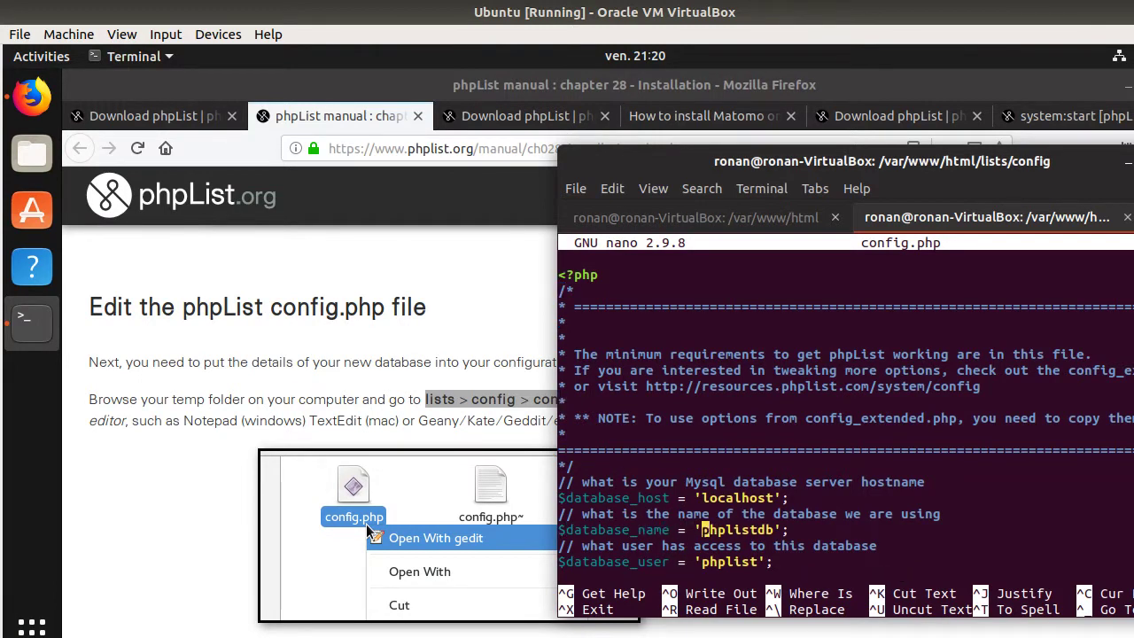
scroll(366, 523, up, 10)
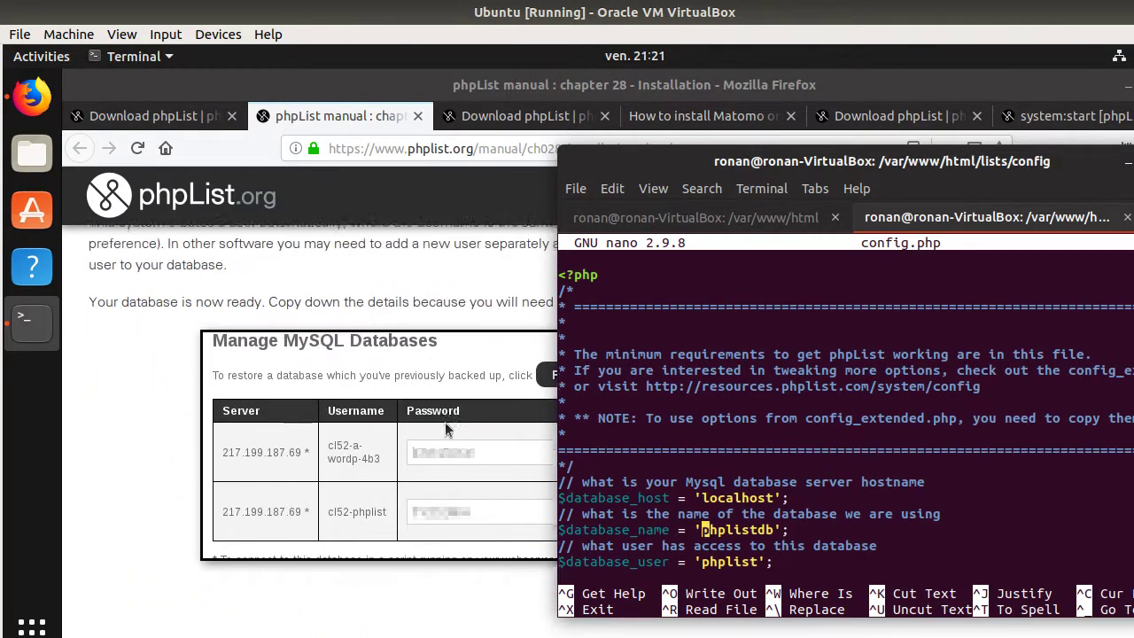
scroll(444, 422, up, 10)
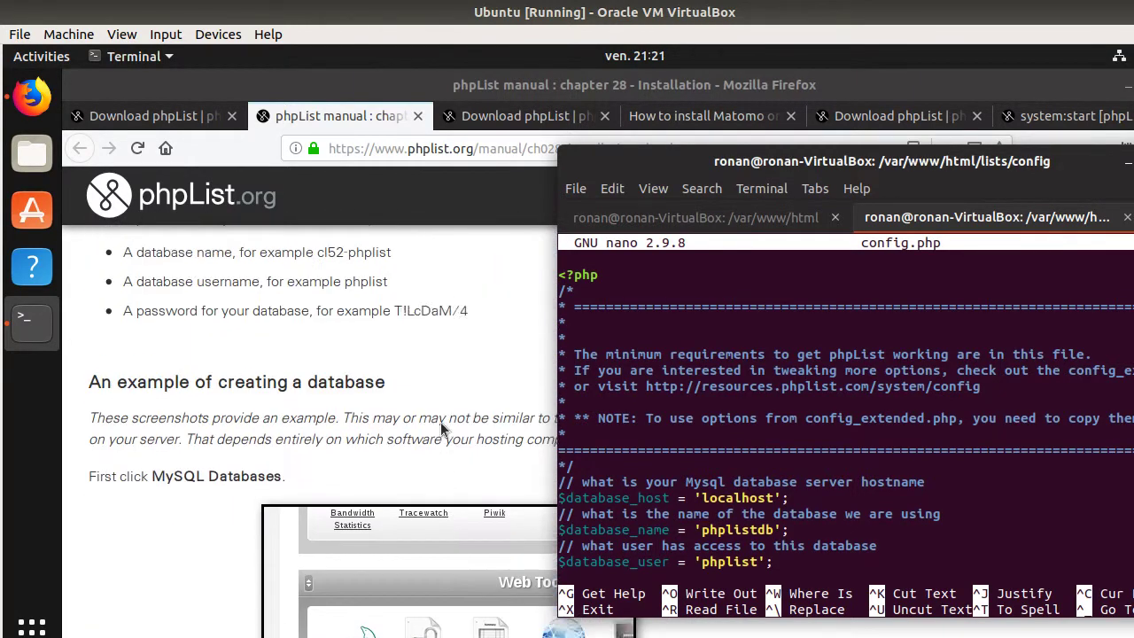
scroll(442, 424, up, 1)
scroll(440, 434, down, 2)
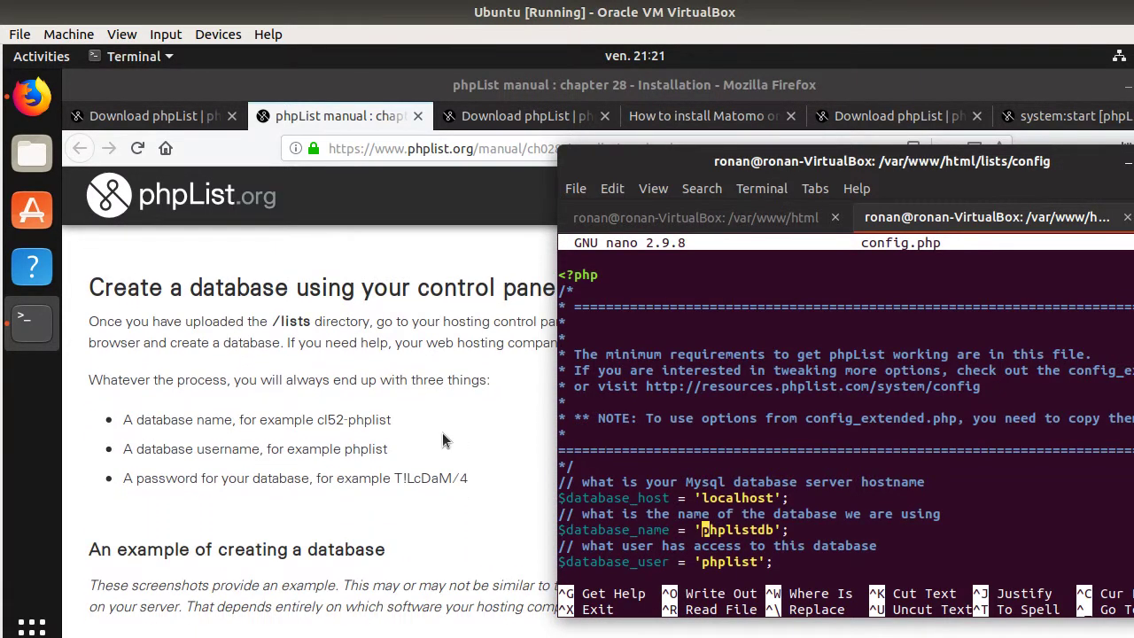
text(cl)
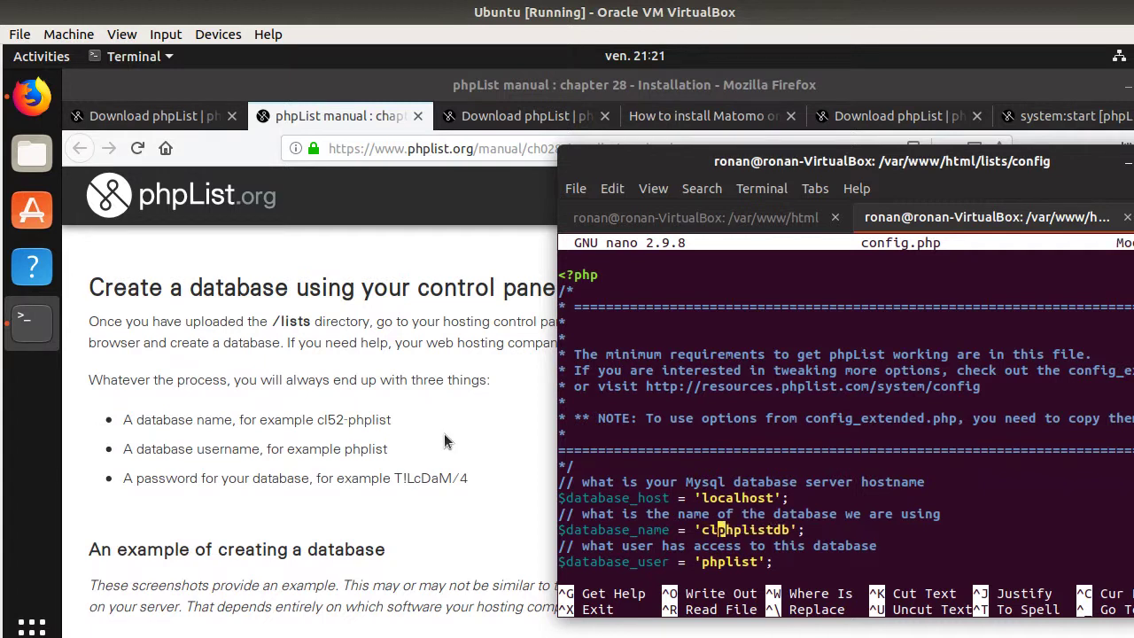
text(52)
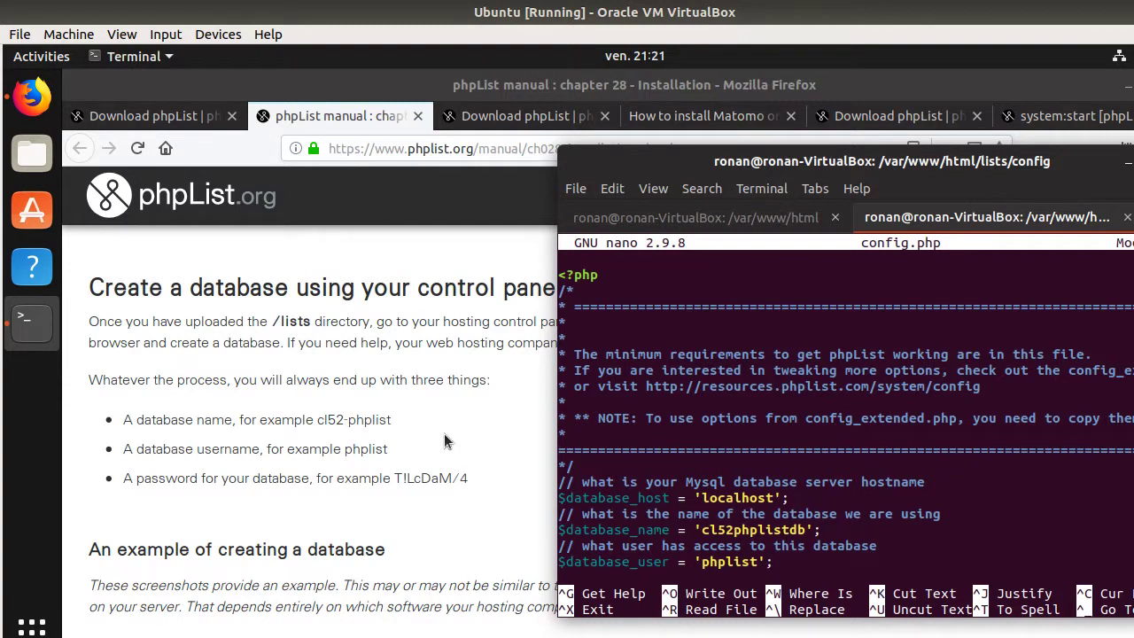
text(phplist)
key(Delete)
key(Delete)
key(Delete)
key(Delete)
key(Delete)
key(Delete)
key(Delete)
key(Delete)
key(Delete)
- Fill in the database user name and password, removing the old values
key(Down)
key(Down)
key(Left)
key(Left)
key(Left)
key(Left)
key(Left)
key(Left)
key(Left)
key(Left)
key(Left)
key(Delete)
key(Delete)
key(Delete)
key(Delete)
key(Delete)
key(Delete)
key(Delete)
key(Down)
key(Down)
key(Delete)
key(Delete)
key(Delete)
key(Delete)
key(Delete)
key(Delete)
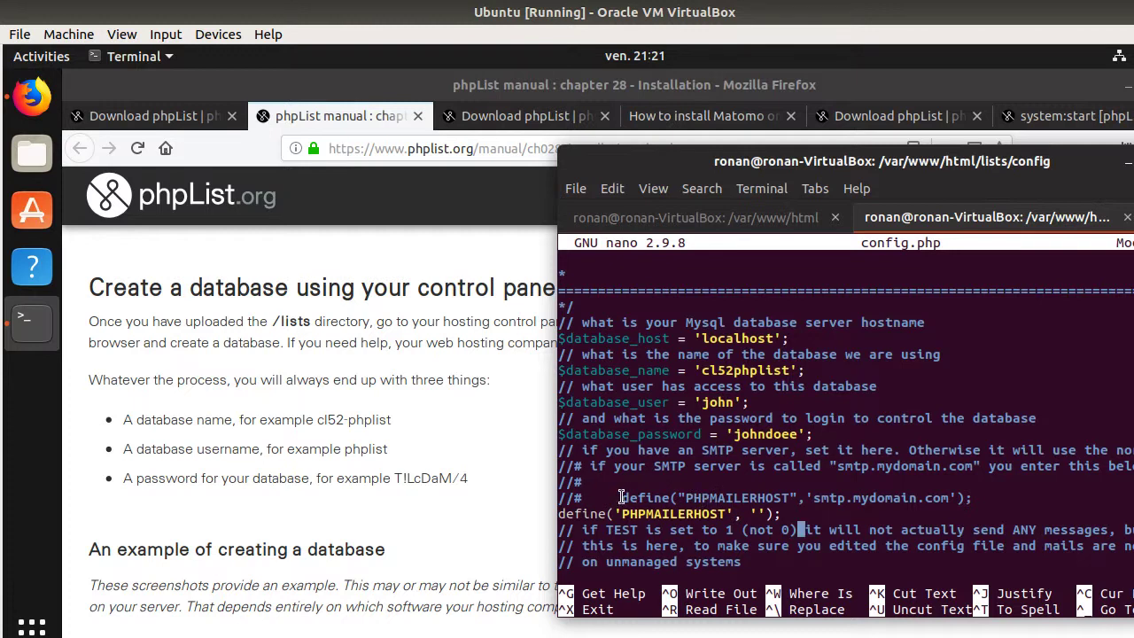
- Change the TEST setting from 1 to 0
scroll(623, 498, down, 5)
scroll(623, 497, up, 2)
key(Up)
key(Up)
key(Left)
key(Left)
key(Left)
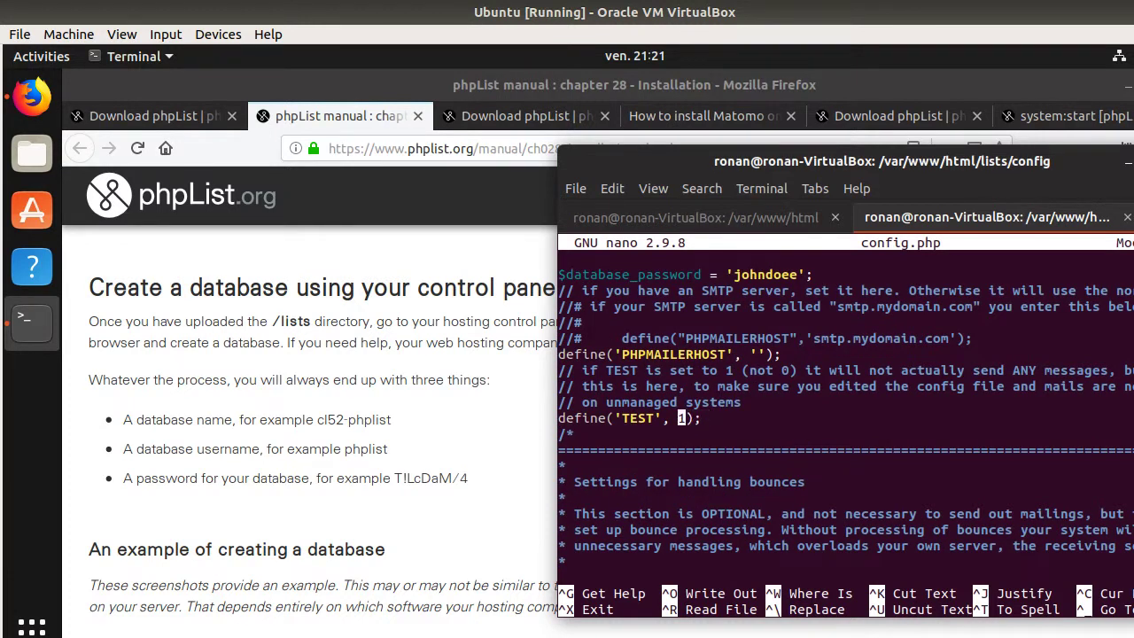
text(0)
- Scroll through the rest of the file, save config.php and exit nano
scroll(375, 459, down, 2)
scroll(375, 459, down, 15)
scroll(372, 462, down, 10)
scroll(370, 457, down, 12)
scroll(370, 464, down, 8)
scroll(368, 455, down, 2)
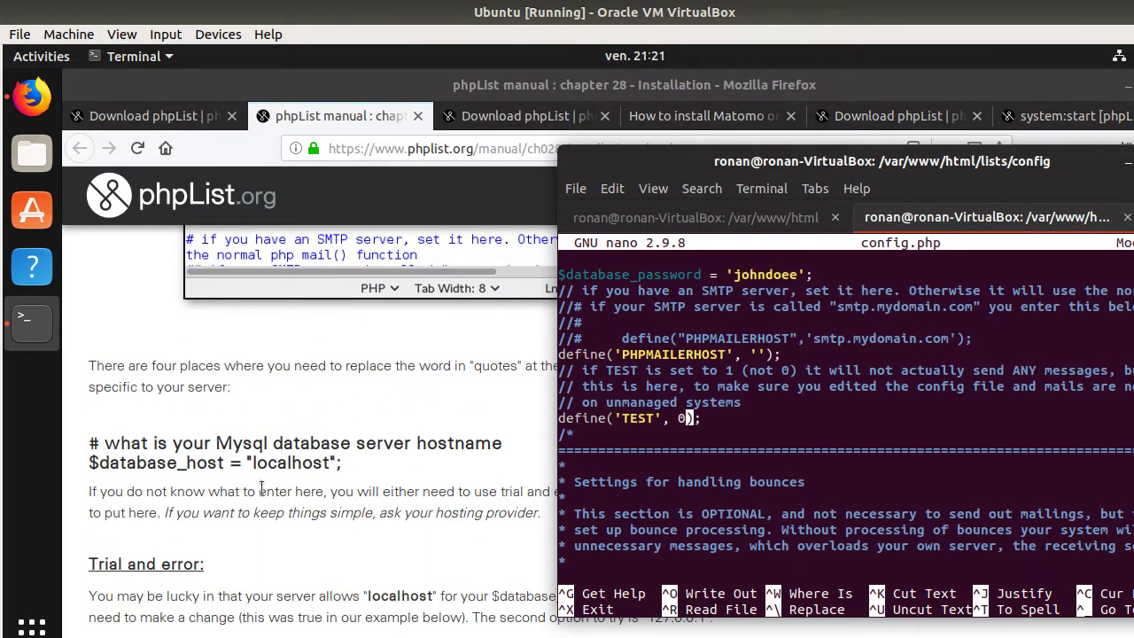
scroll(258, 491, down, 6)
scroll(345, 447, down, 4)
scroll(181, 367, down, 7)
scroll(361, 445, down, 7)
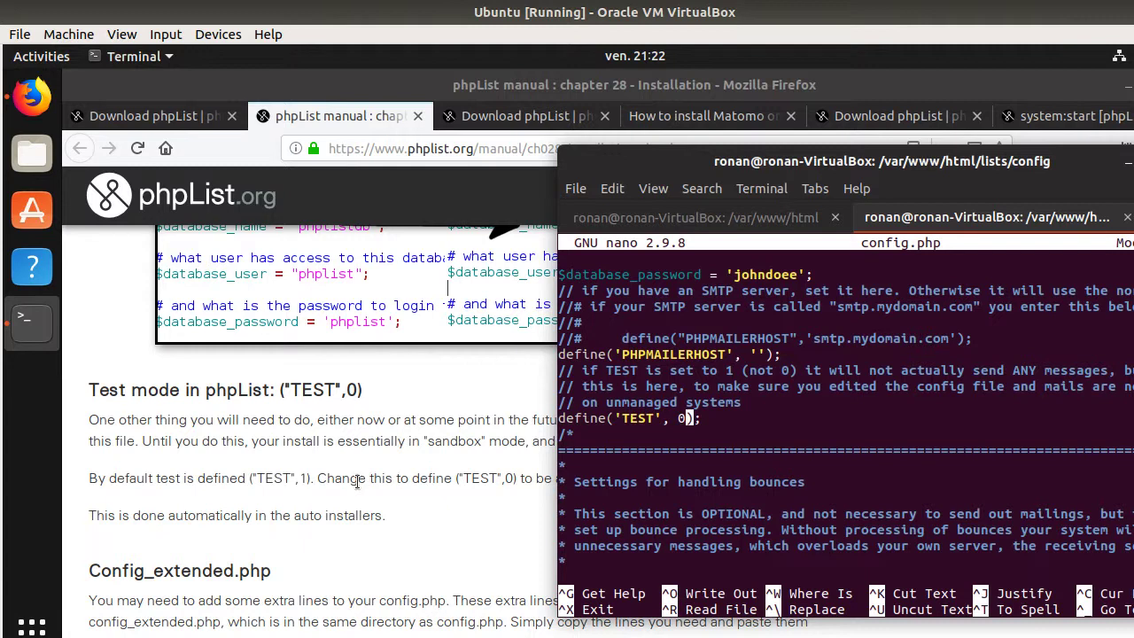
key(ctrl+o)
key(Return)
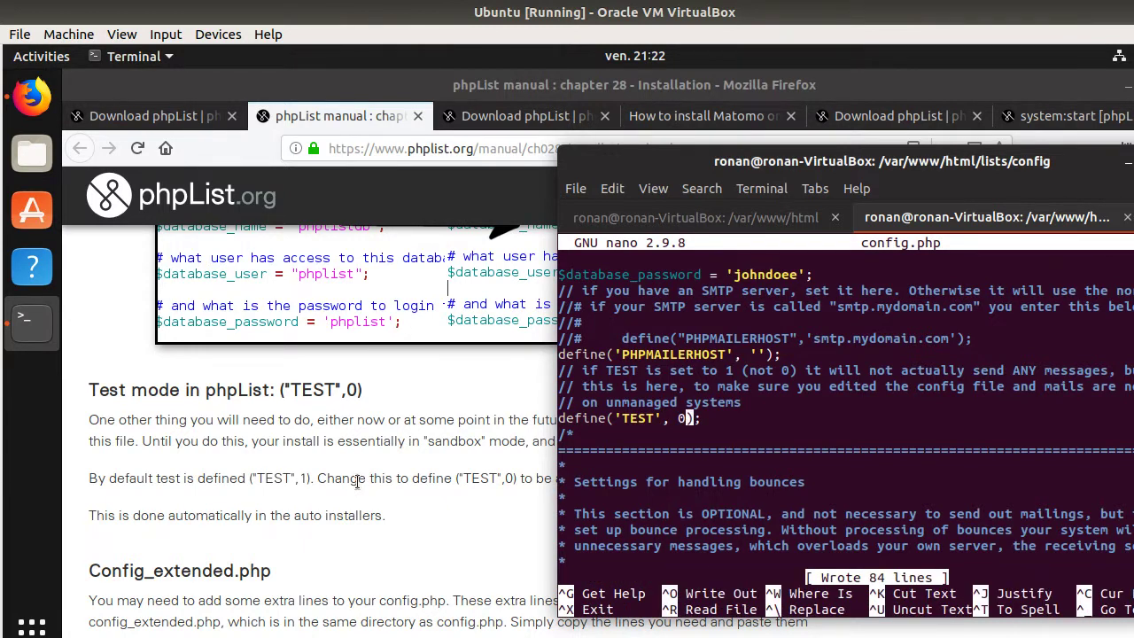
key(ctrl+x)
- Scroll the manual to 'Go to your installation' and highlight the /lists/admin address
click(259, 480)
scroll(283, 527, down, 5)
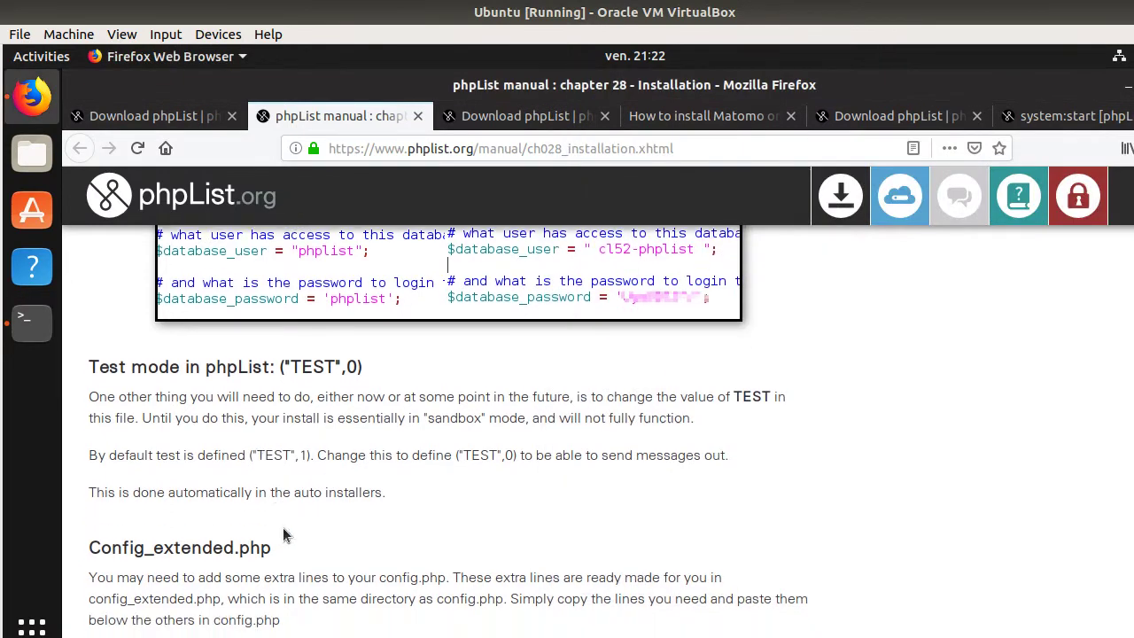
scroll(221, 399, down, 1)
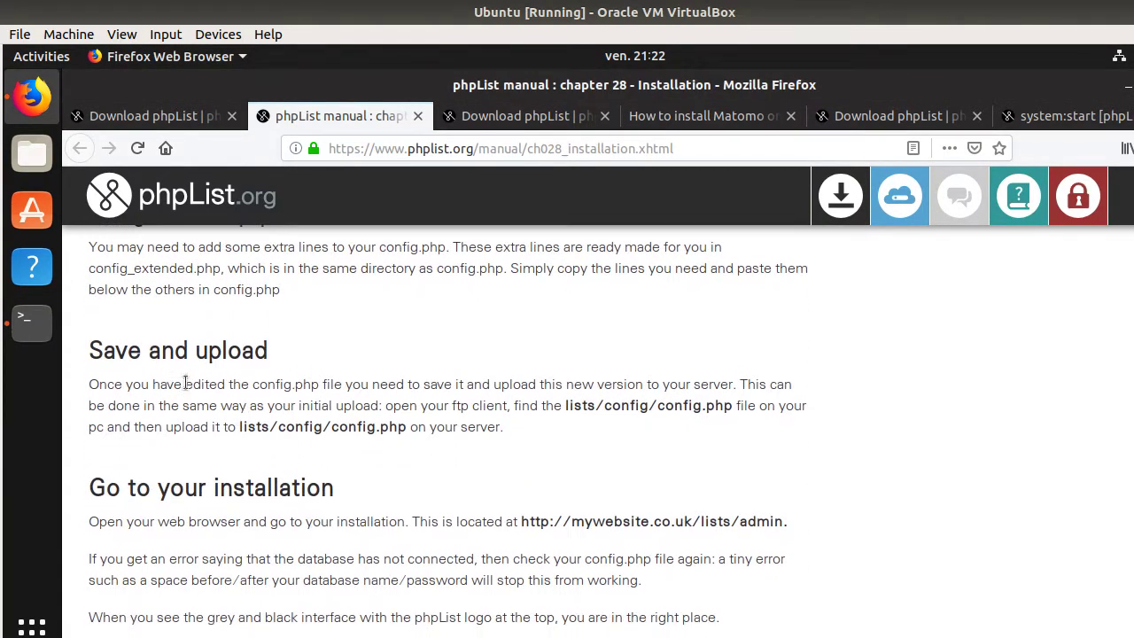
drag(90, 351, 293, 356)
scroll(293, 427, down, 1)
scroll(294, 426, down, 3)
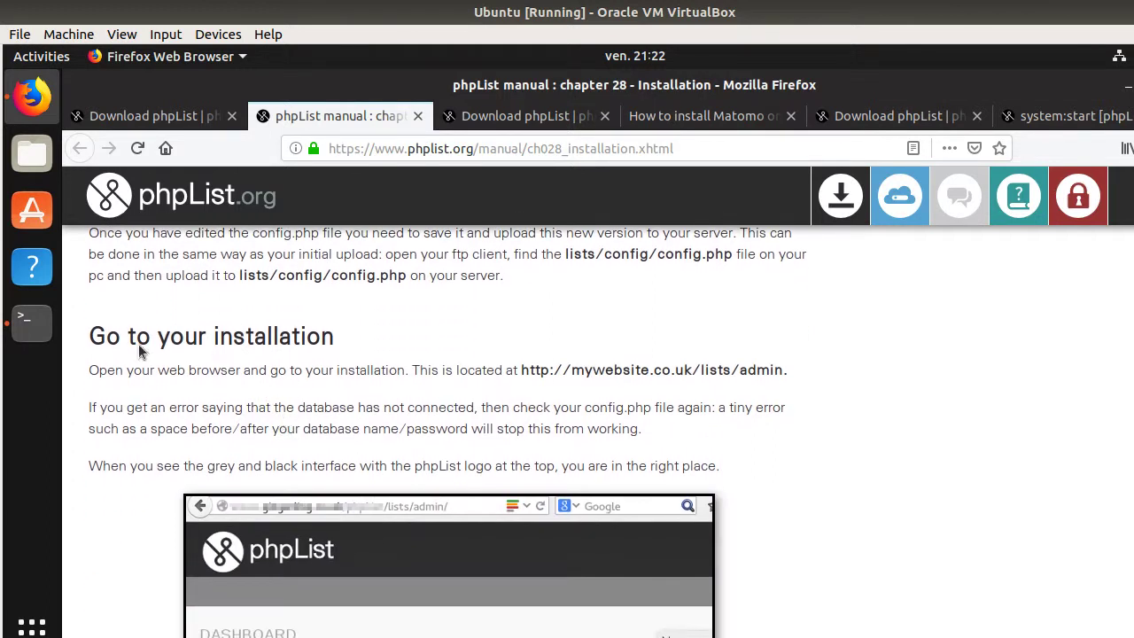
drag(92, 336, 347, 342)
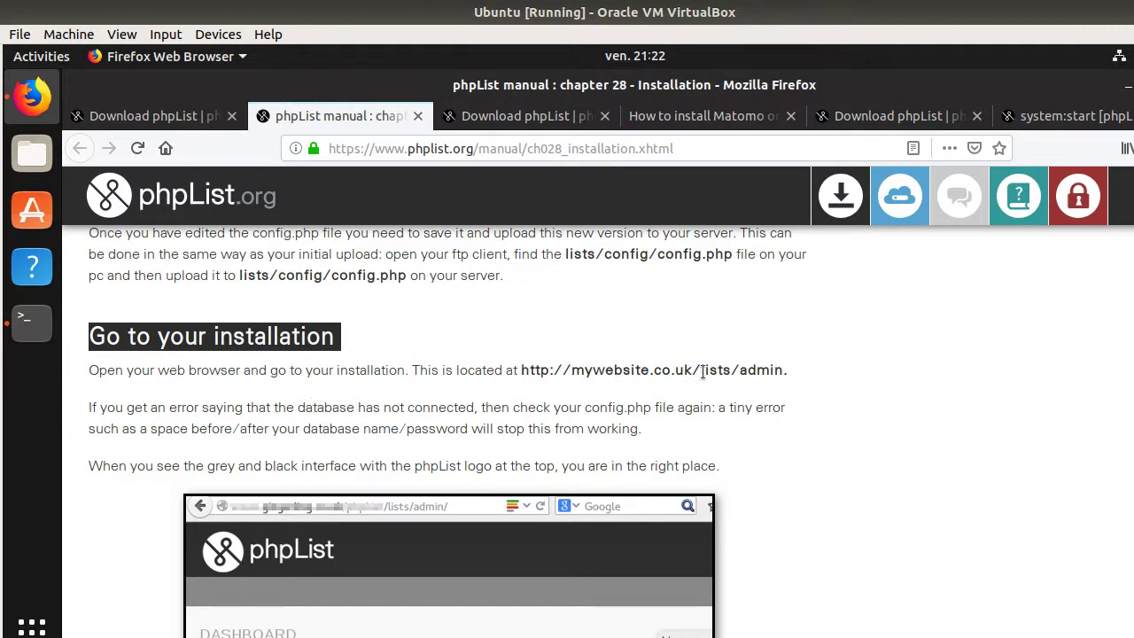
drag(692, 369, 783, 373)
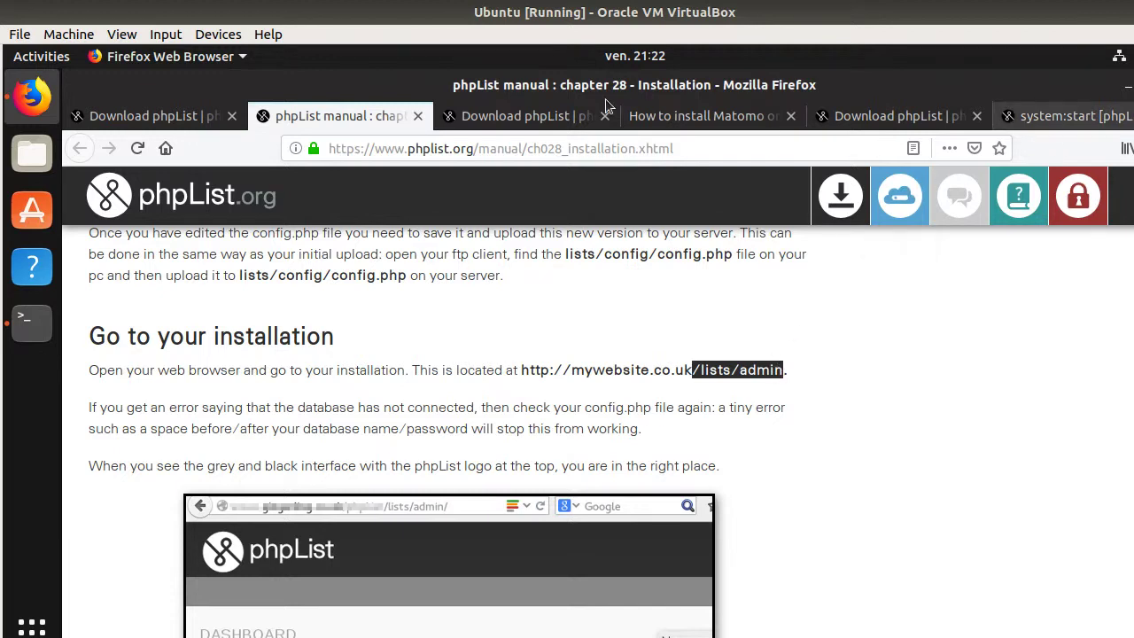
- Load localhost/lists/admin in a new Firefox tab
key(ctrl+t)
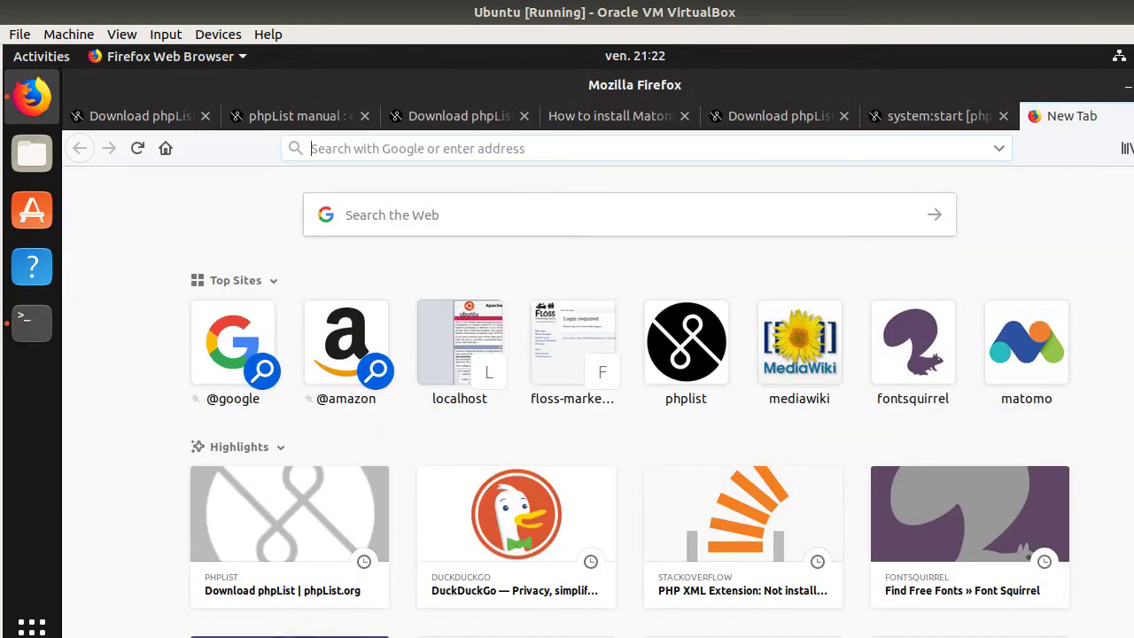
text(localhost/)
key(Escape)
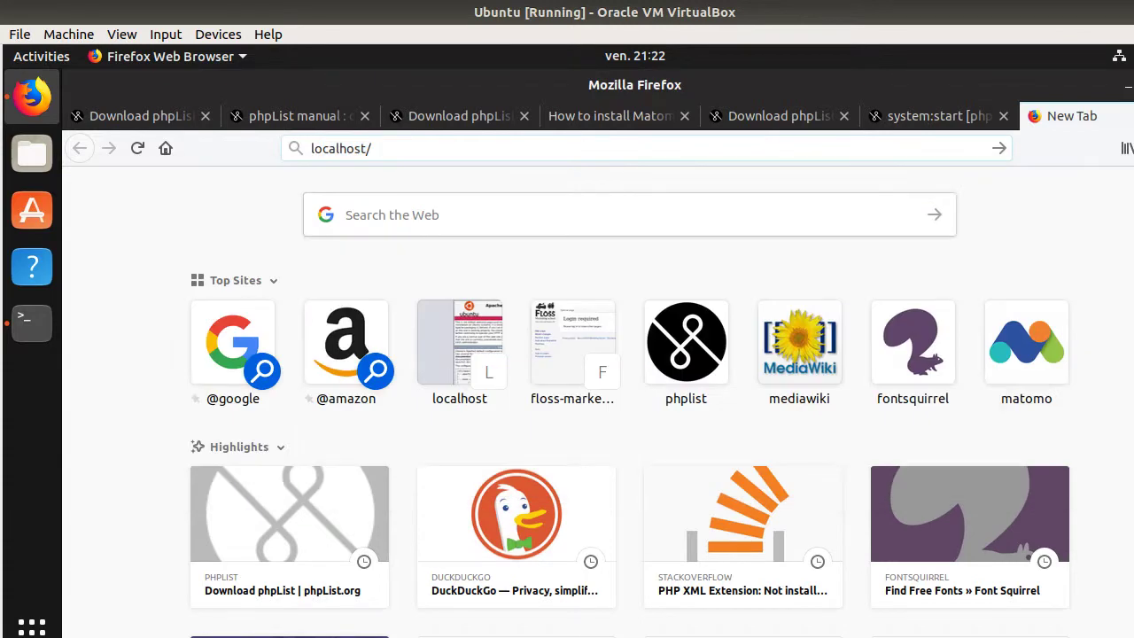
key(ctrl+v)
key(Escape)
key(BackSpace)
key(Return)
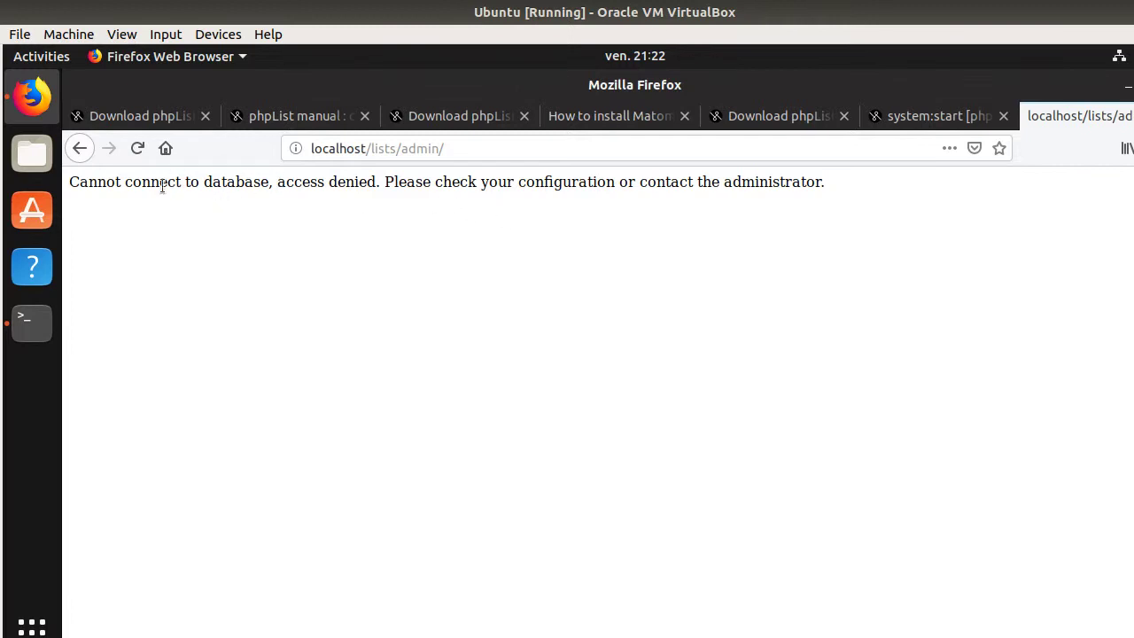
- Select the 'Cannot connect to database, access denied' error text on the page
drag(158, 187, 827, 188)
click(457, 183)
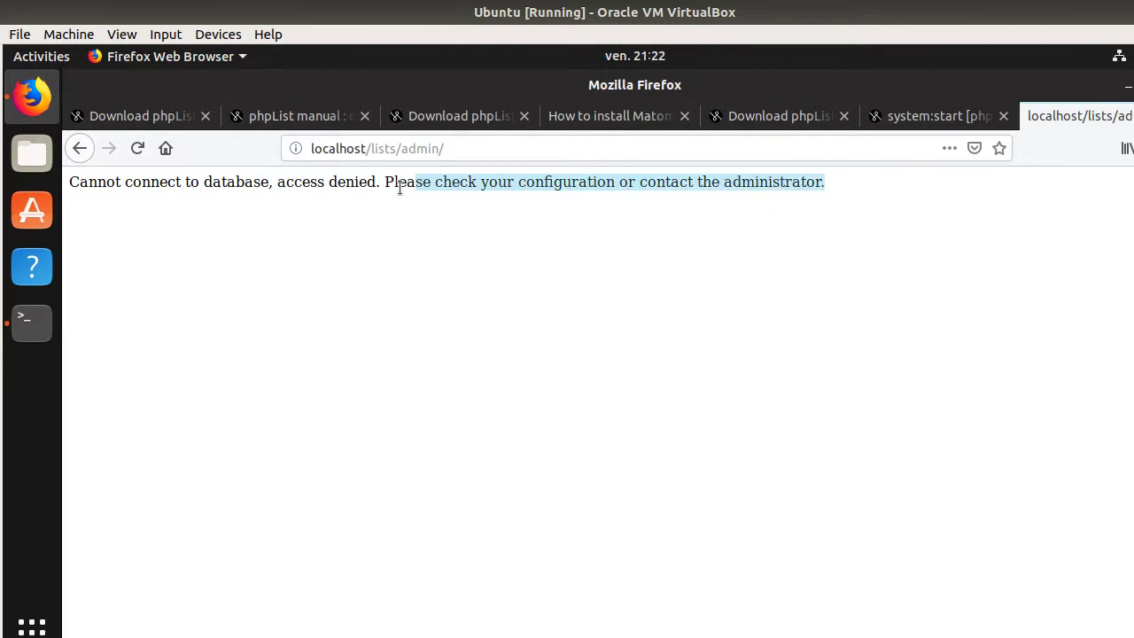
click(378, 151)
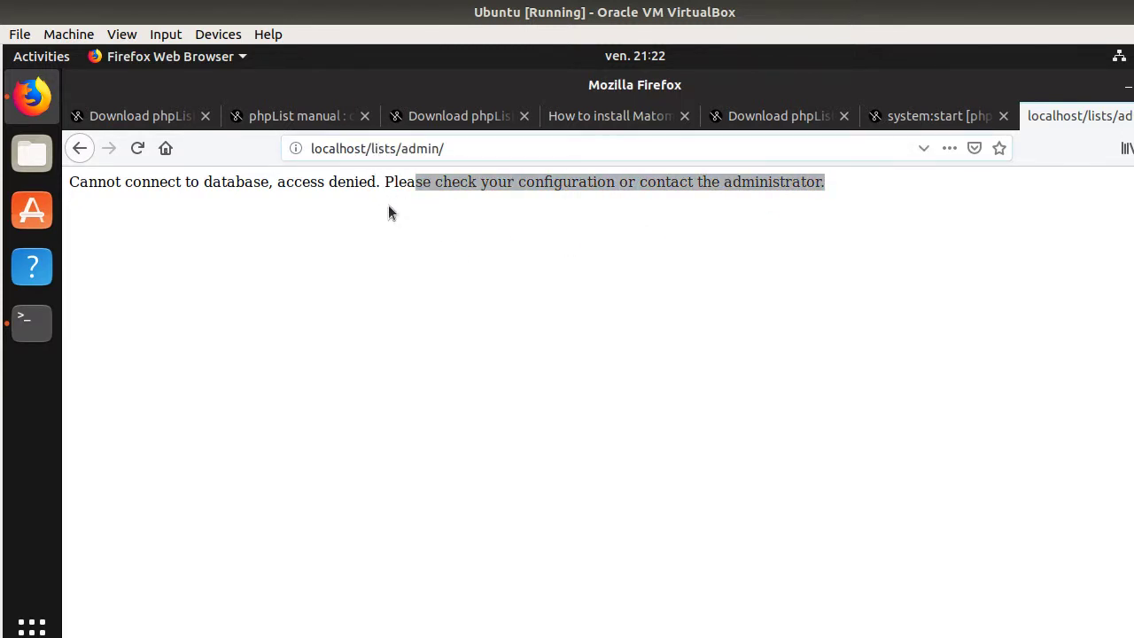
click(400, 187)
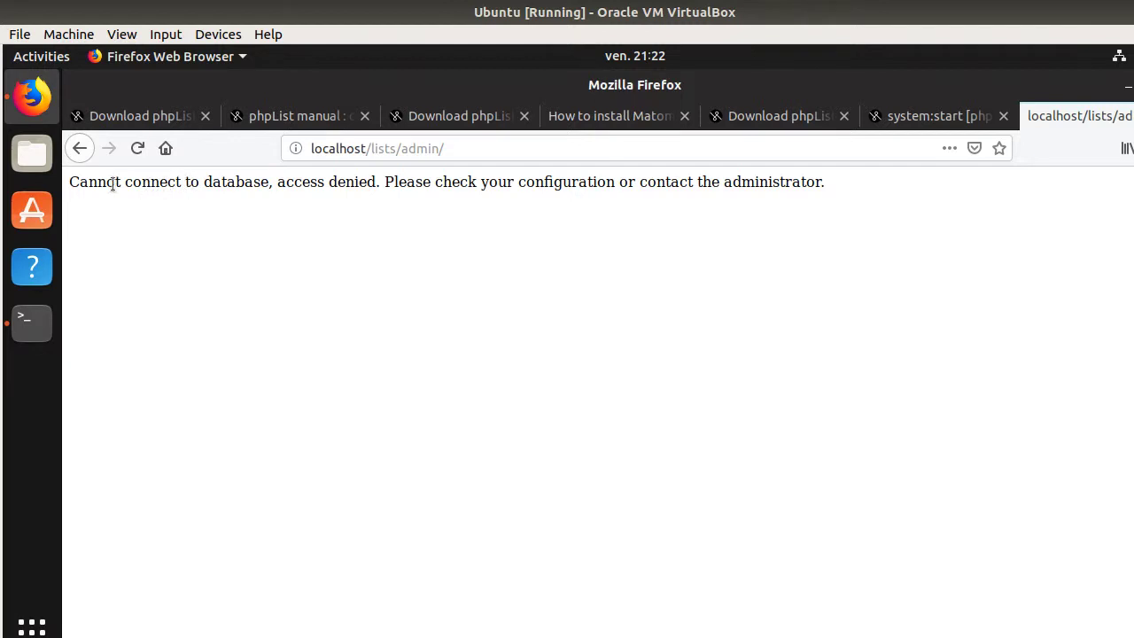
drag(70, 182, 337, 182)
- Reopen config.php in nano and delete the extra 'e' from $database_password
click(32, 323)
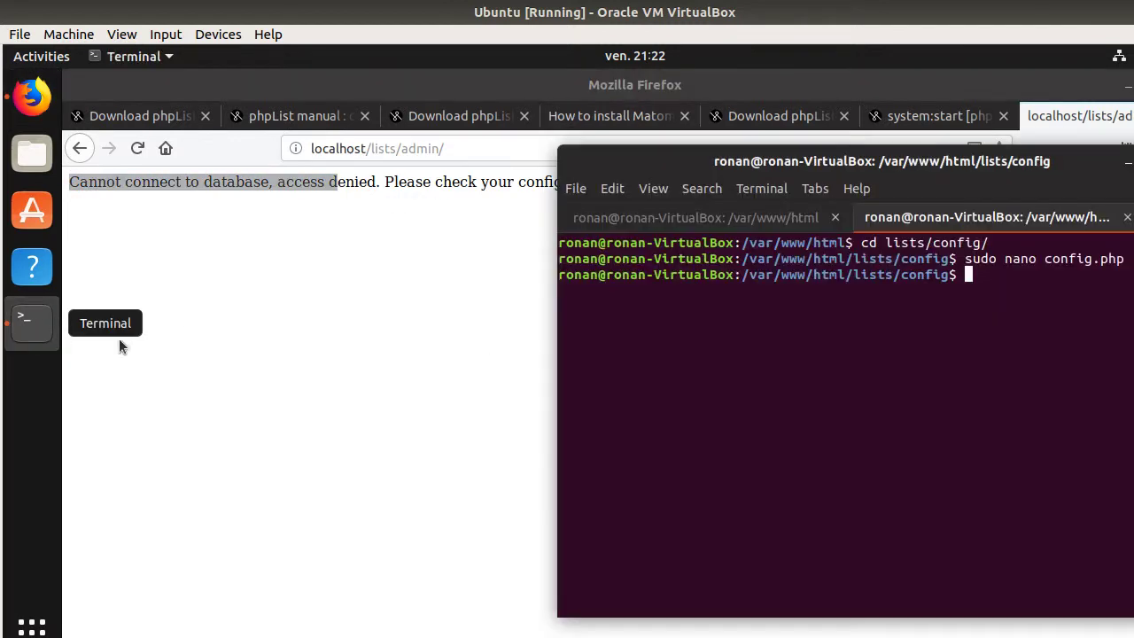
key(Up)
key(Return)
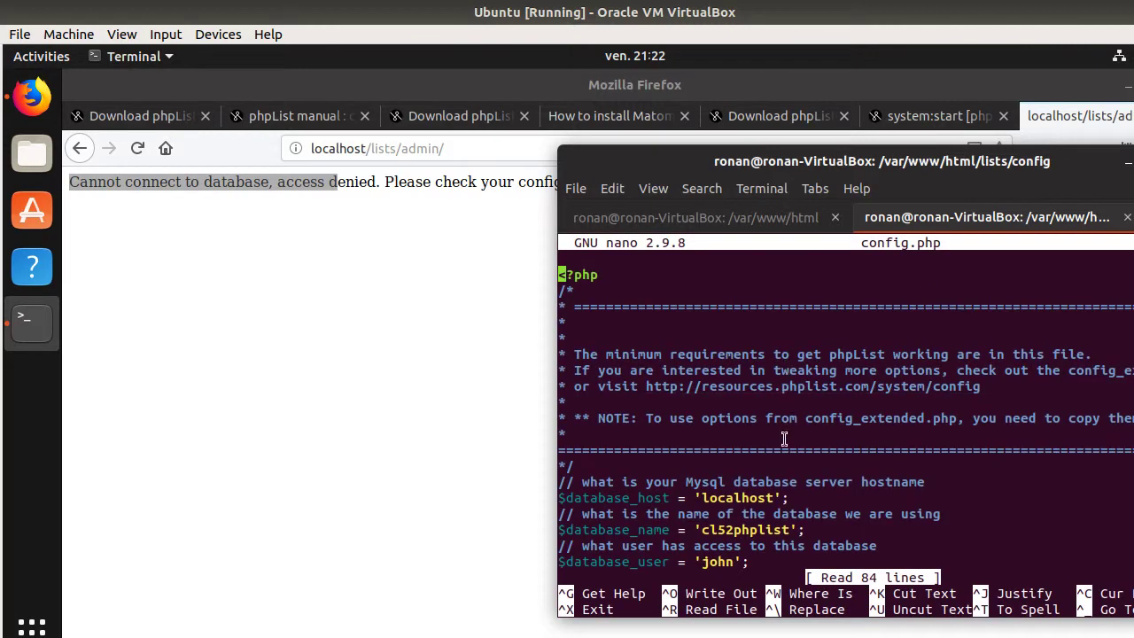
key(Down)
key(Down)
key(Down)
key(Down)
key(Down)
key(Down)
key(Down)
key(Down)
key(Down)
key(Down)
key(Down)
key(Down)
key(Down)
key(Down)
key(Down)
key(Down)
key(Down)
key(Down)
key(Down)
key(Down)
key(Down)
key(Down)
key(Up)
key(Up)
key(Up)
key(Right)
key(Right)
key(Right)
key(Right)
key(Right)
key(Right)
key(Right)
key(Right)
key(Right)
key(Right)
key(Right)
key(Right)
key(Right)
key(Right)
key(Right)
key(Right)
key(Right)
key(Right)
key(Right)
key(Right)
key(Right)
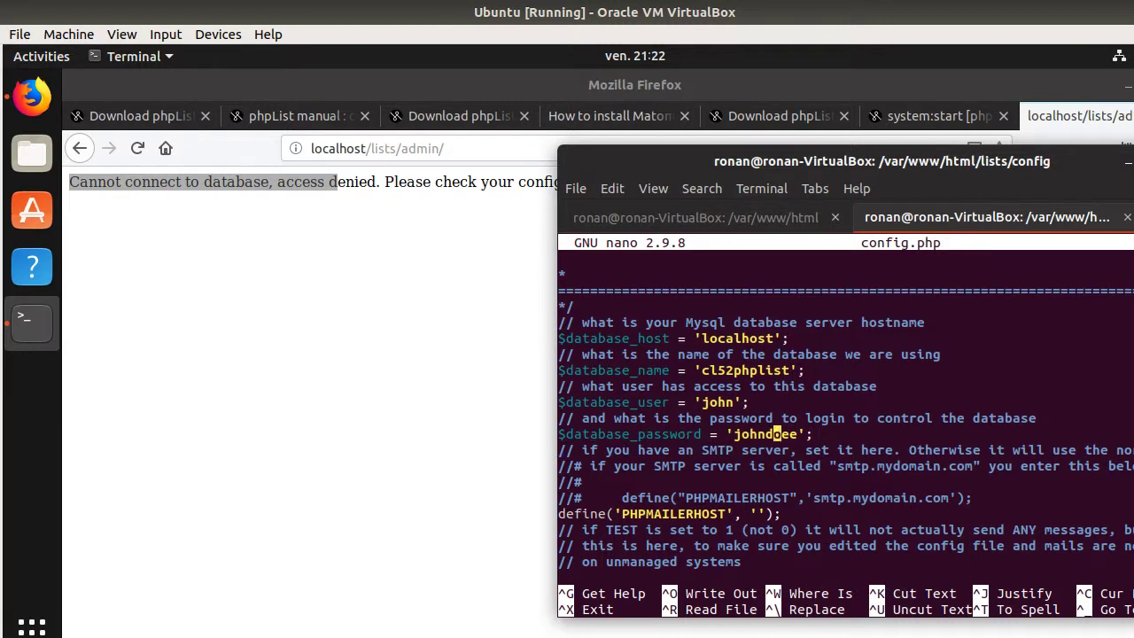
key(BackSpace)
- Save config.php and reload localhost/lists/admin, which now shows the Dashboard
key(ctrl+o)
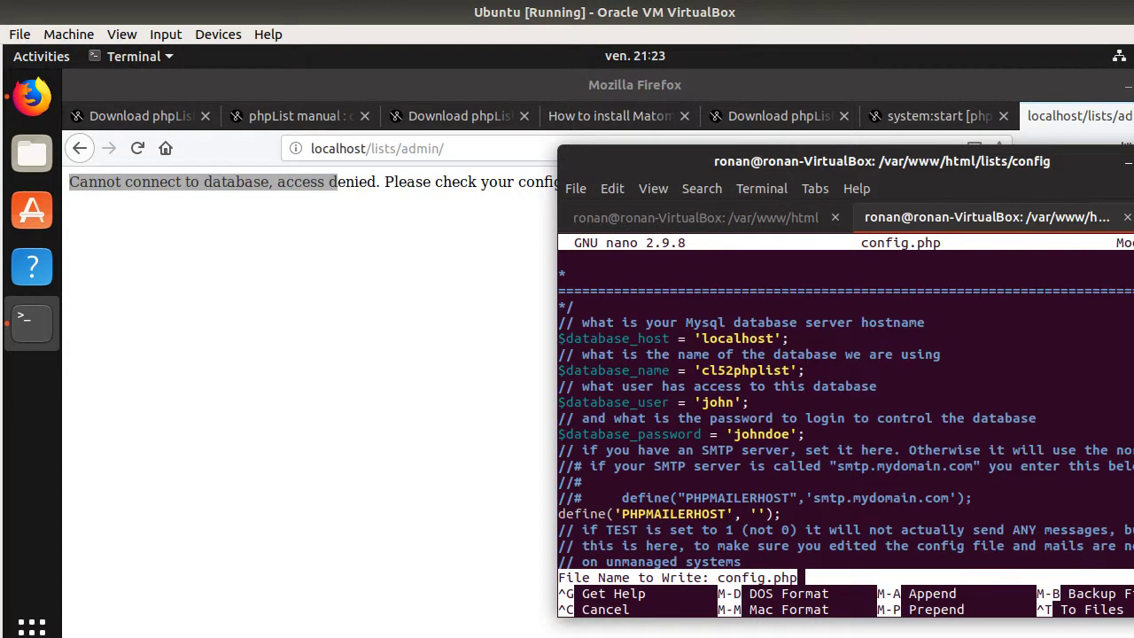
key(Return)
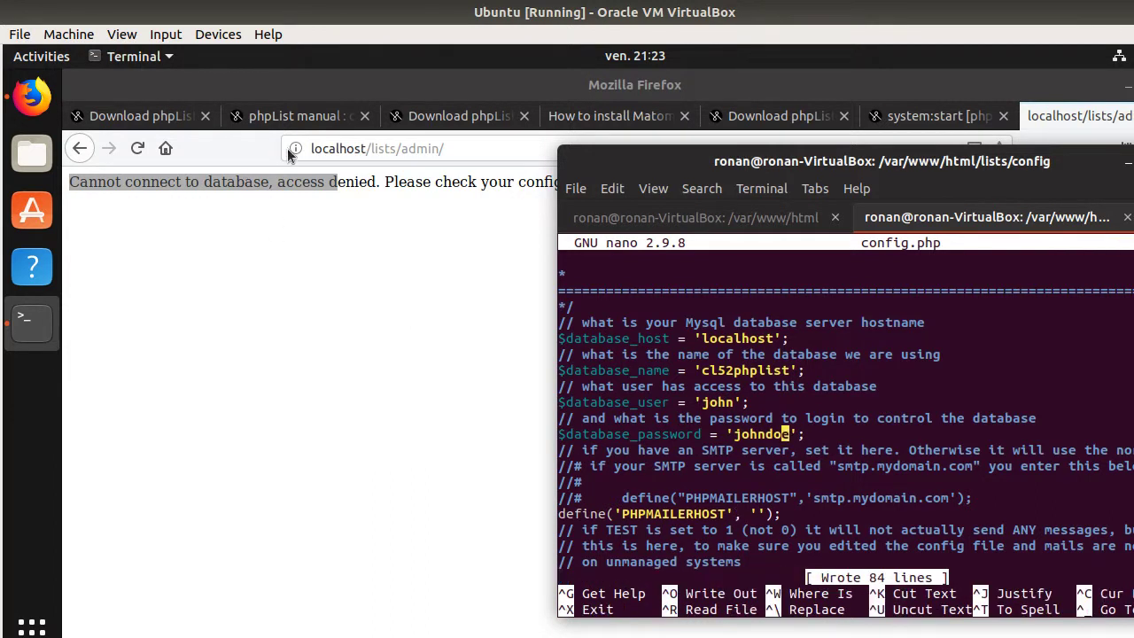
click(315, 149)
key(Return)
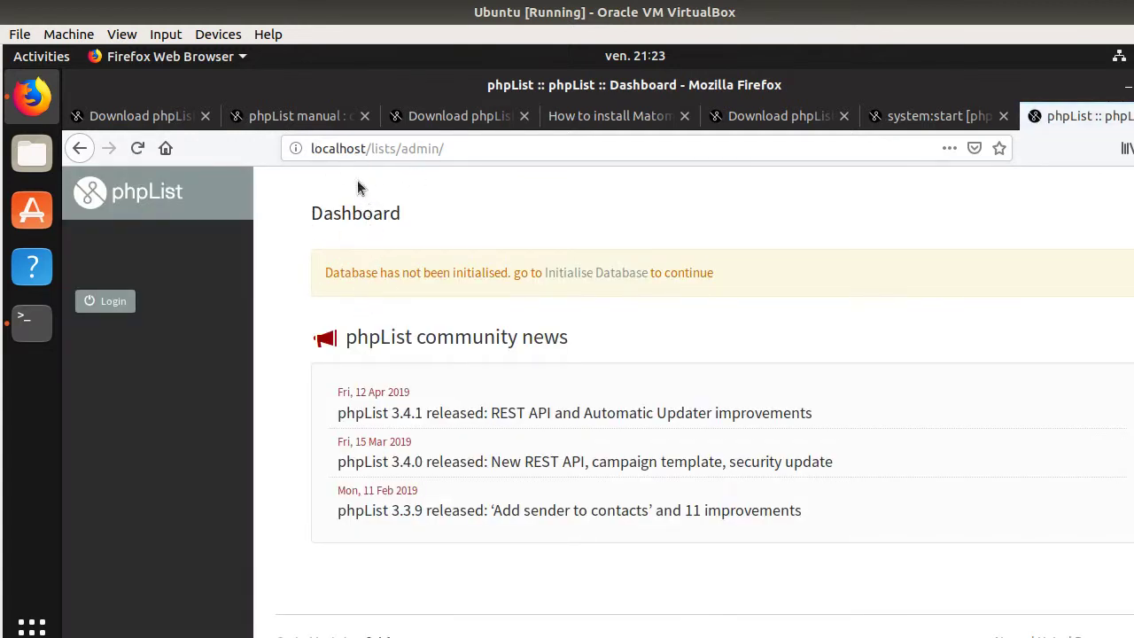
- On the Initialise Database form, enter the admin's name, organisation 'Floss marketing school' and e-mail
click(575, 279)
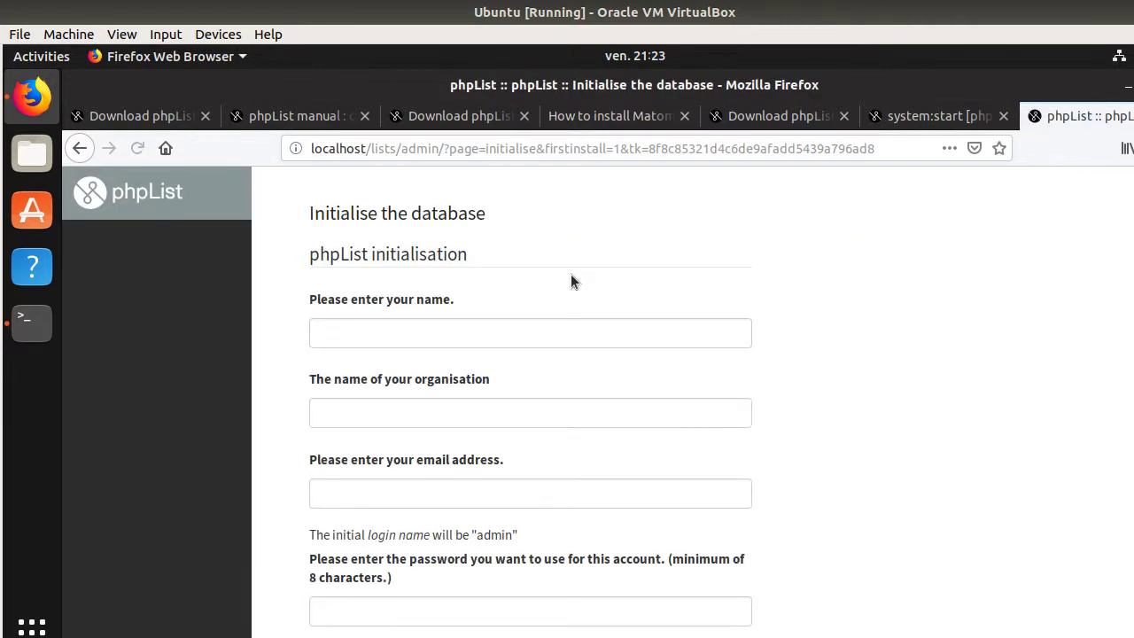
click(392, 332)
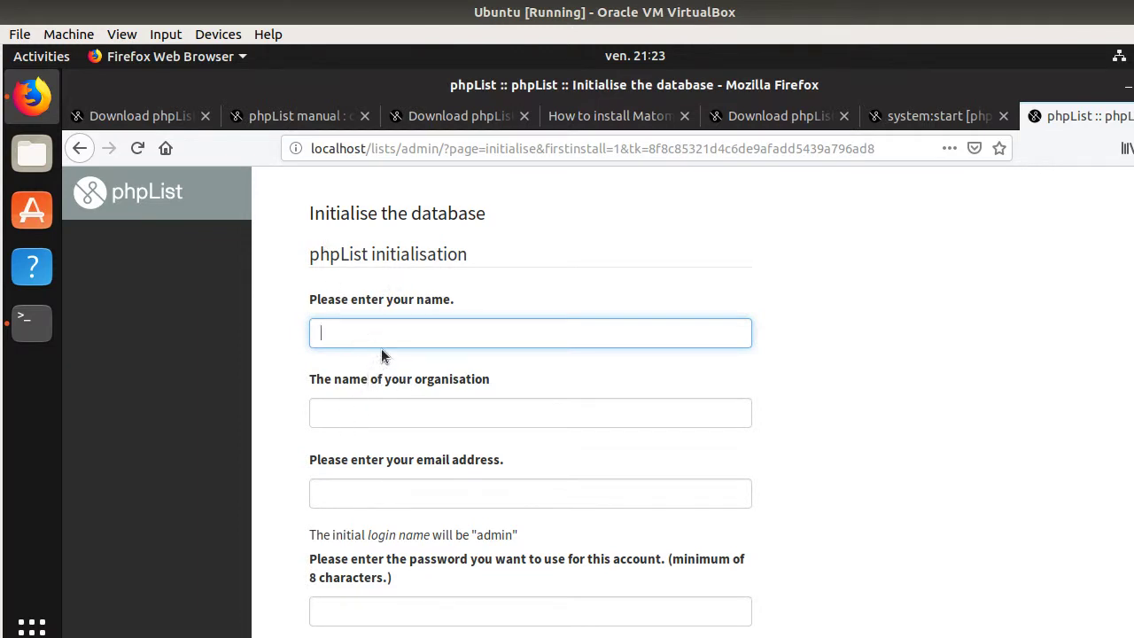
text(ronan)
key(Tab)
text(Floss)
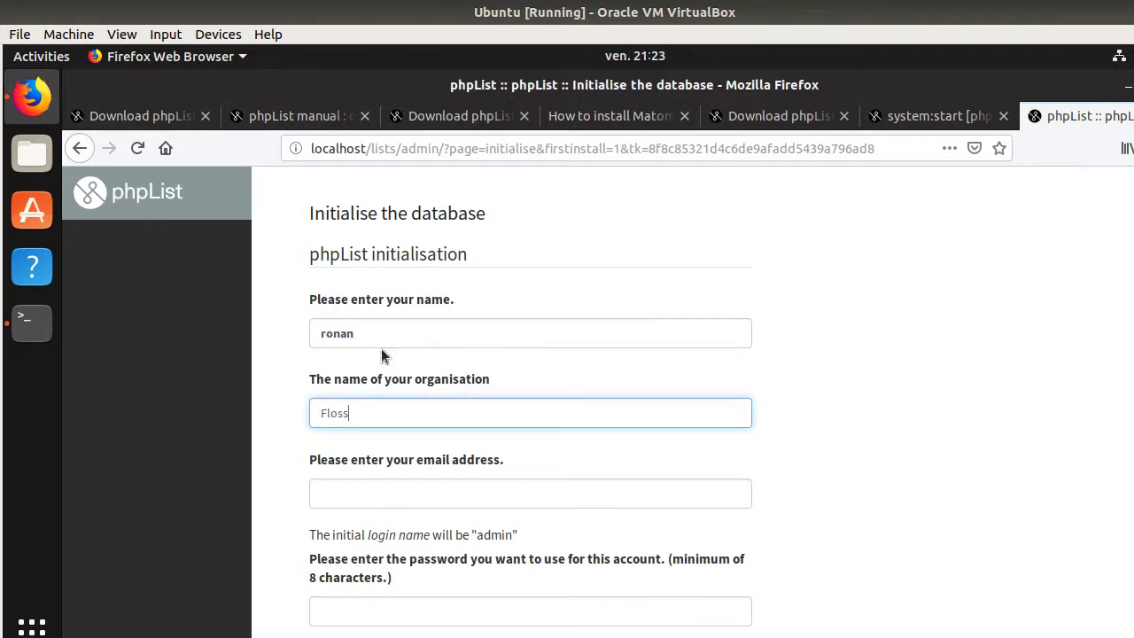
text( marketing school)
key(Tab)
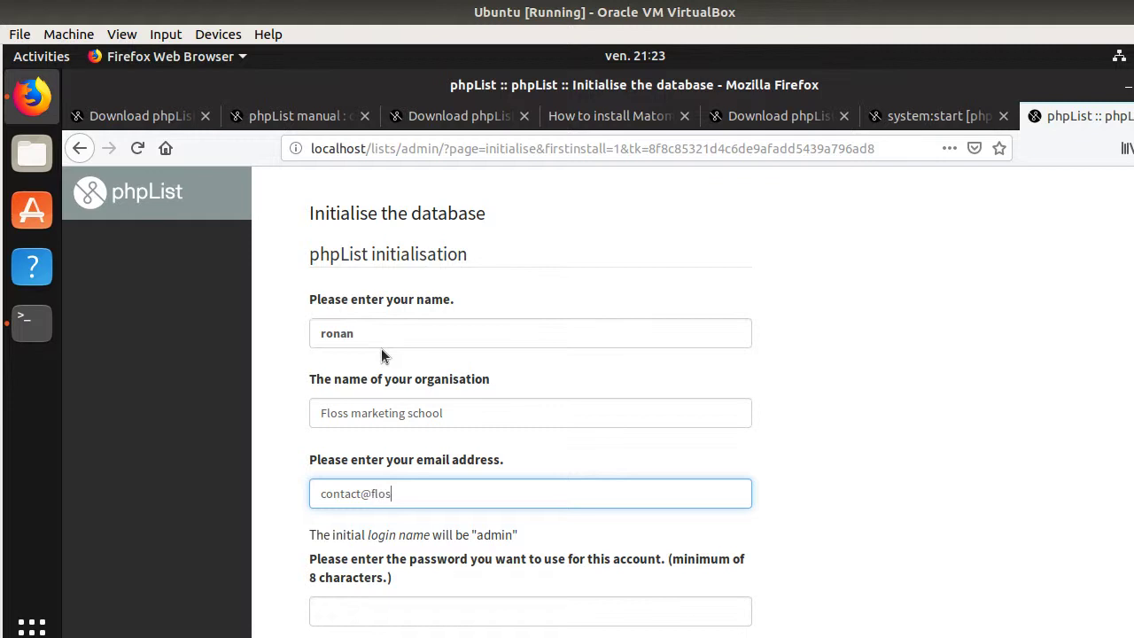
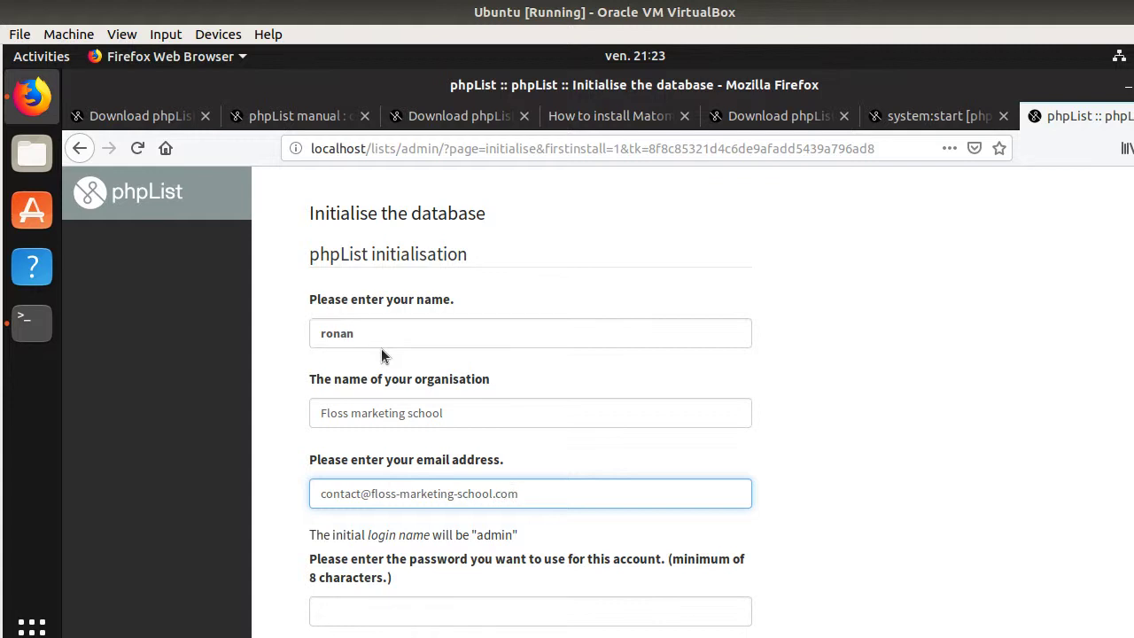
- Enter the account password and submit the form to create the database tables
scroll(418, 597, down, 2)
click(434, 510)
drag(479, 435, 515, 436)
click(354, 516)
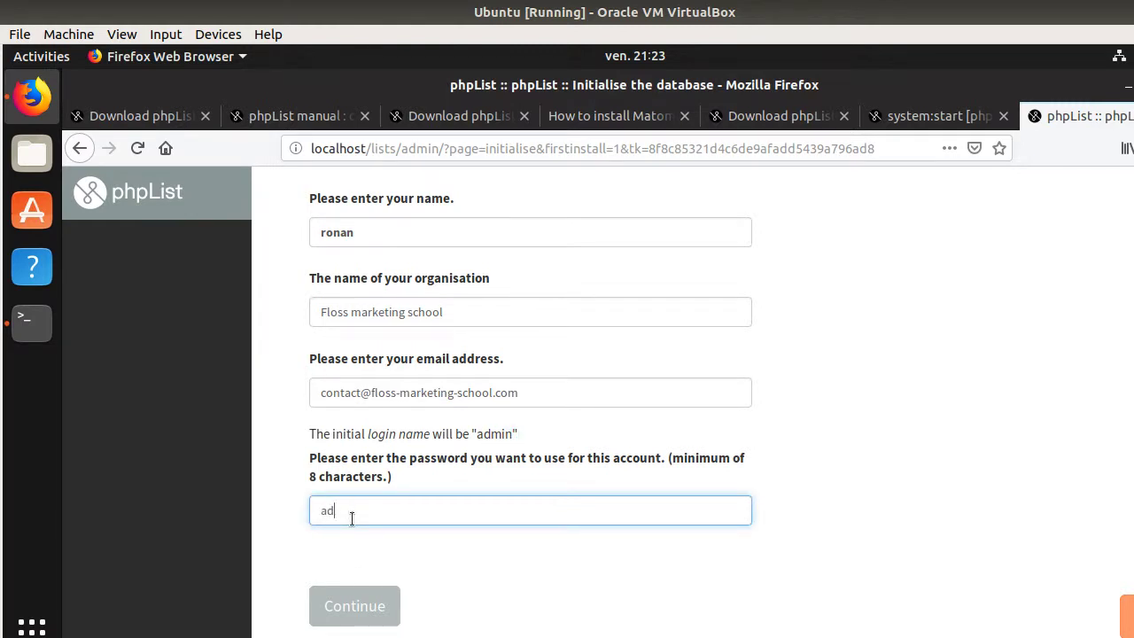
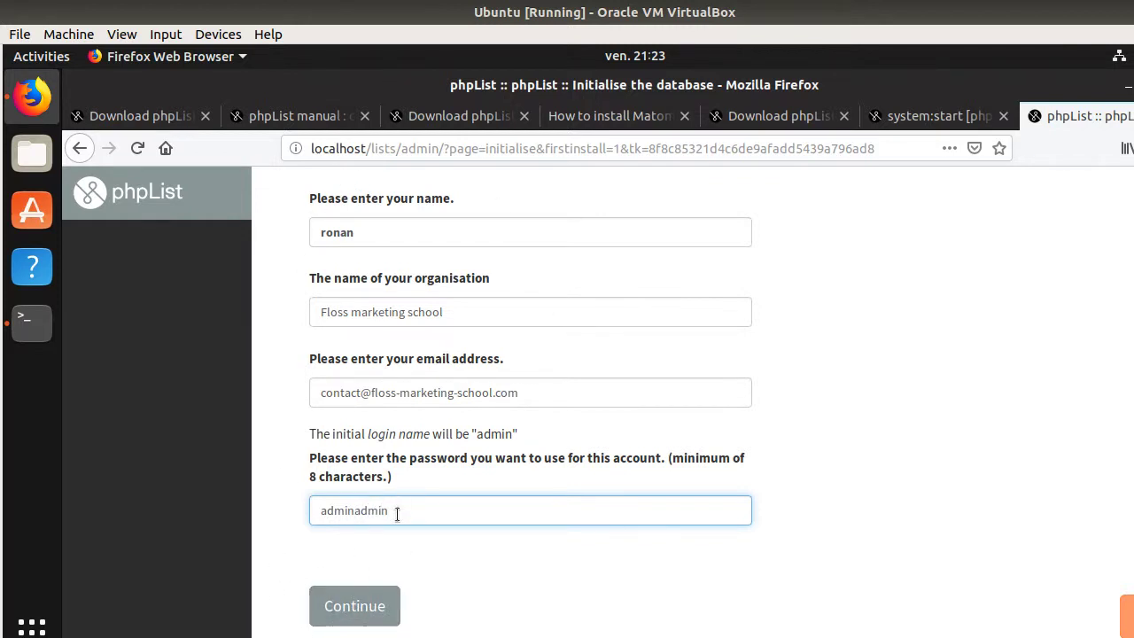
click(355, 613)
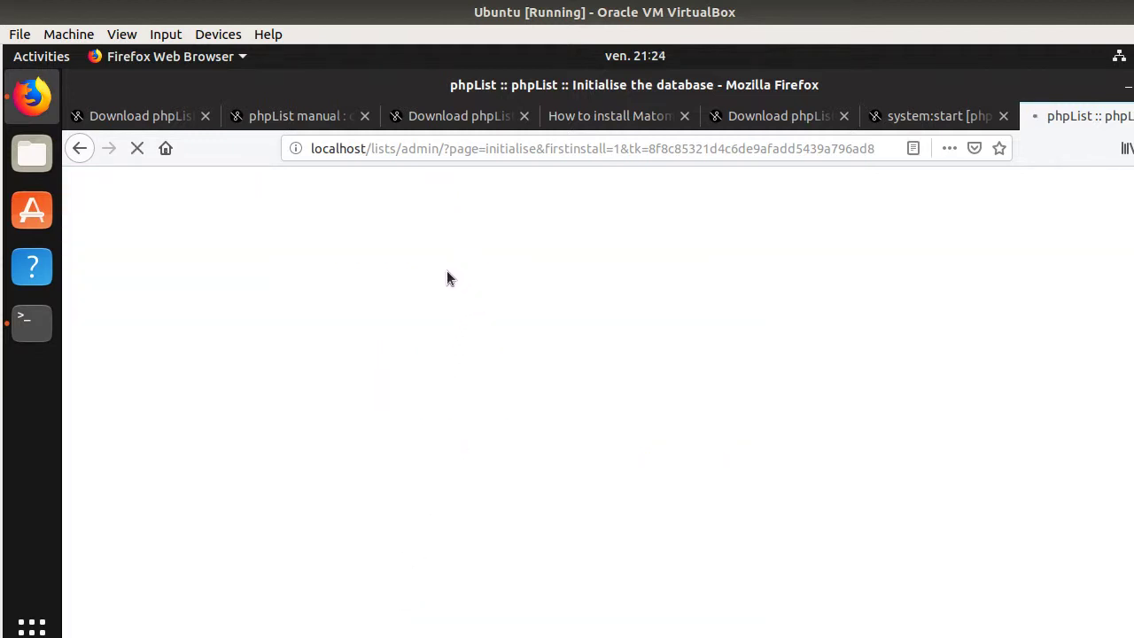
drag(311, 272, 442, 272)
- Scroll through the table creation log to check every table reports 'ok'
scroll(446, 330, down, 1)
scroll(445, 331, down, 8)
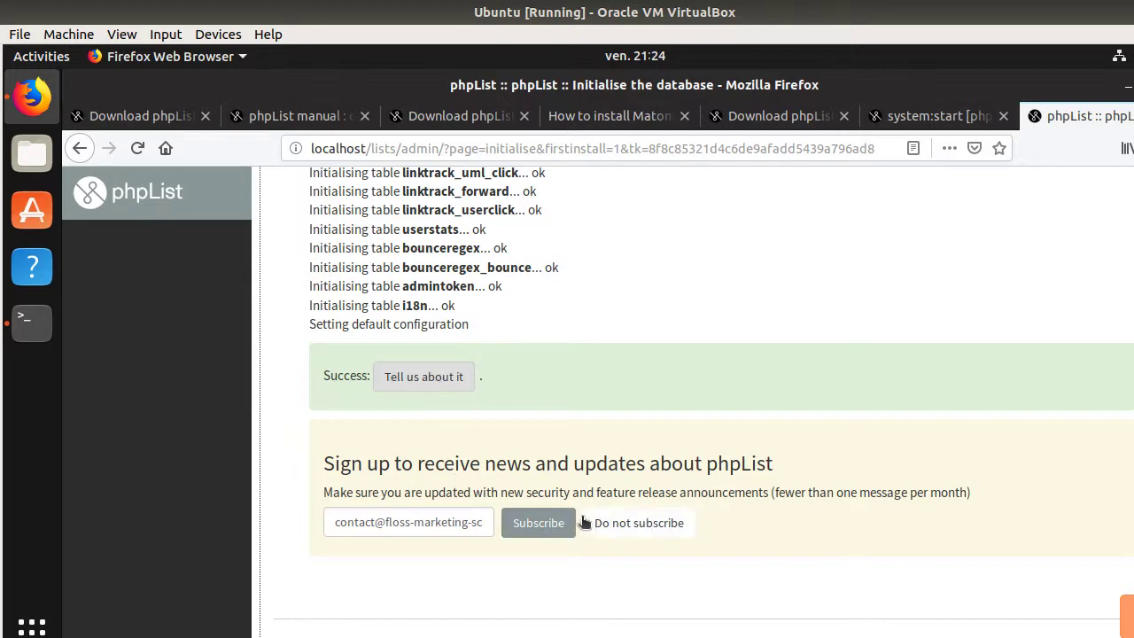
scroll(581, 517, up, 2)
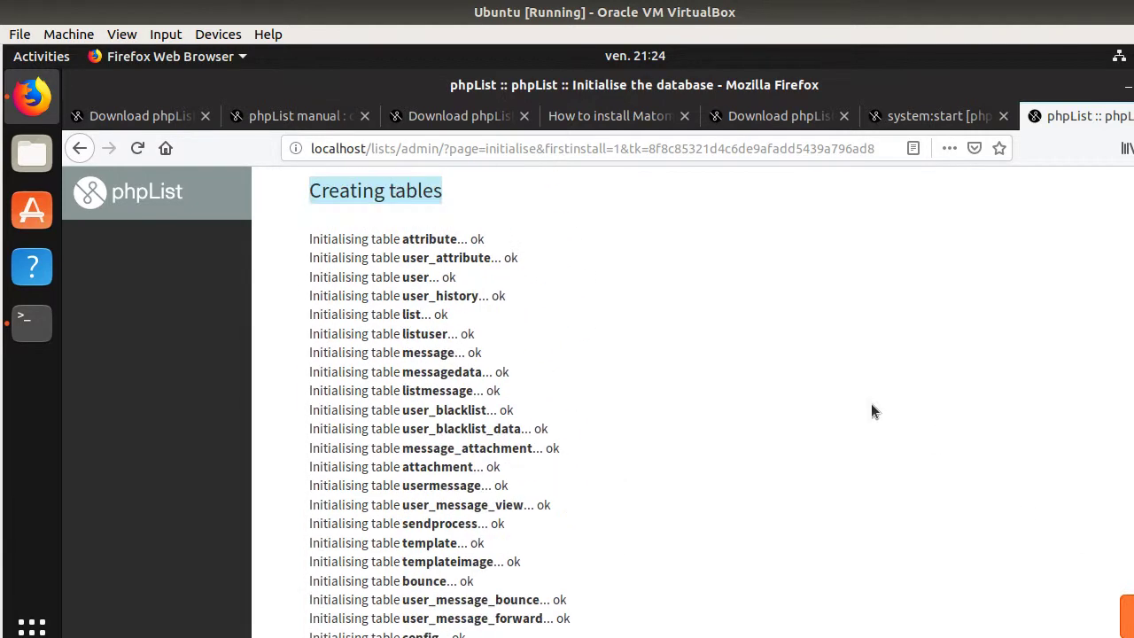
scroll(593, 311, up, 2)
scroll(416, 293, down, 9)
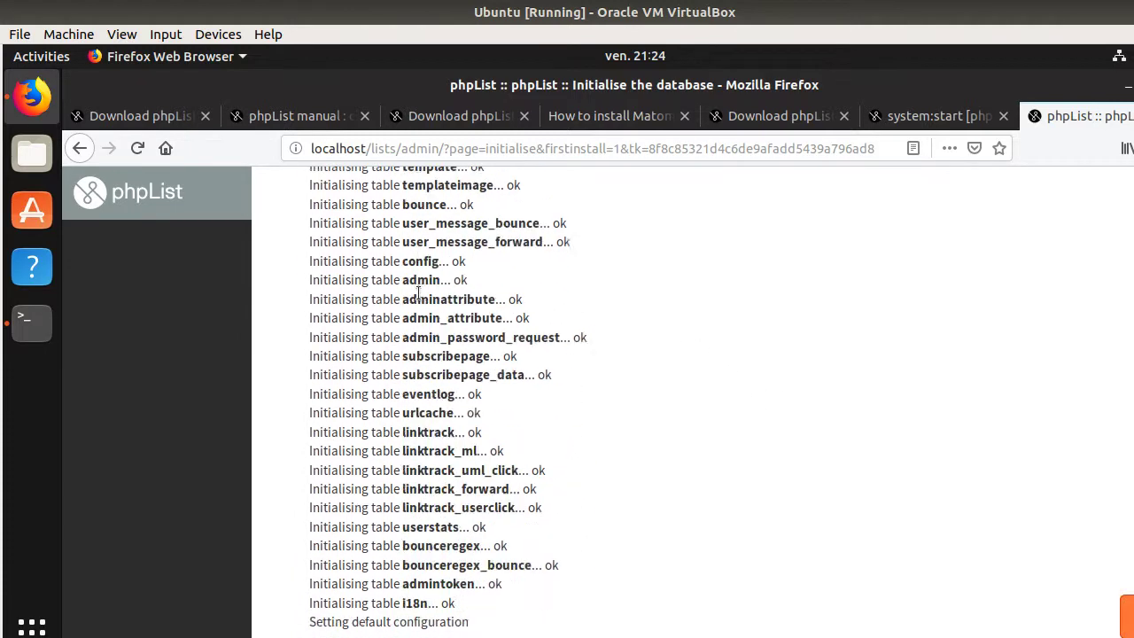
scroll(419, 295, down, 5)
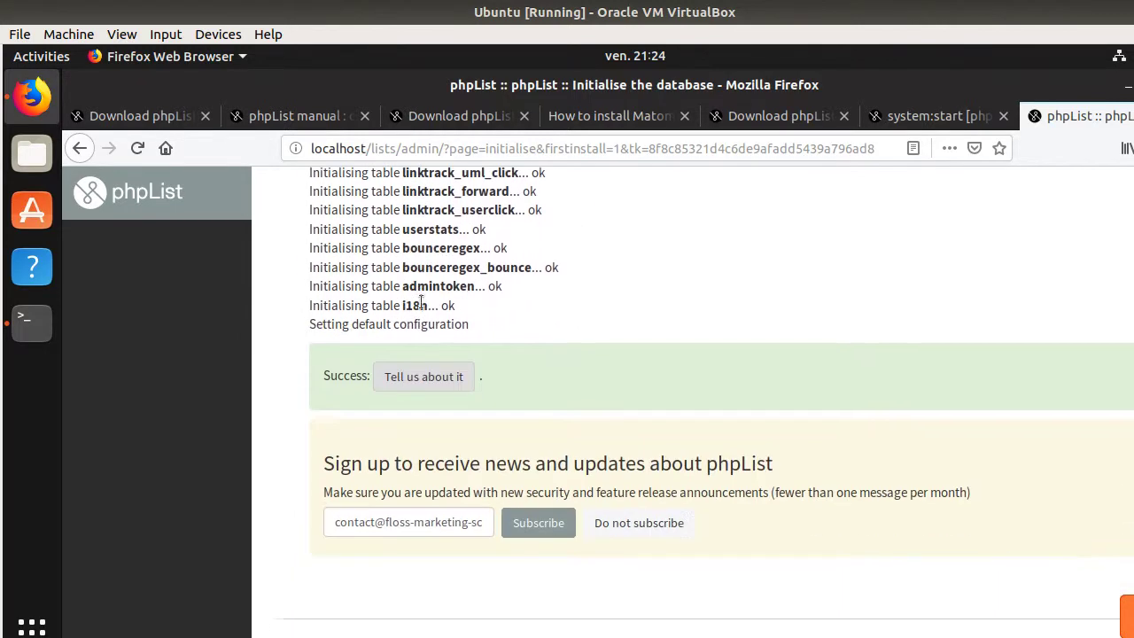
- Dismiss the success report's mail prompt, decline the news subscription, and continue to phpList Setup
click(408, 379)
click(669, 544)
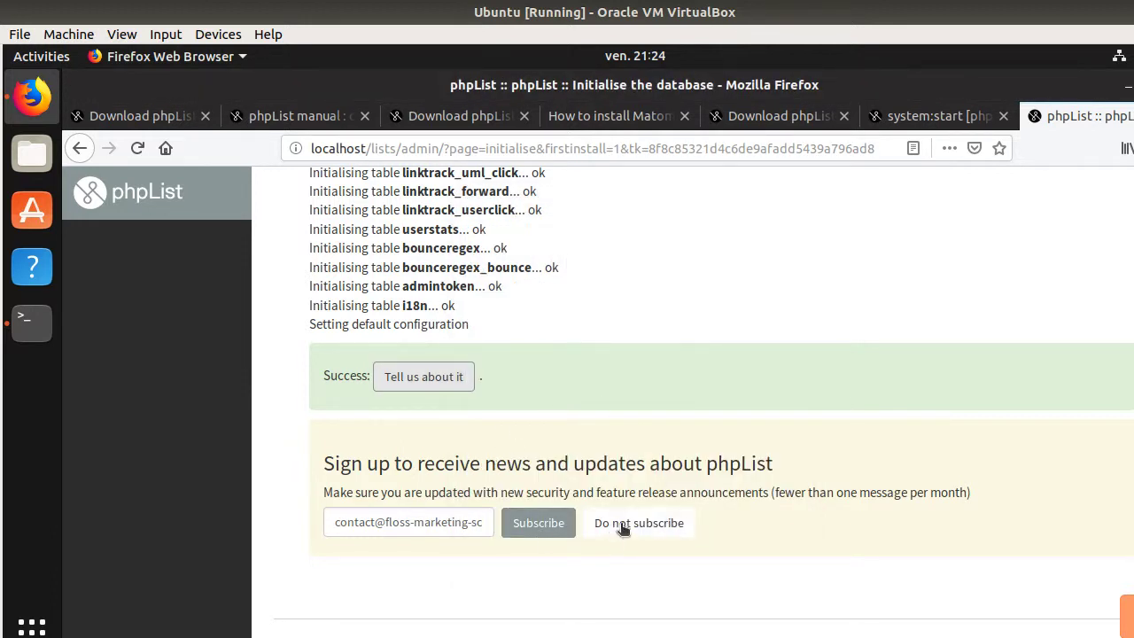
click(623, 524)
scroll(578, 512, down, 1)
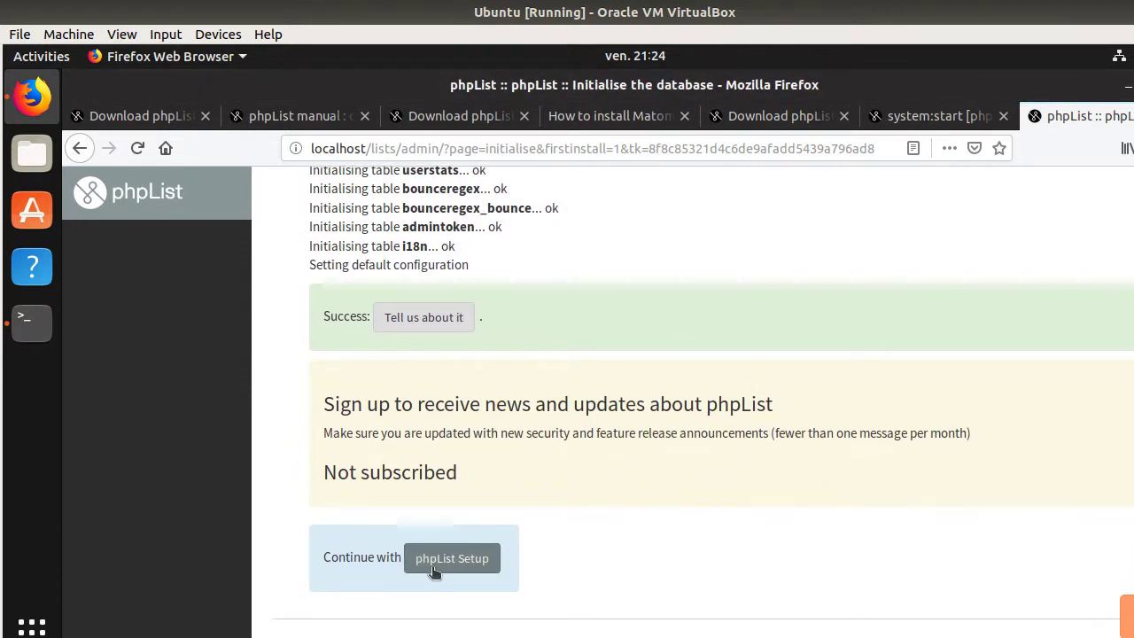
click(431, 567)
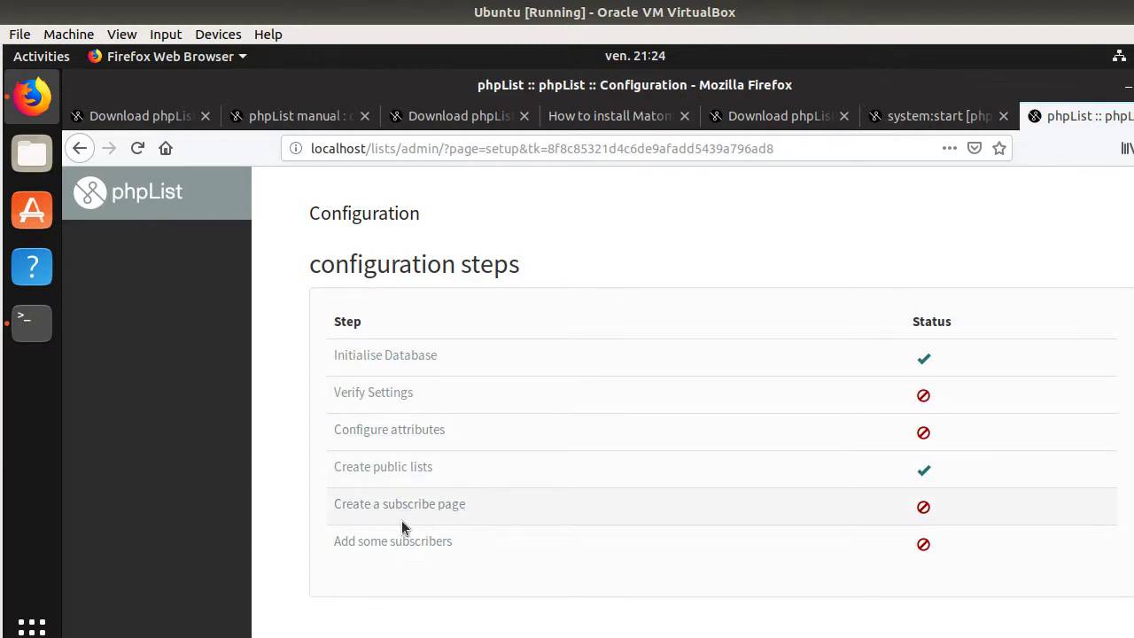
- From Verify Settings, log in as 'admin' with the admin password after a failed prefilled attempt
click(397, 395)
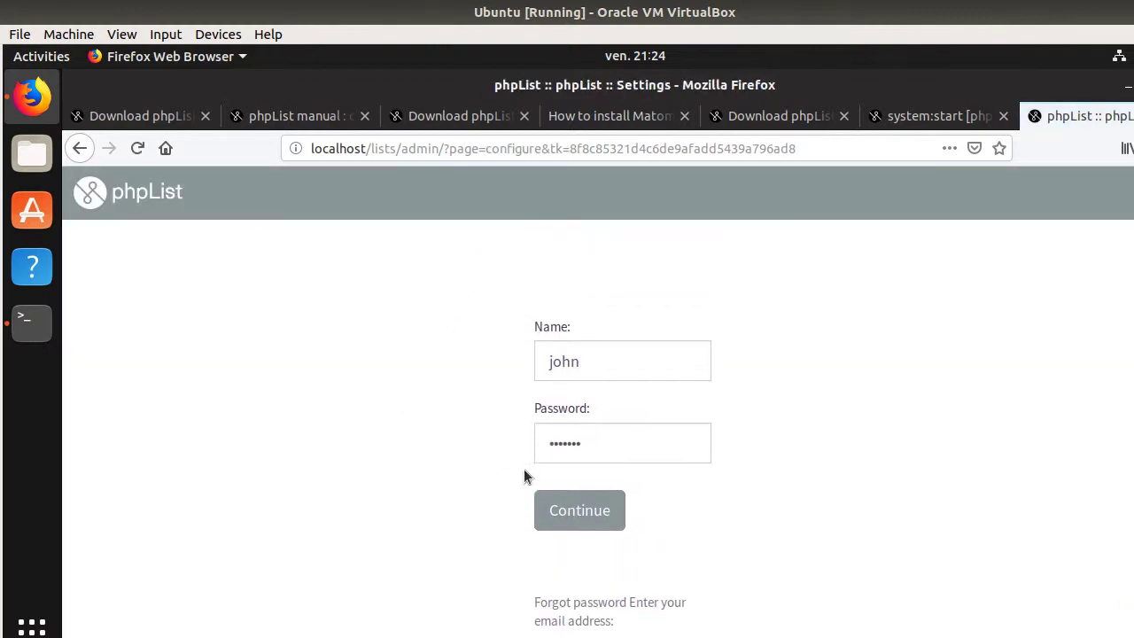
click(588, 520)
click(591, 498)
drag(590, 498, 517, 504)
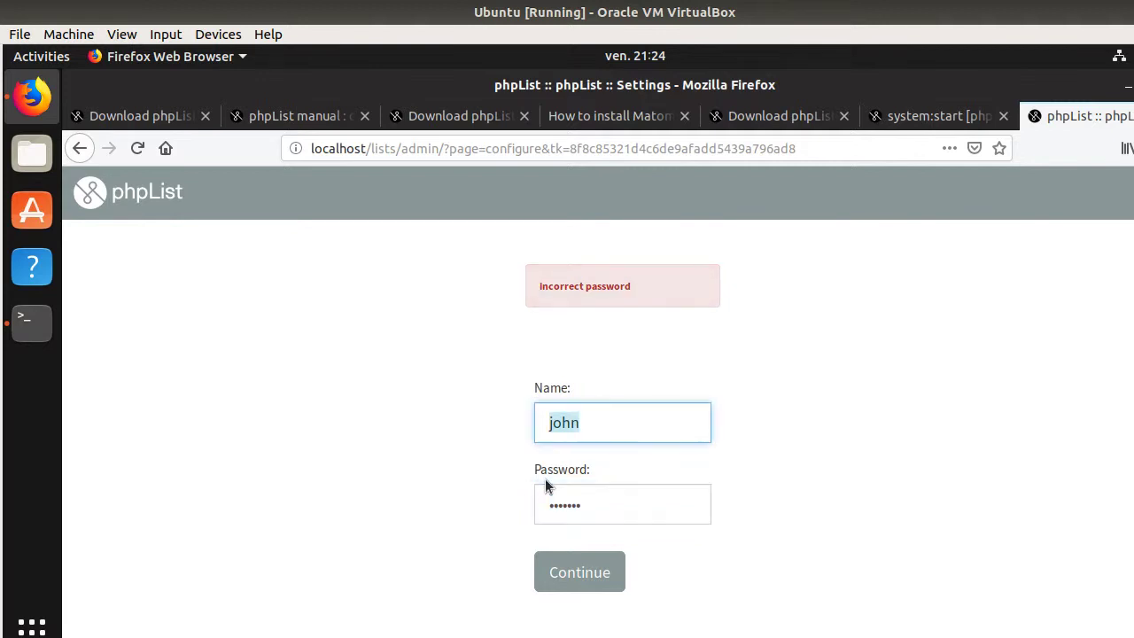
key(shift+Tab)
text(admin)
key(Tab)
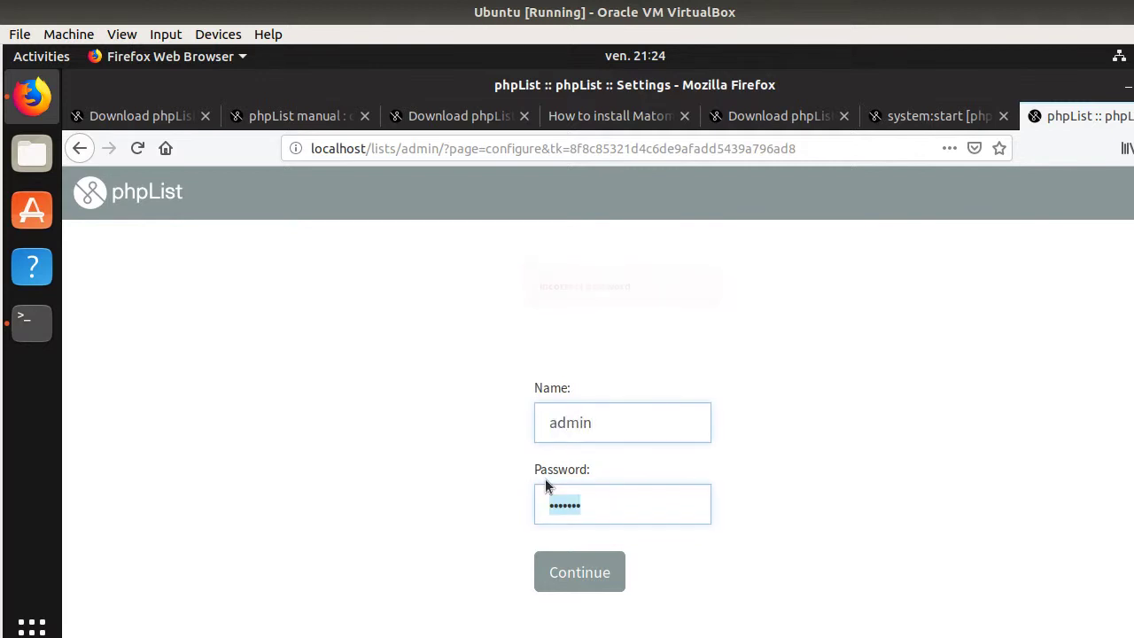
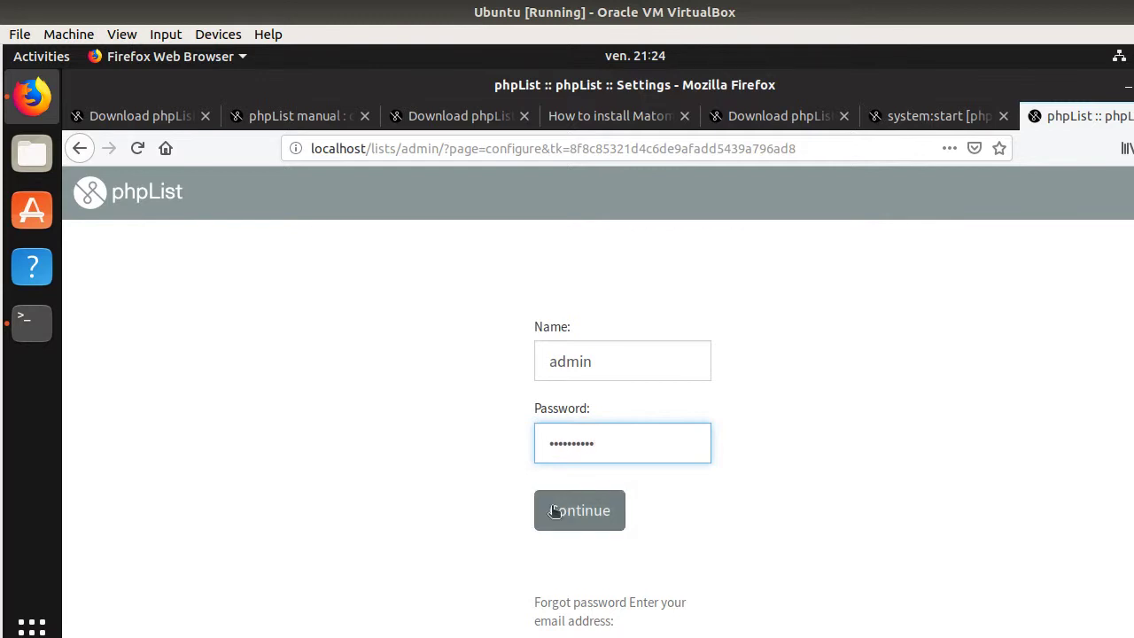
click(555, 511)
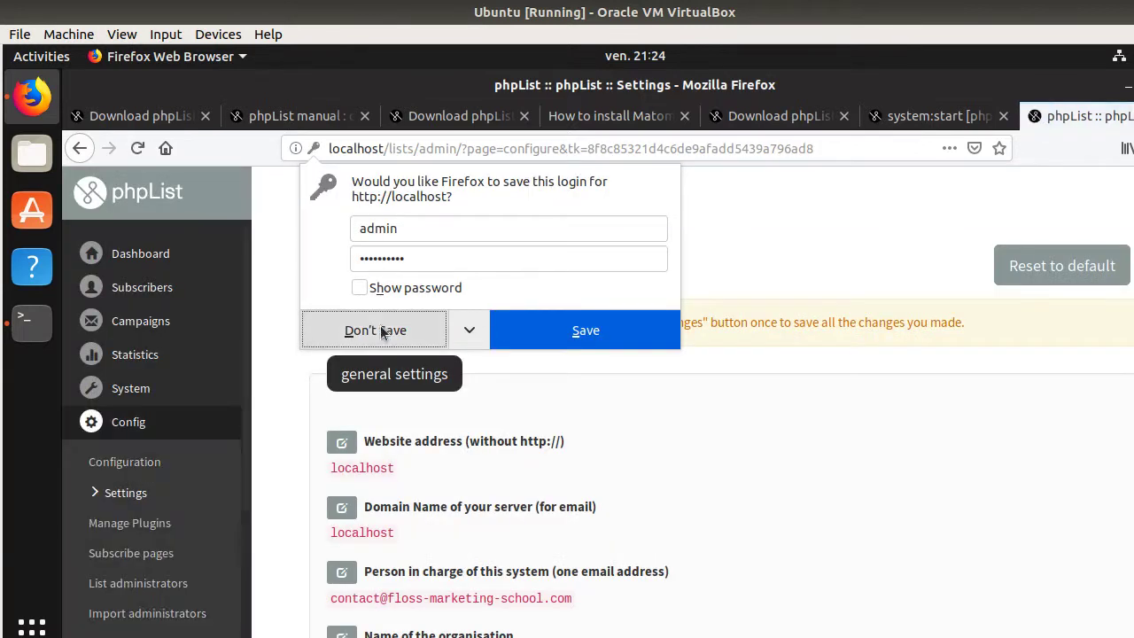
- Decline Firefox's save-login prompt, then go from the Dashboard to Subscribers > Search subscribers
click(417, 329)
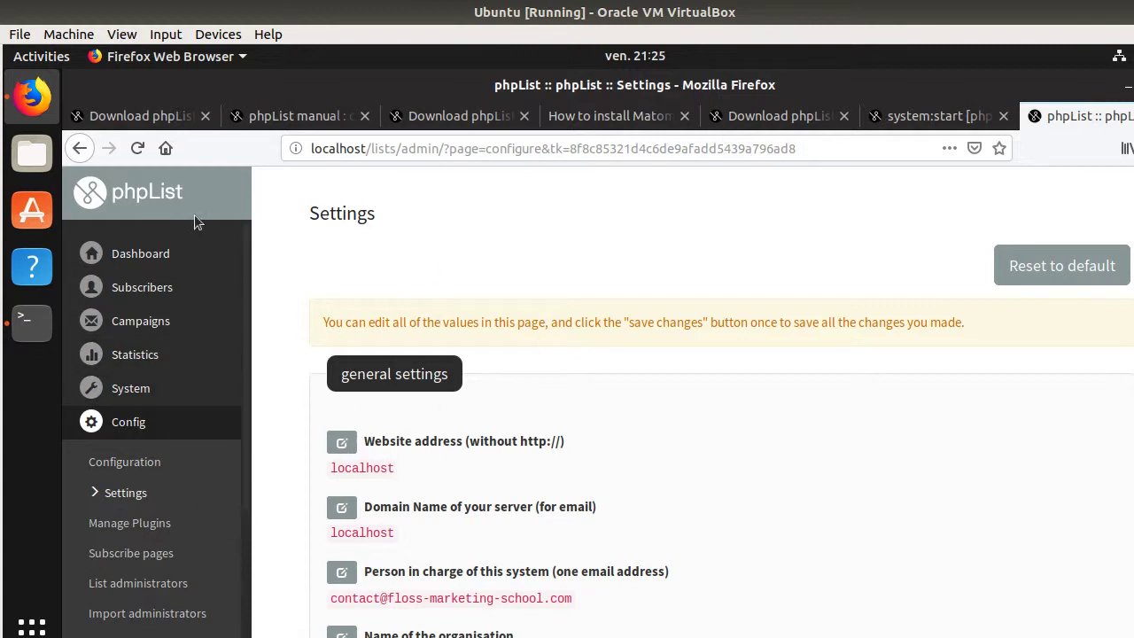
click(141, 255)
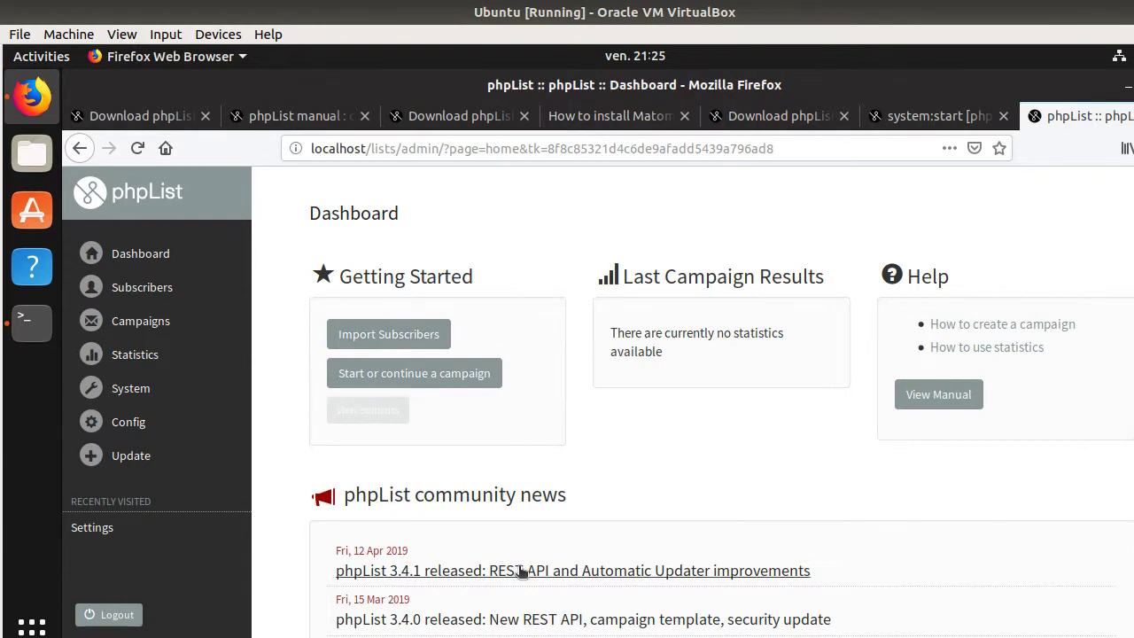
scroll(549, 519, down, 3)
scroll(549, 516, up, 3)
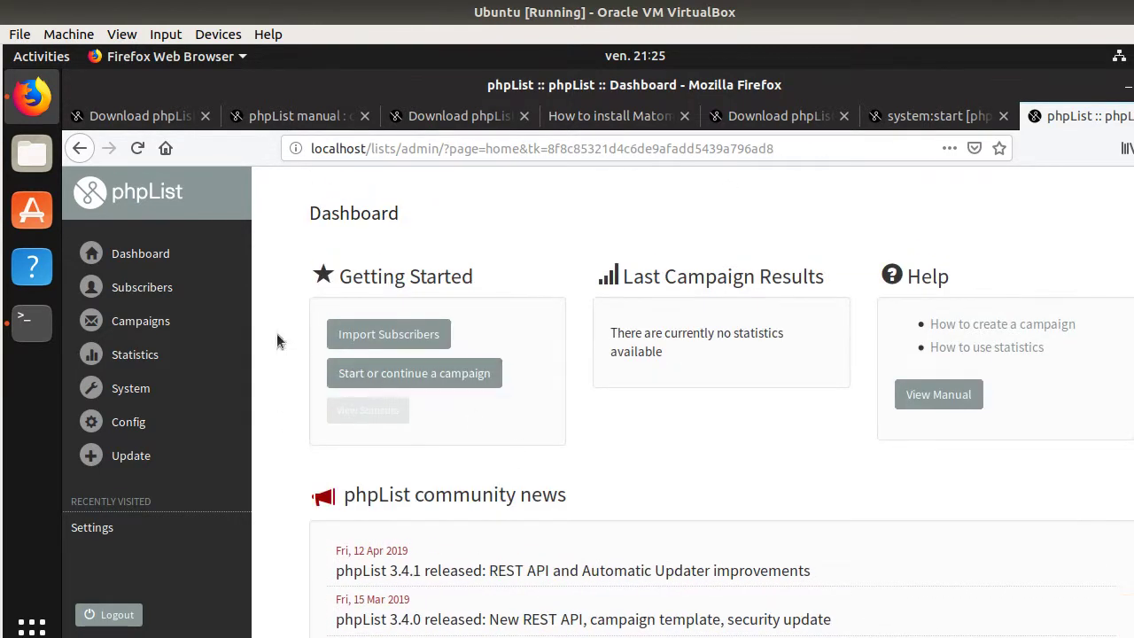
click(149, 297)
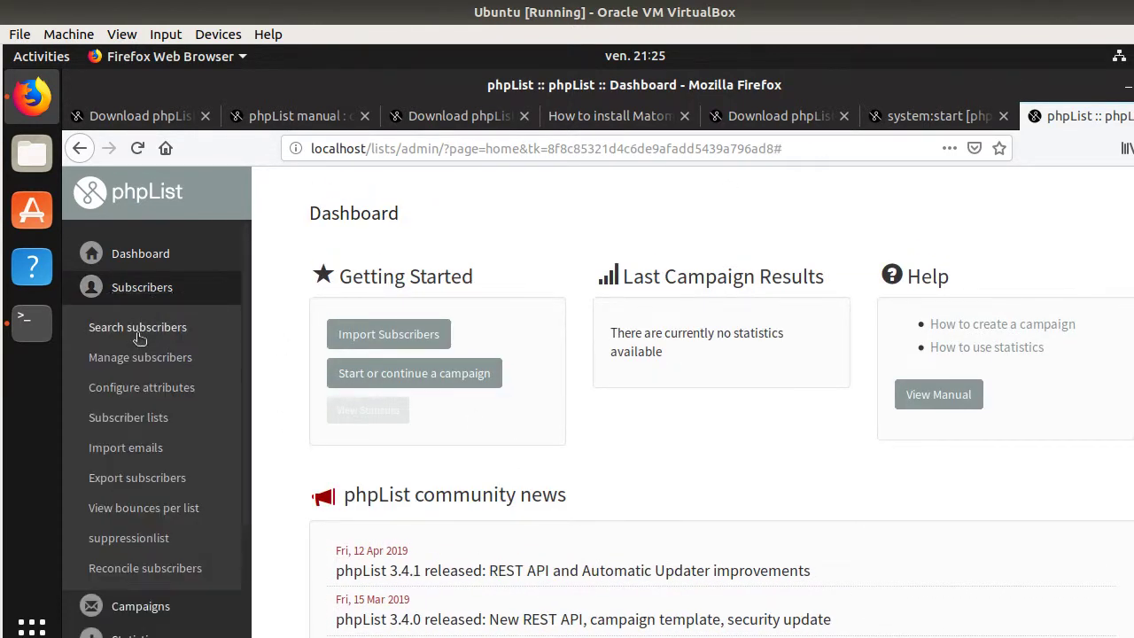
click(140, 331)
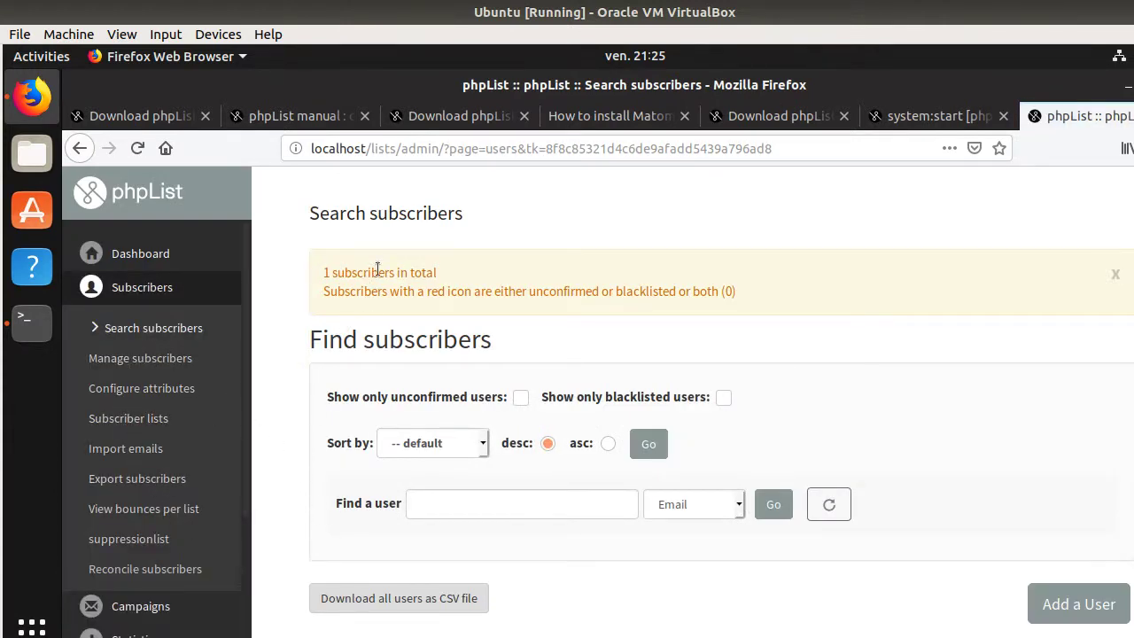
click(97, 296)
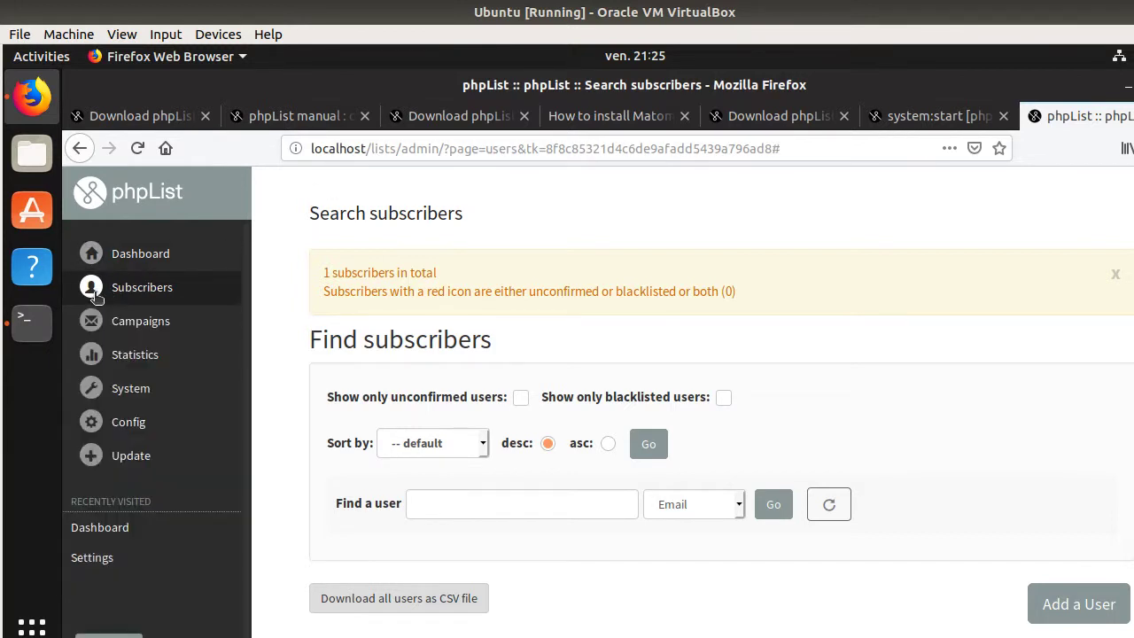